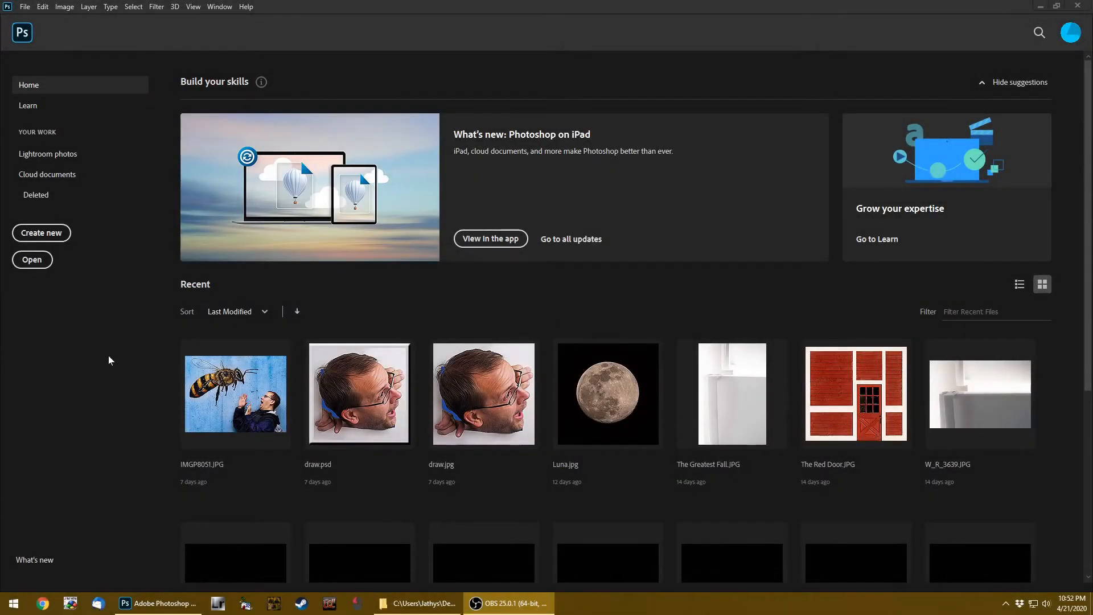
# Create a 1400 x 1400 pixel document at 72 ppi in RGB Color with a black background
pyautogui.click(41, 232)
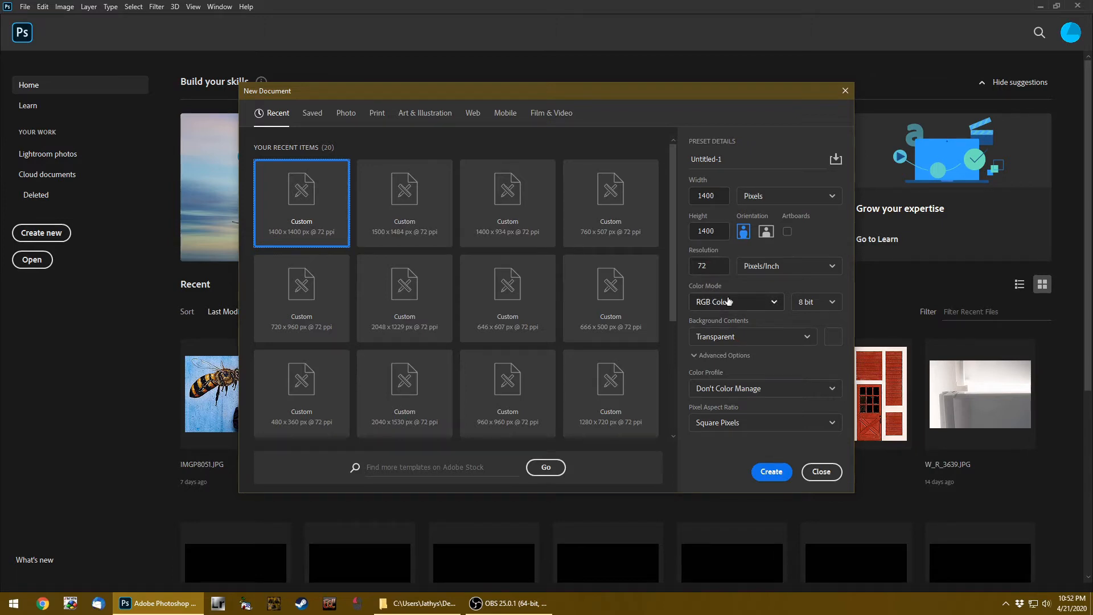
pyautogui.click(797, 337)
pyautogui.click(738, 379)
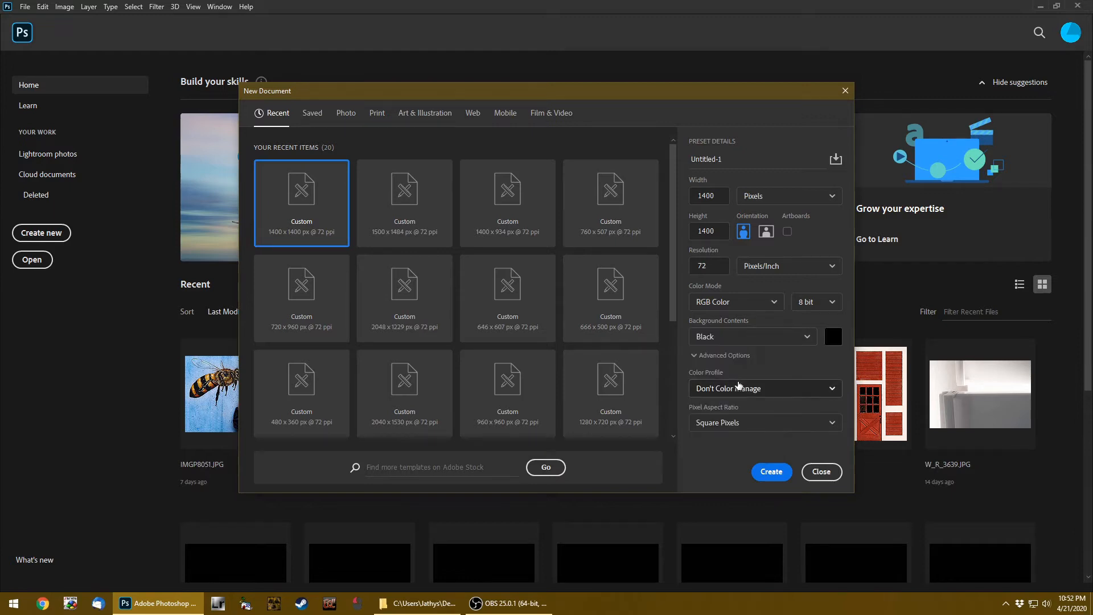
pyautogui.click(771, 472)
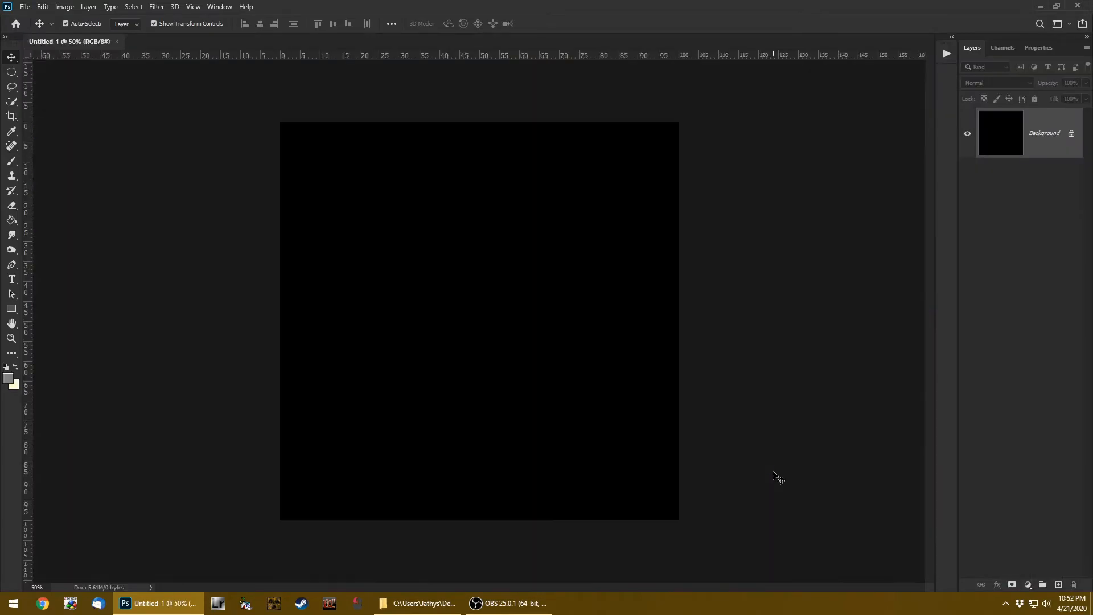
pyautogui.hotkey('ctrl', '0')
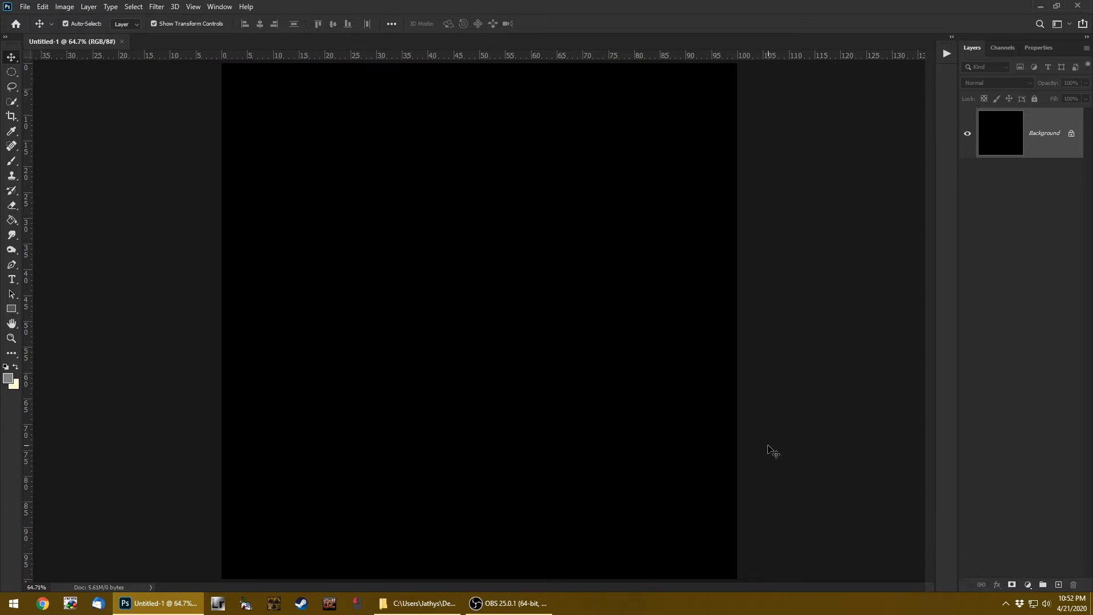
# Add a new layer above the background and fill it with medium gray 828282
pyautogui.click(1057, 585)
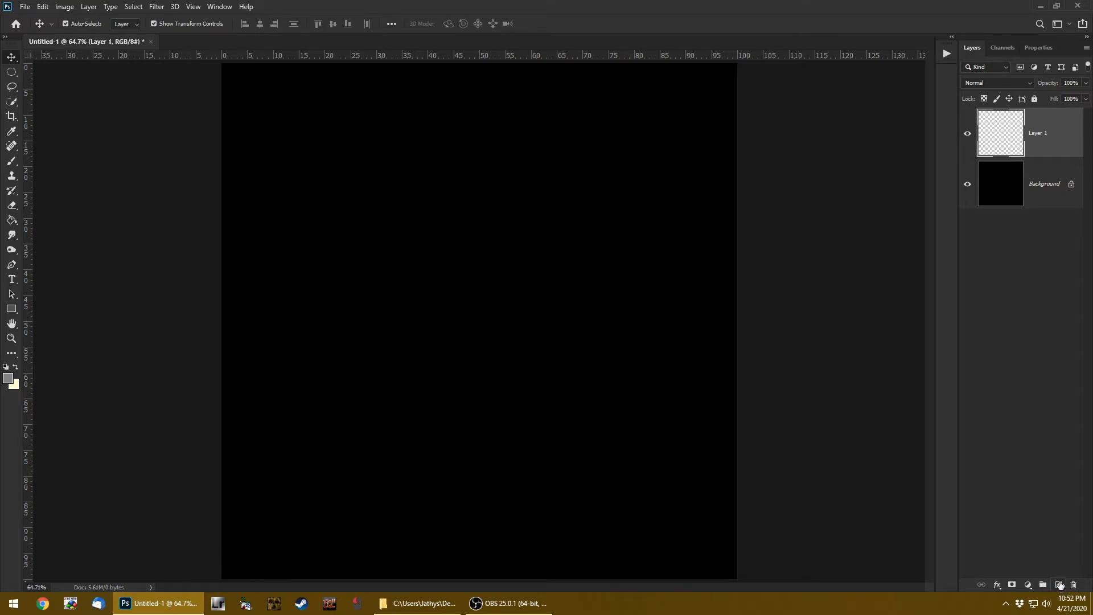
pyautogui.click(12, 224)
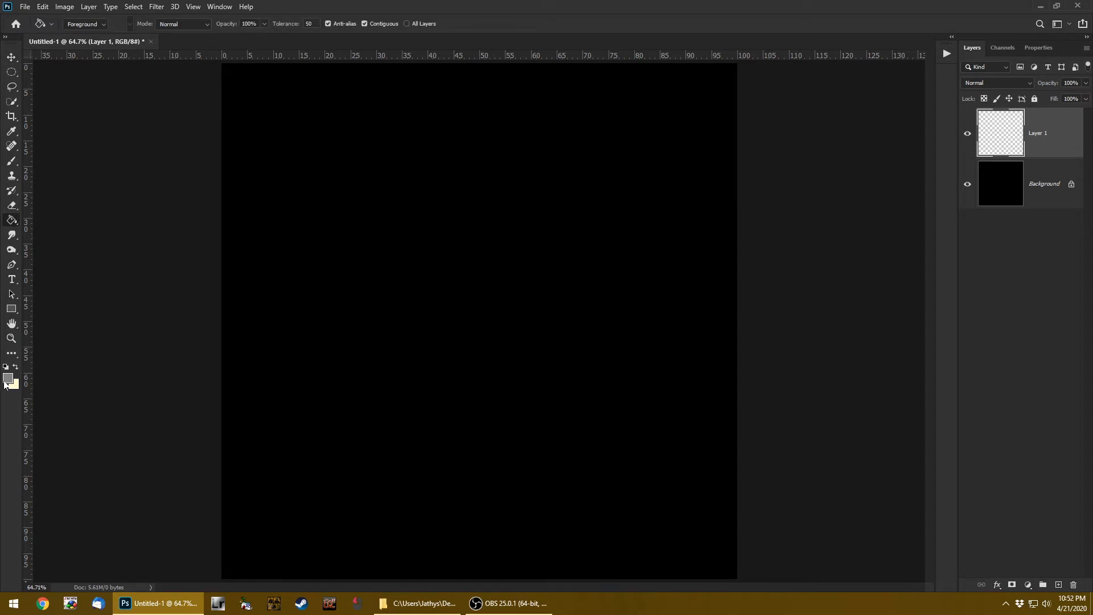
pyautogui.click(9, 383)
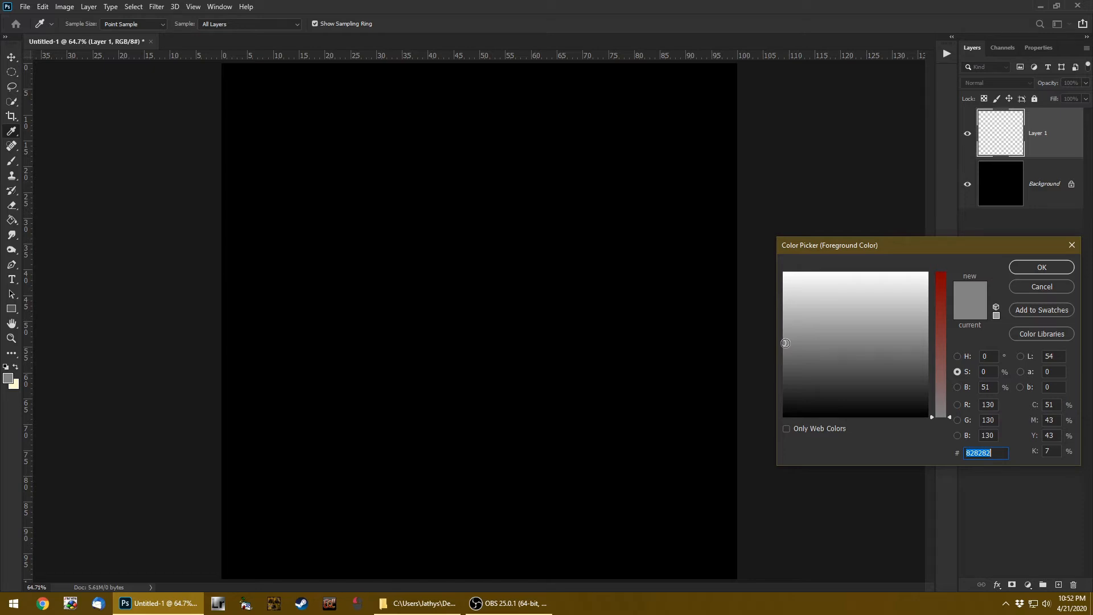
pyautogui.click(1051, 266)
pyautogui.press('g')
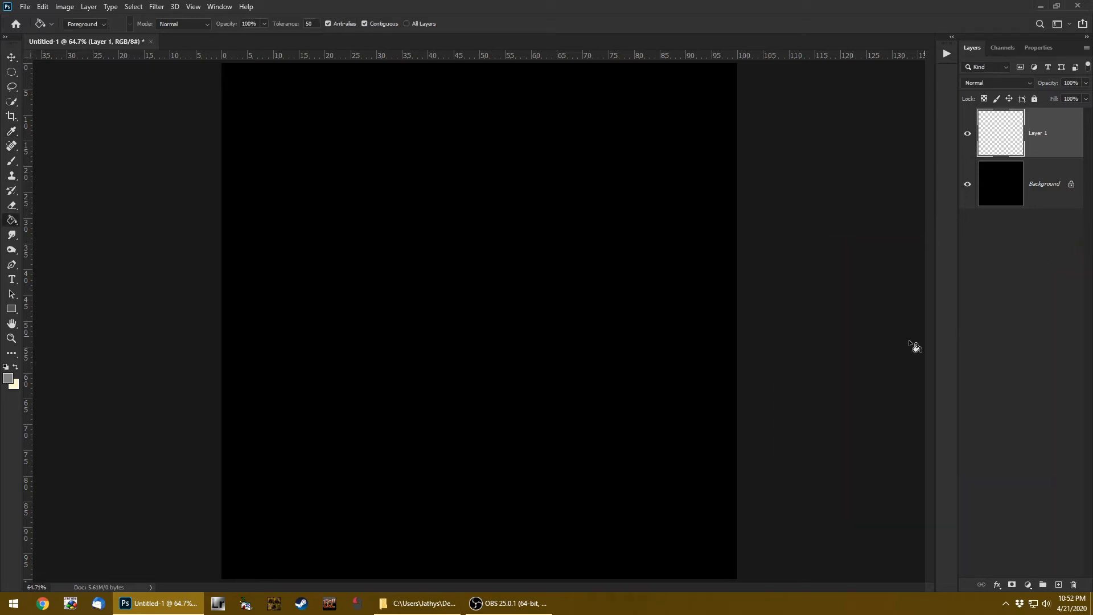
pyautogui.click(447, 254)
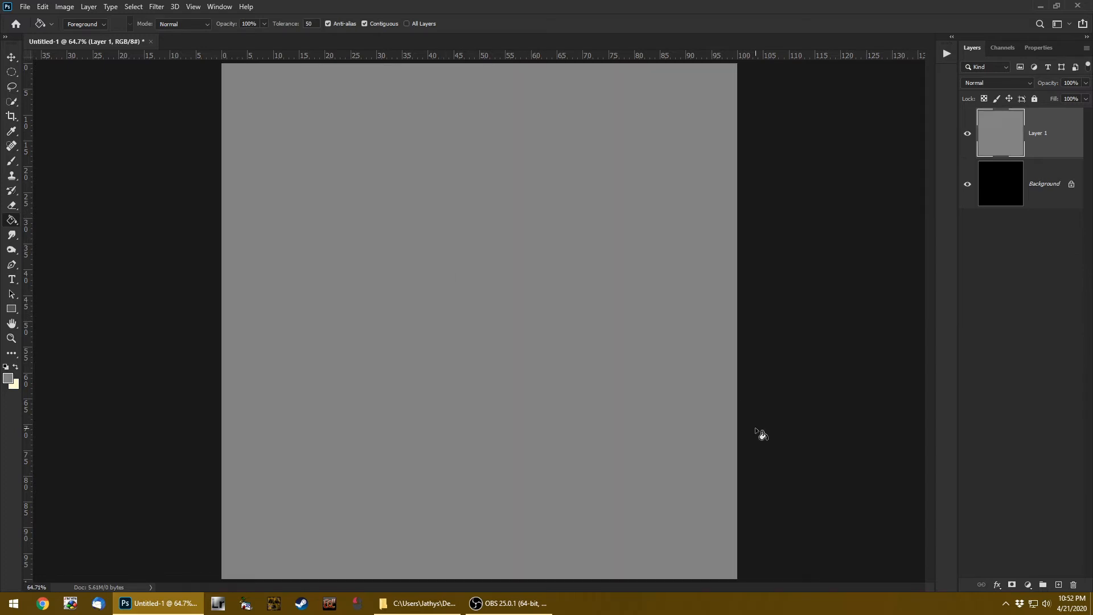
# Scale the gray layer down to 33.33% height so it covers only the lowest third of the canvas
pyautogui.click(11, 57)
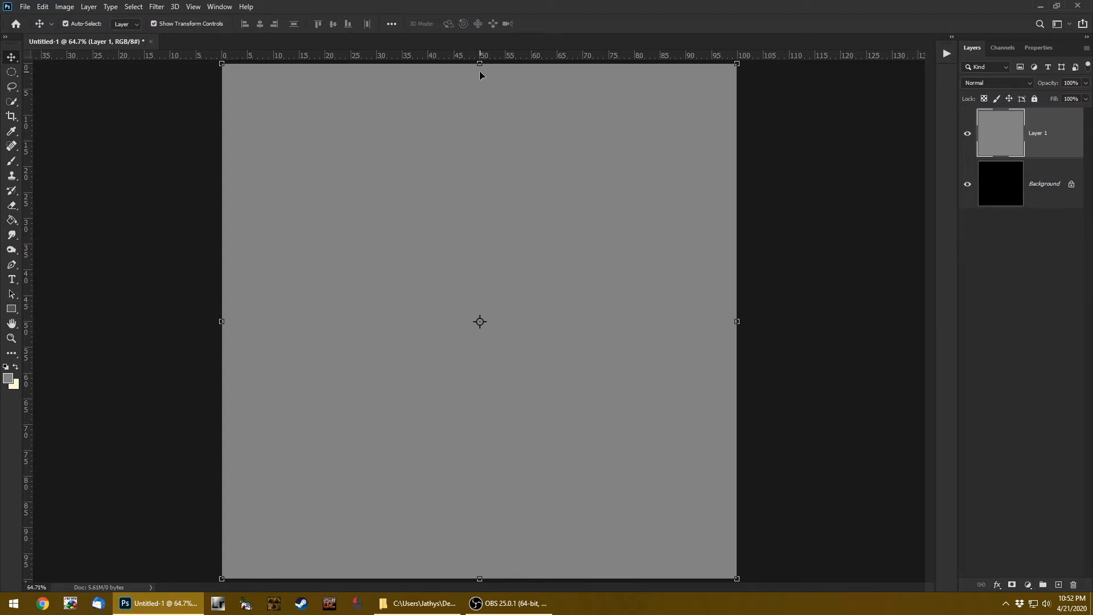
pyautogui.moveTo(480, 64); pyautogui.dragTo(524, 408)
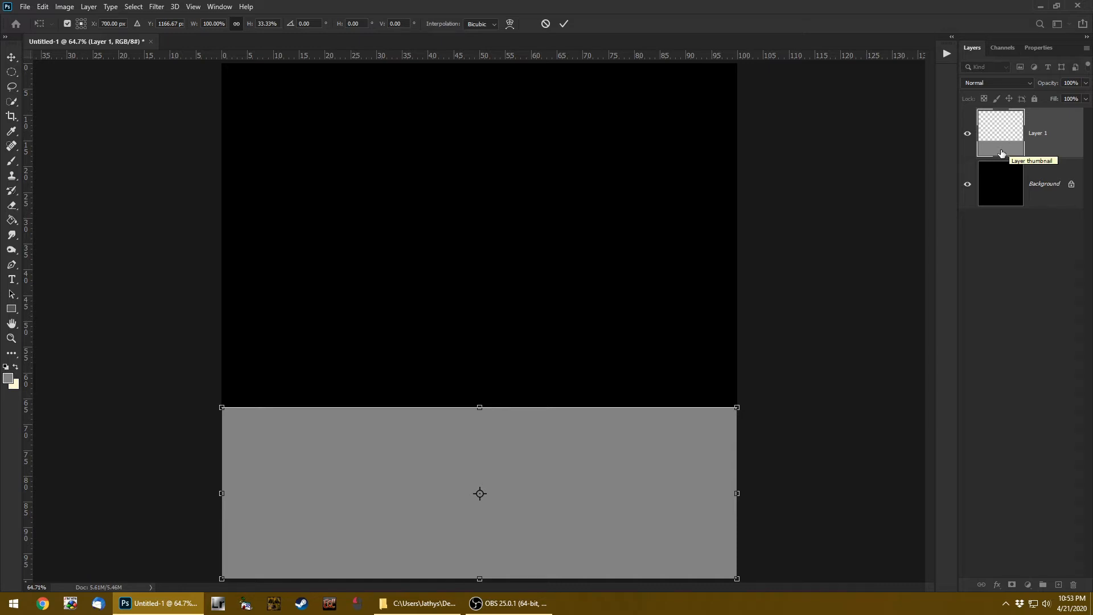
# Add a Bevel & Emboss effect to the gray layer, lit from a 131° angle and 26° altitude with global light enabled
pyautogui.doubleClick(1028, 151)
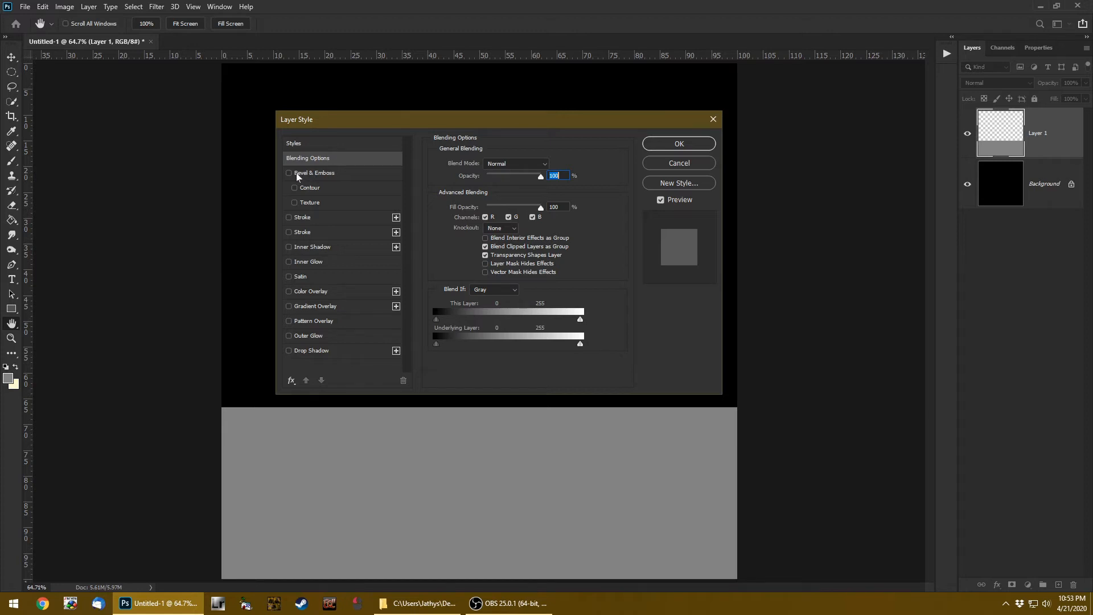
pyautogui.click(347, 172)
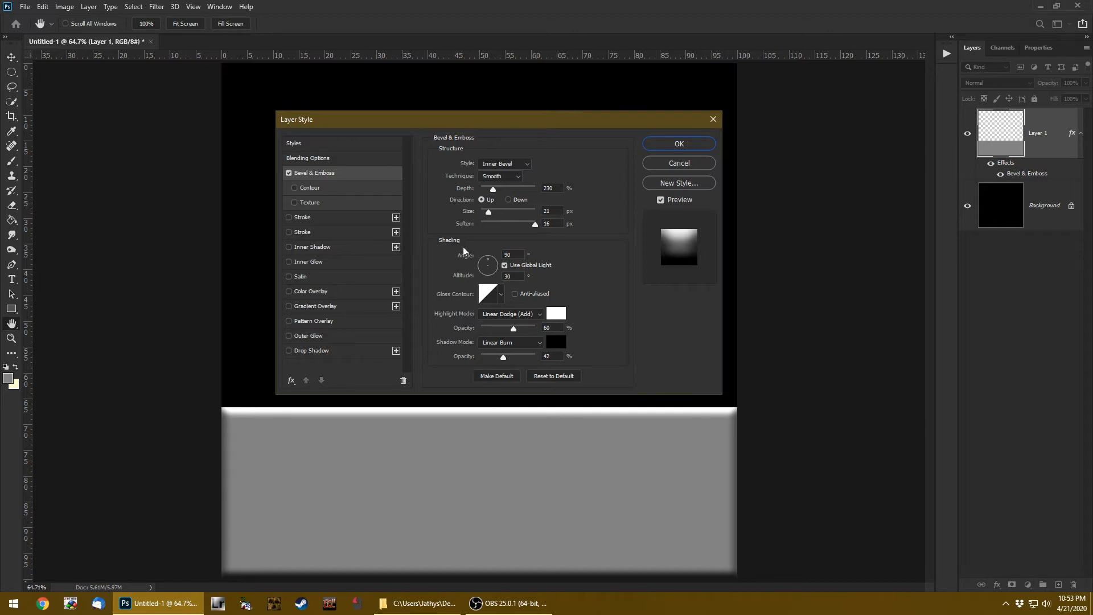
pyautogui.click(486, 265)
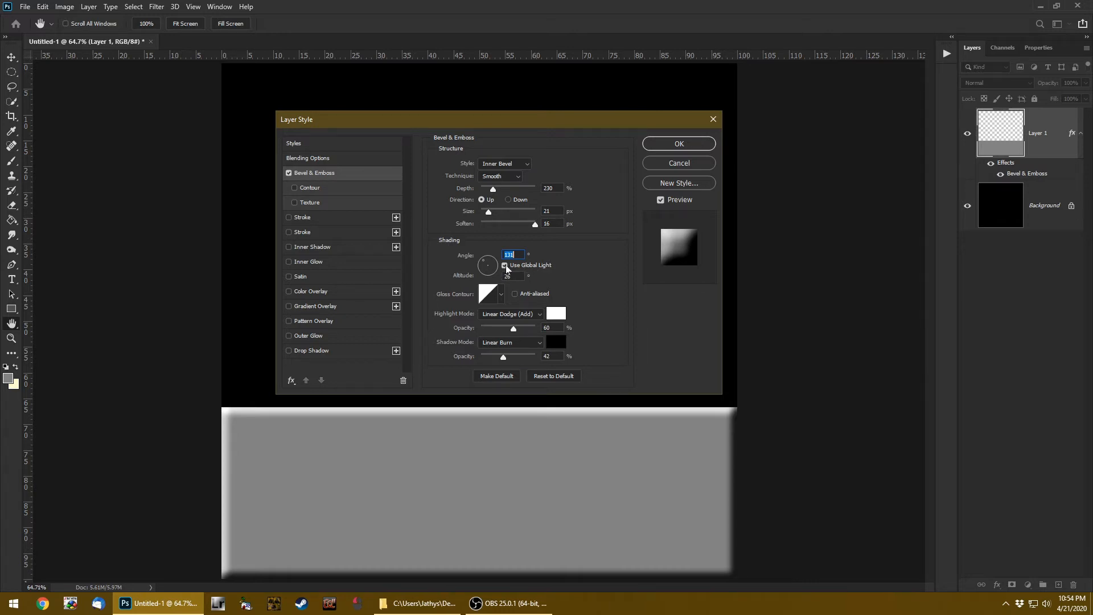
pyautogui.click(505, 266)
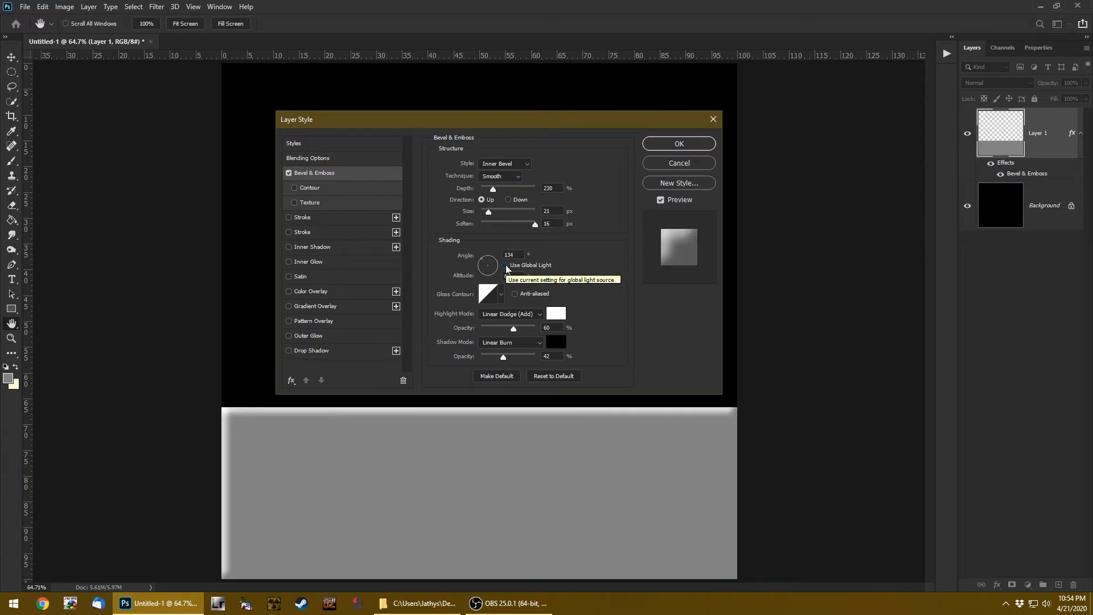
pyautogui.click(505, 266)
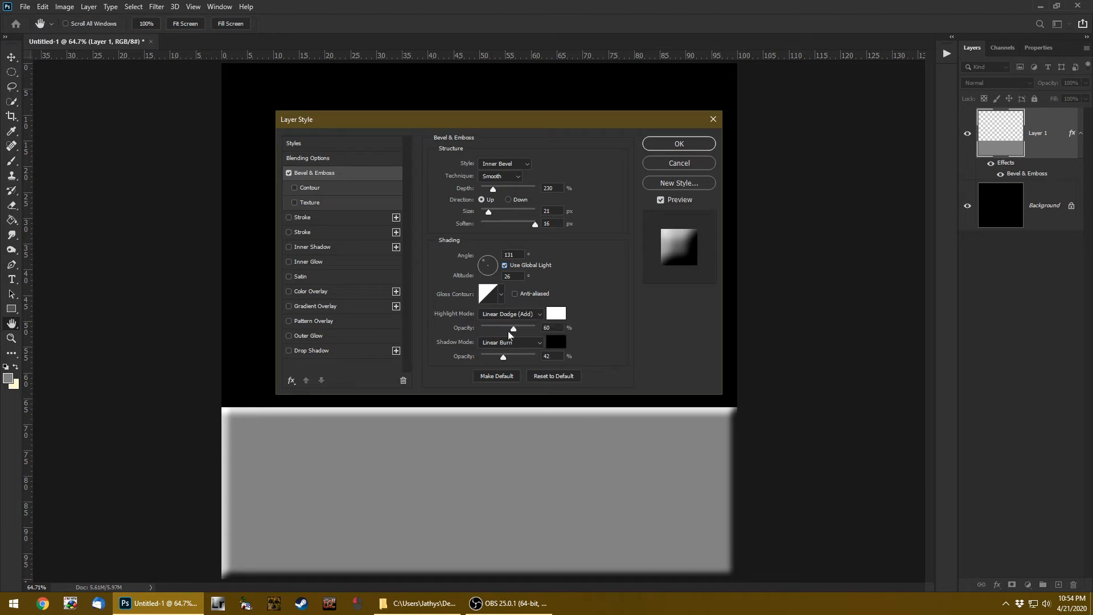
# Set the bevel's highlight opacity to 73% and shadow opacity to 49%, apply the style and collapse the layer's effects list
pyautogui.moveTo(514, 329)
pyautogui.mouseDown()
pyautogui.moveTo(495, 328)
pyautogui.moveTo(555, 331)
pyautogui.moveTo(520, 337)
pyautogui.mouseUp()
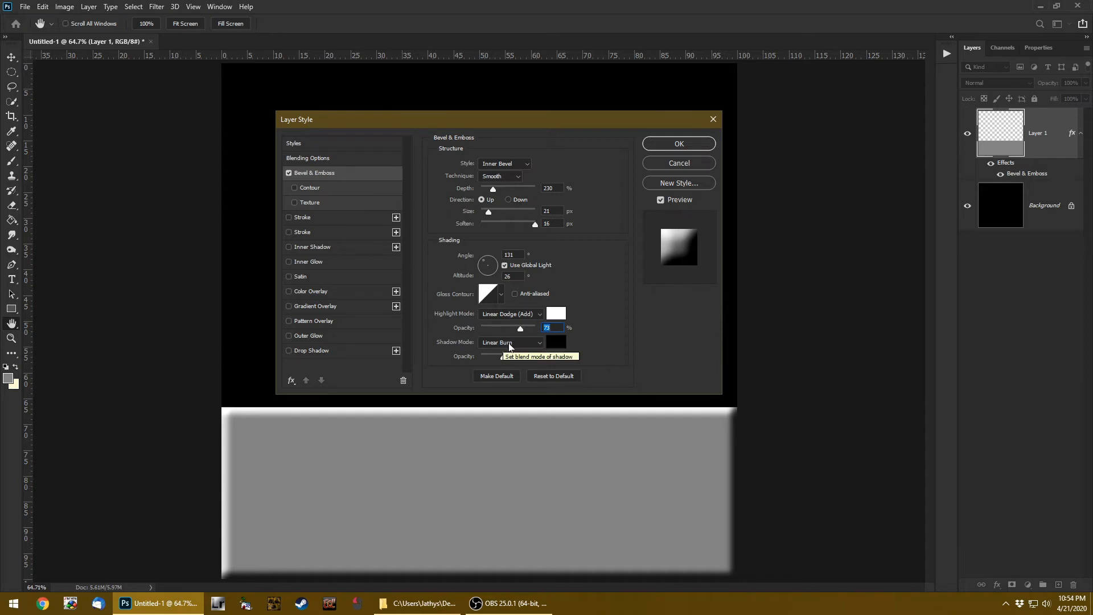
pyautogui.moveTo(503, 357)
pyautogui.mouseDown()
pyautogui.moveTo(535, 356)
pyautogui.moveTo(508, 361)
pyautogui.mouseUp()
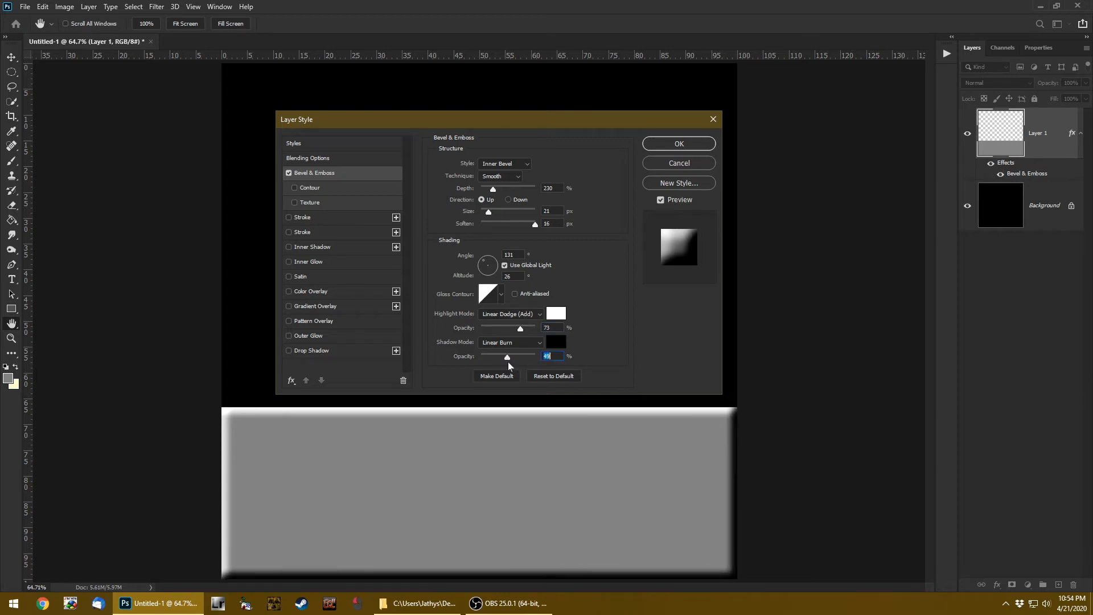
pyautogui.click(687, 145)
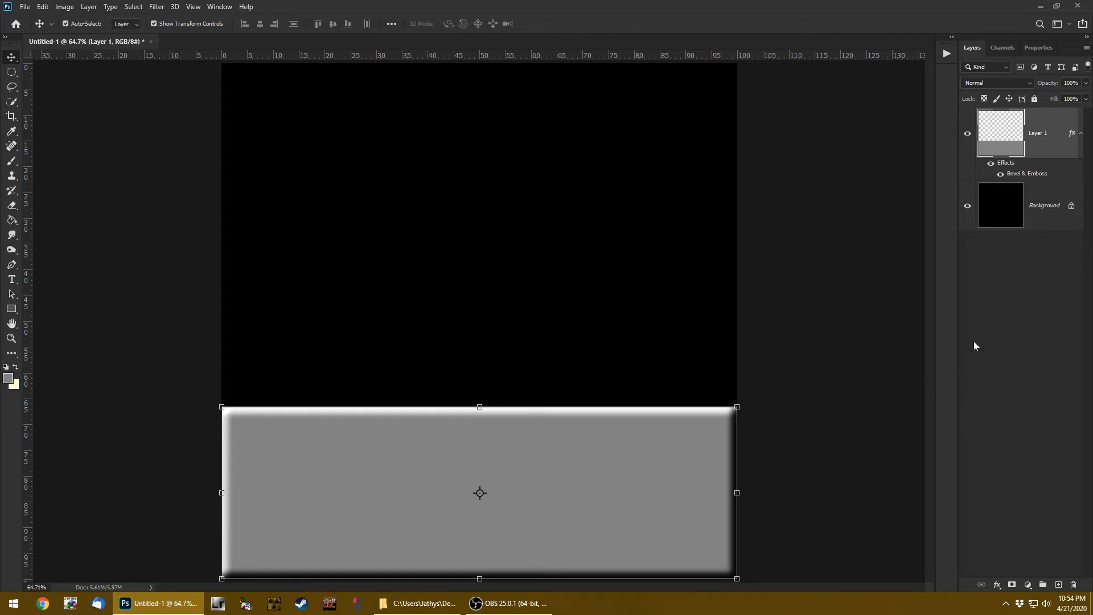
pyautogui.click(1081, 138)
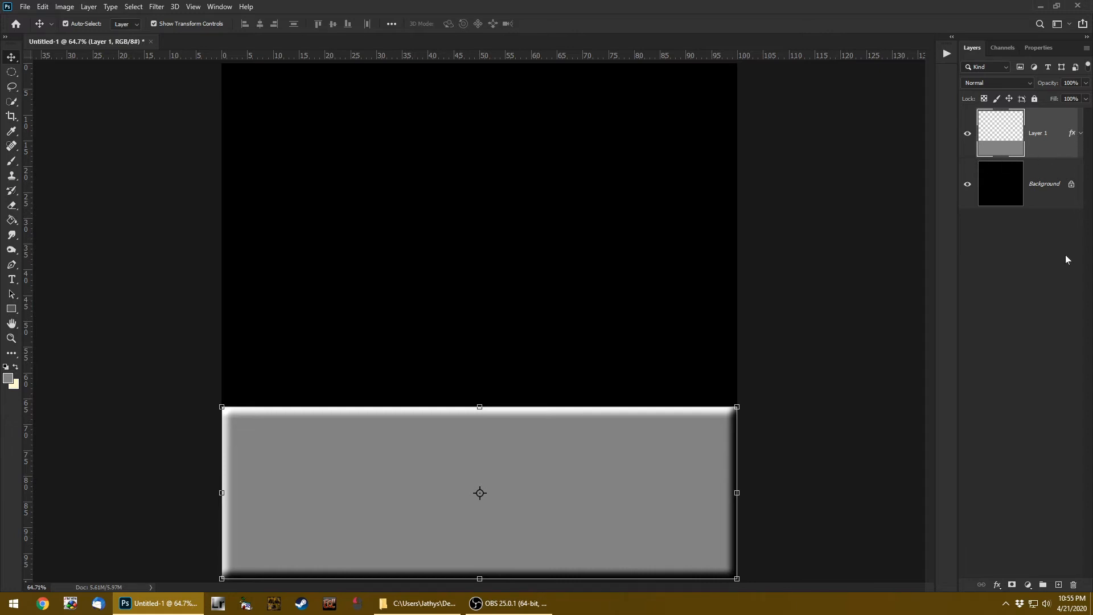
# Duplicate the beveled plank layer twice and move the copies to the upper and middle thirds of the canvas
pyautogui.press('ctrl')
pyautogui.hotkey('ctrl', 'j')
pyautogui.hotkey('ctrl', 'j')
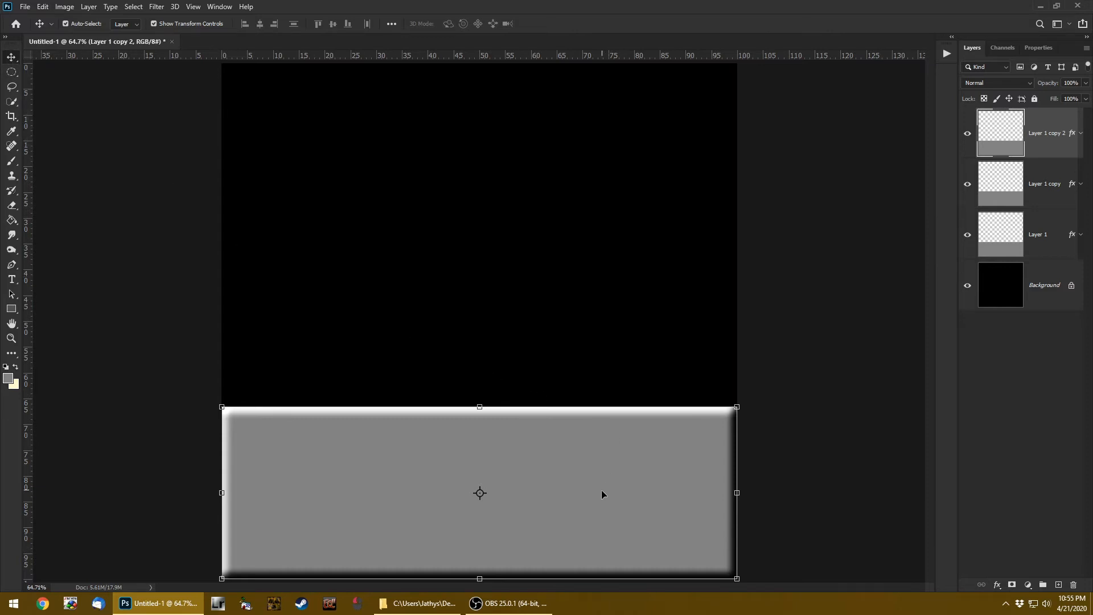
pyautogui.moveTo(599, 500); pyautogui.dragTo(596, 159)
pyautogui.moveTo(581, 488); pyautogui.dragTo(578, 319)
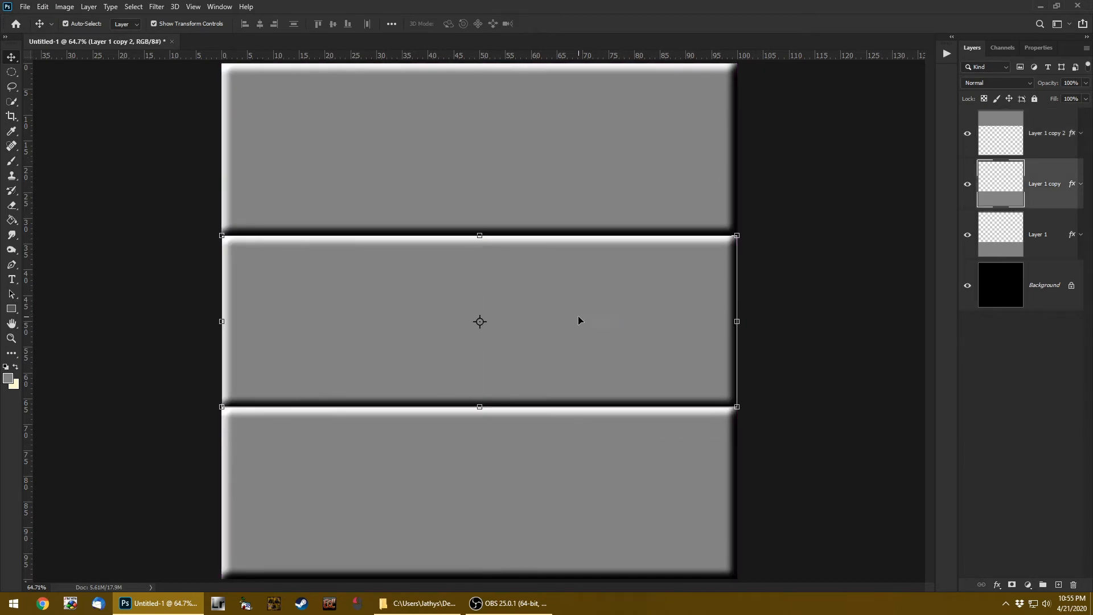
pyautogui.click(819, 449)
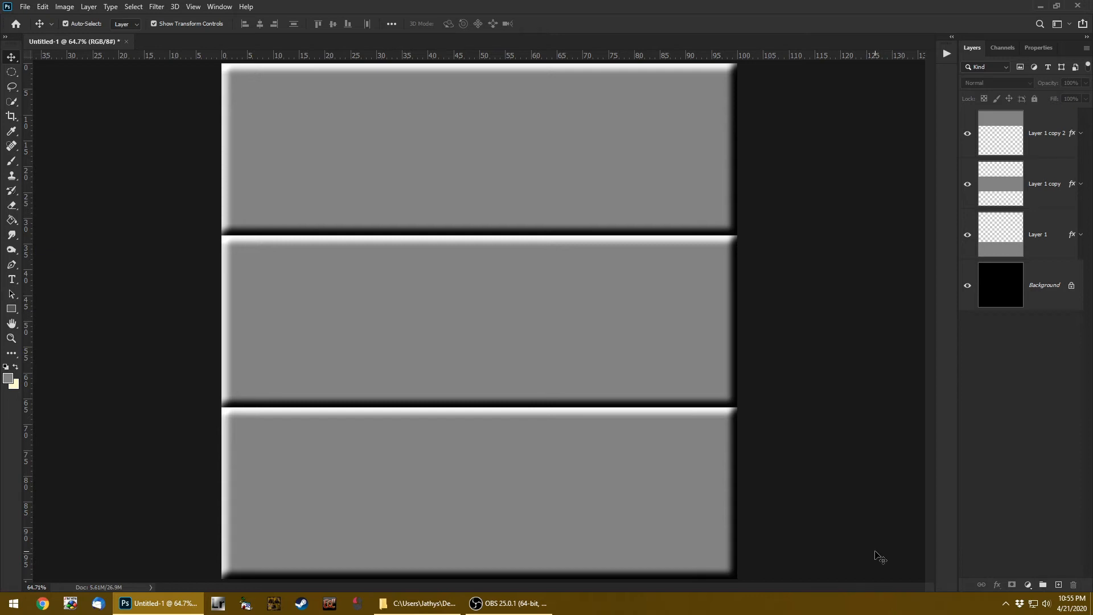
# Add a new layer above the three planks and name it "wood pattern"
pyautogui.hotkey('alt', 'Tab')
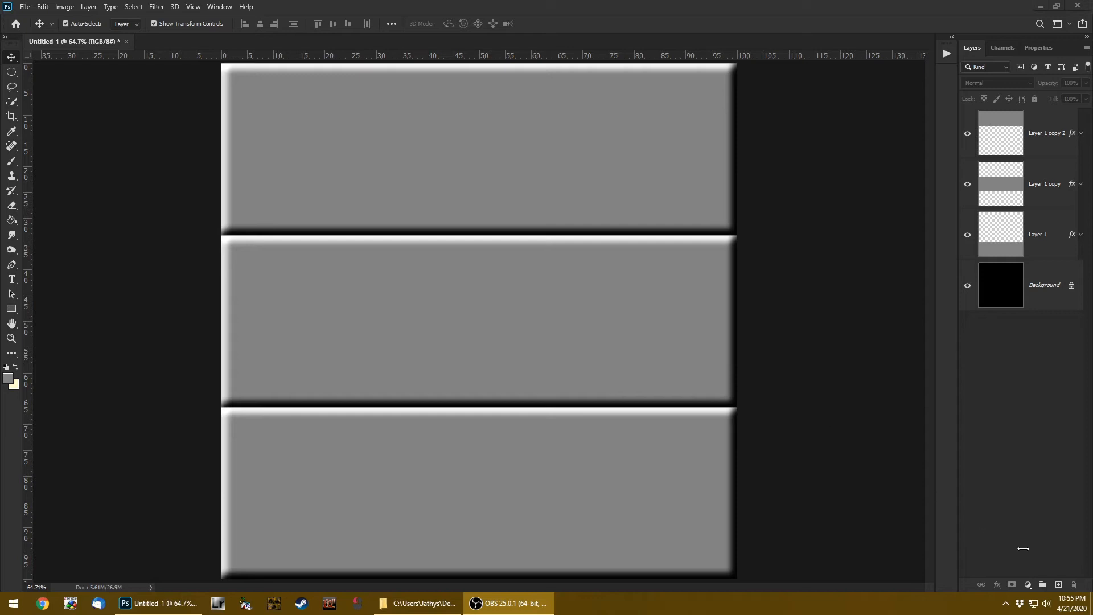
pyautogui.click(1058, 586)
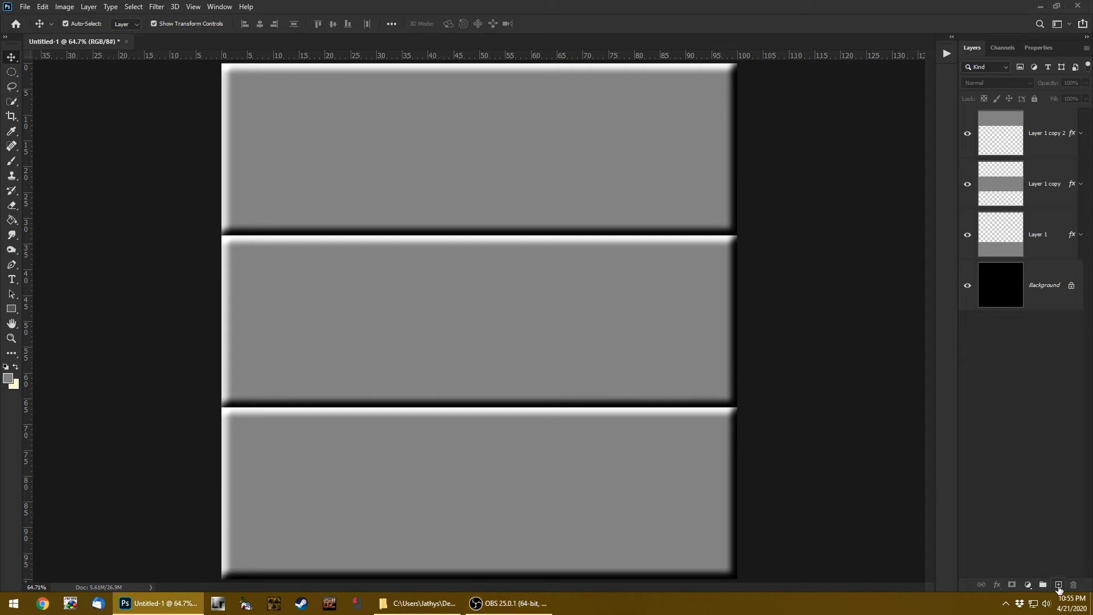
pyautogui.click(1059, 586)
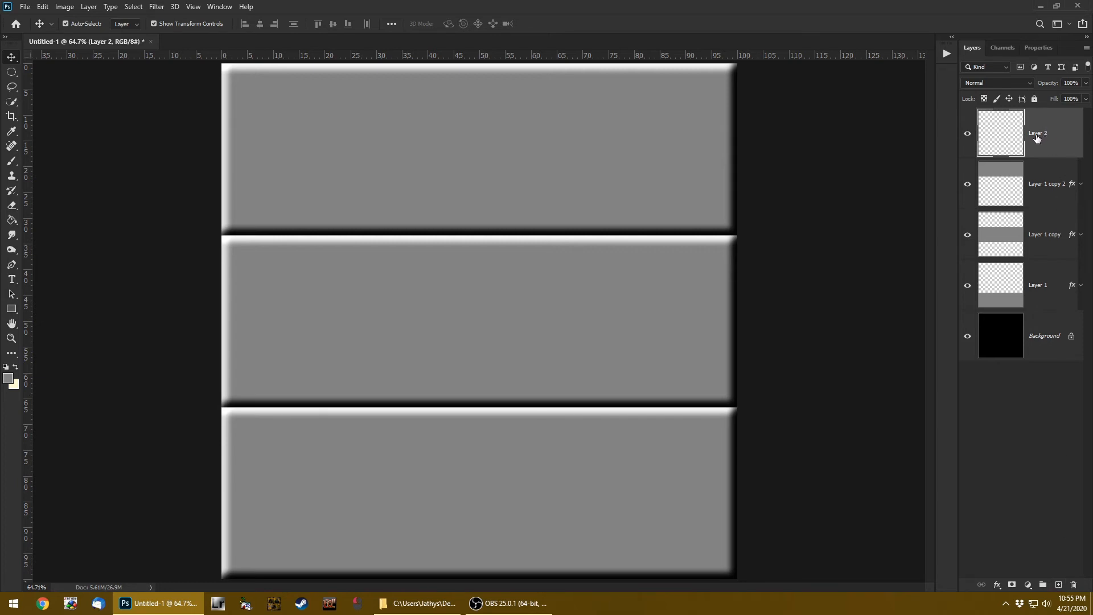
pyautogui.write('wood pattern')
pyautogui.press('Return')
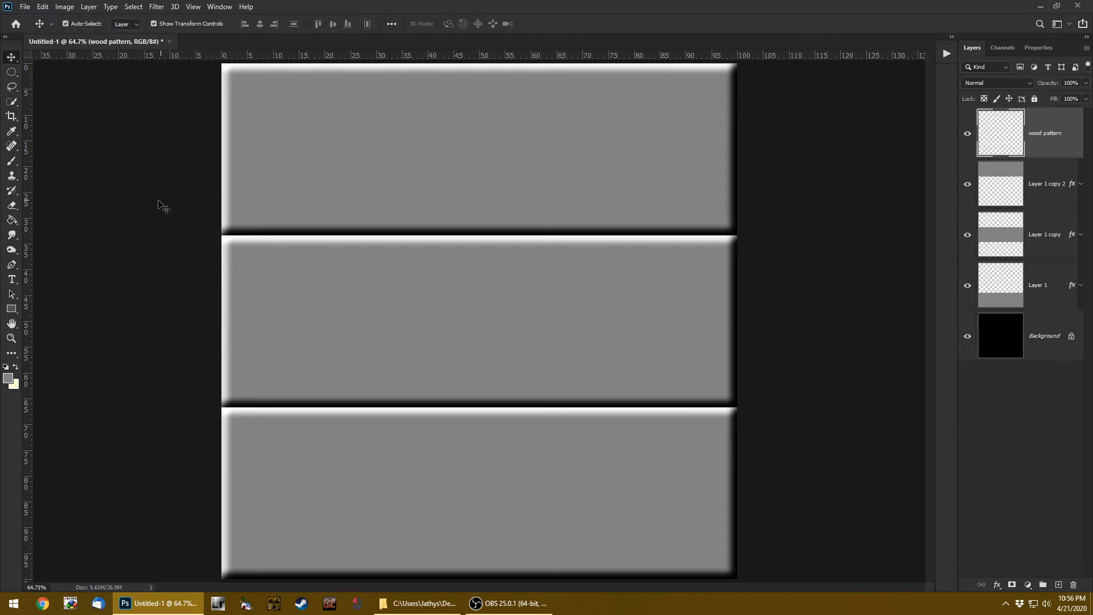
# Set the foreground color to a very dark brown and use pale cream fffbd2 as the background color
pyautogui.click(13, 221)
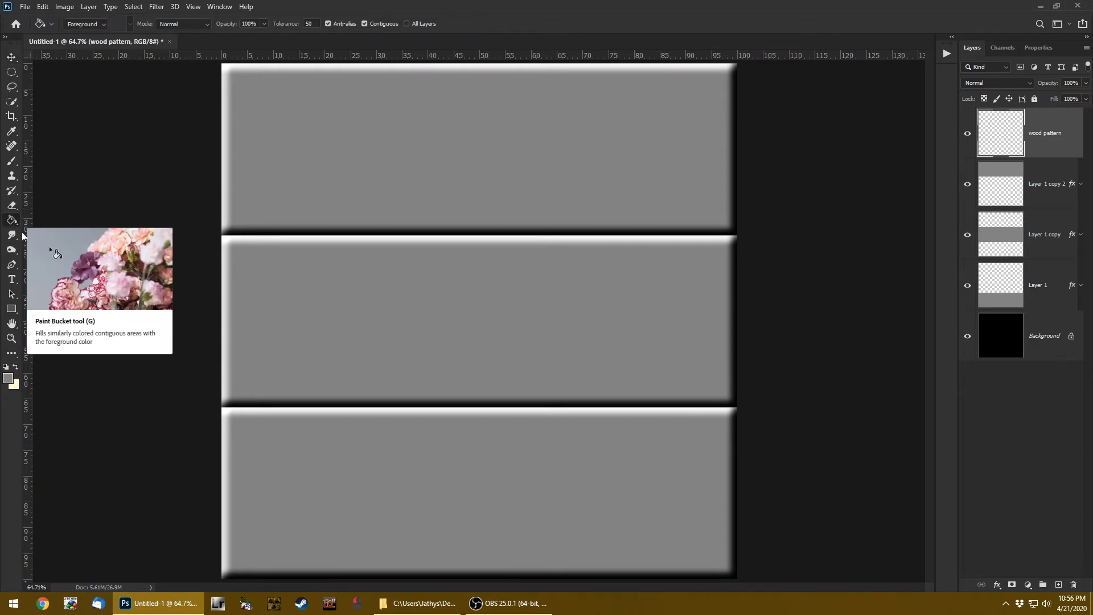
pyautogui.click(8, 379)
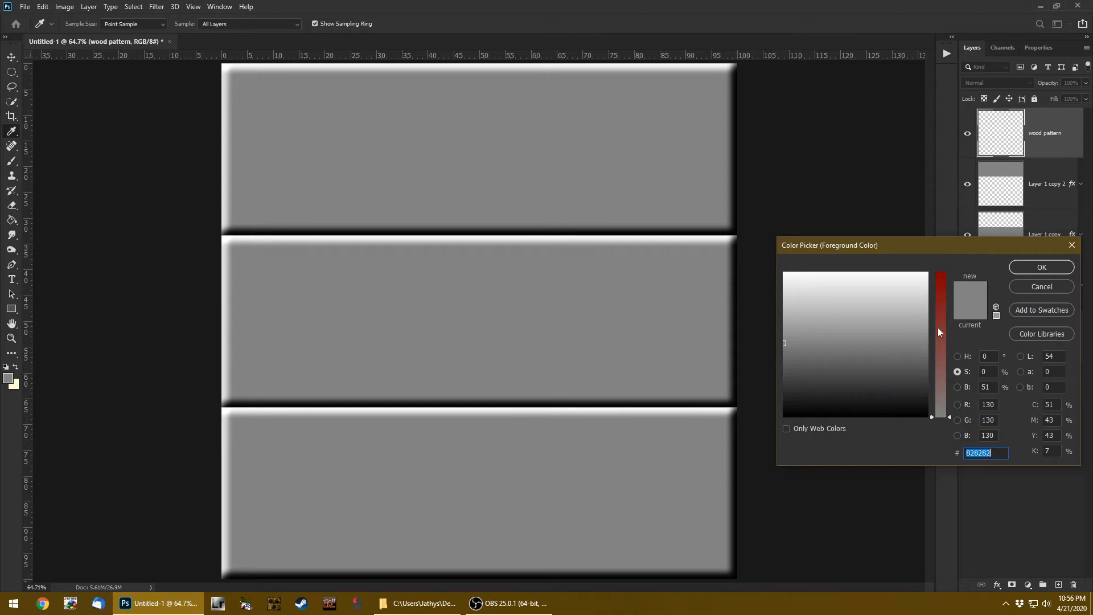
pyautogui.moveTo(938, 325); pyautogui.dragTo(939, 250)
pyautogui.click(796, 399)
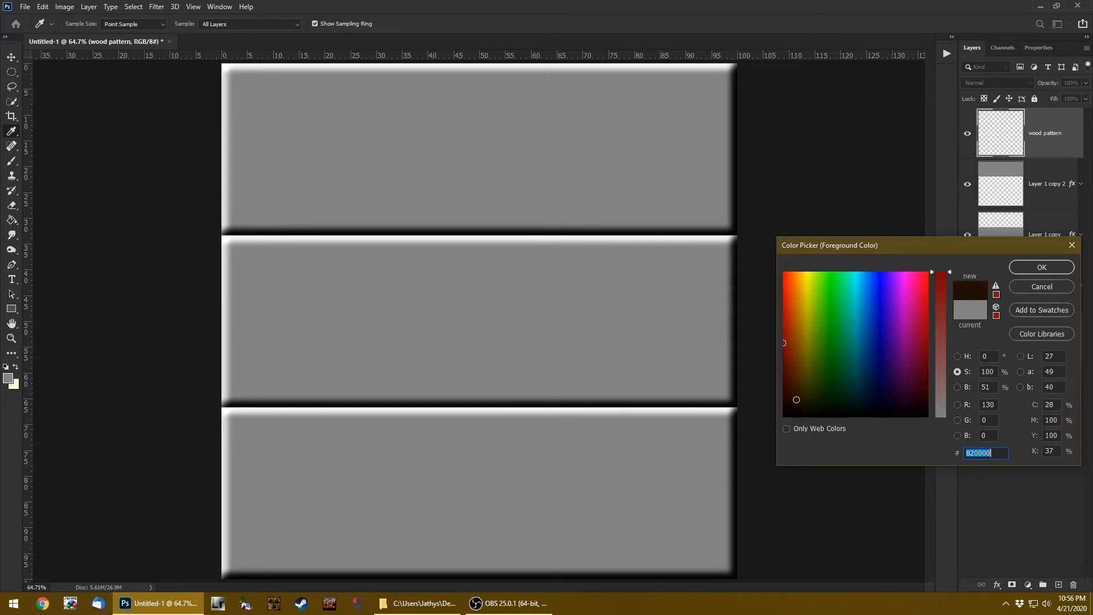
pyautogui.click(1045, 266)
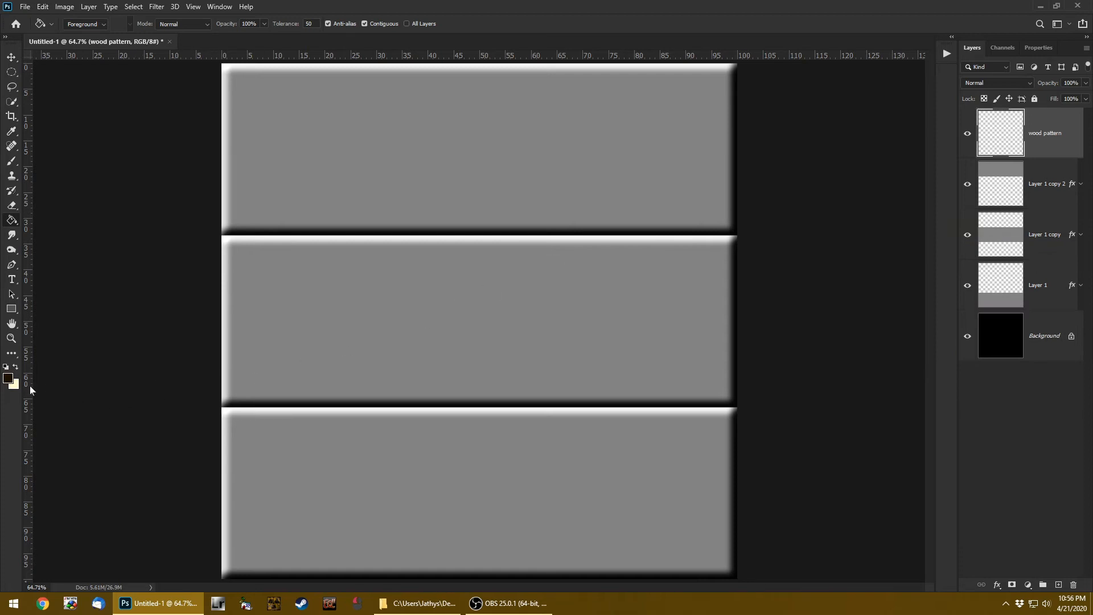
pyautogui.click(16, 386)
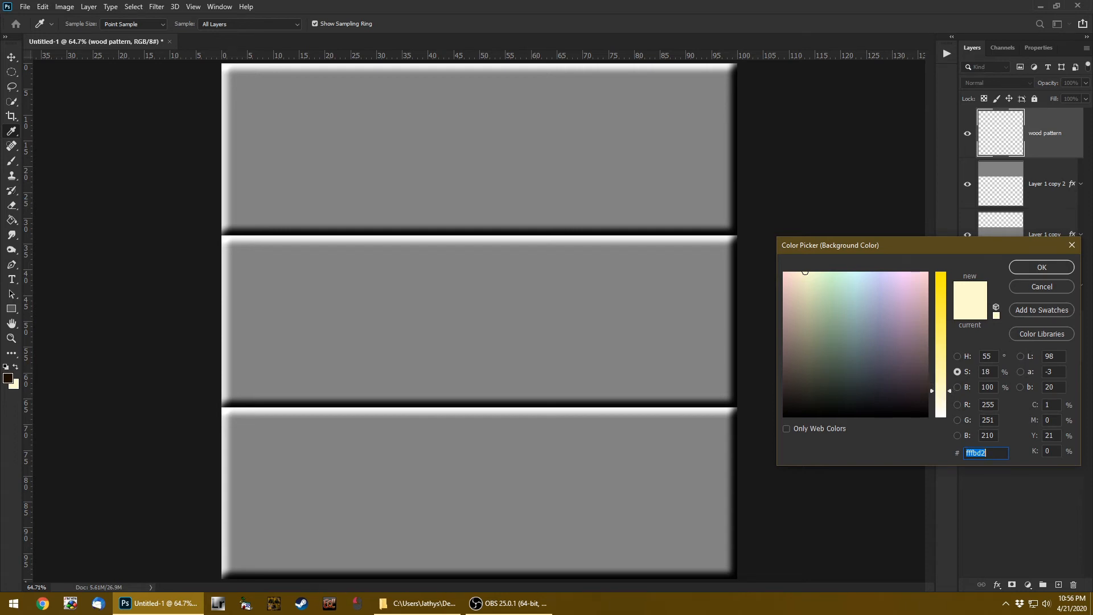
pyautogui.click(1042, 267)
pyautogui.press('g')
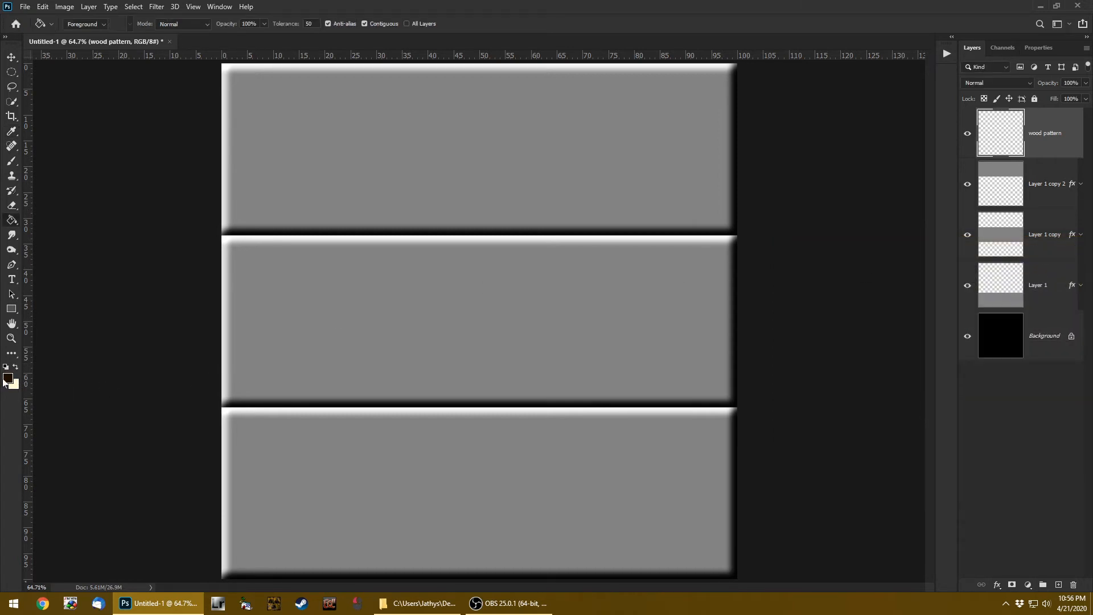
pyautogui.click(158, 7)
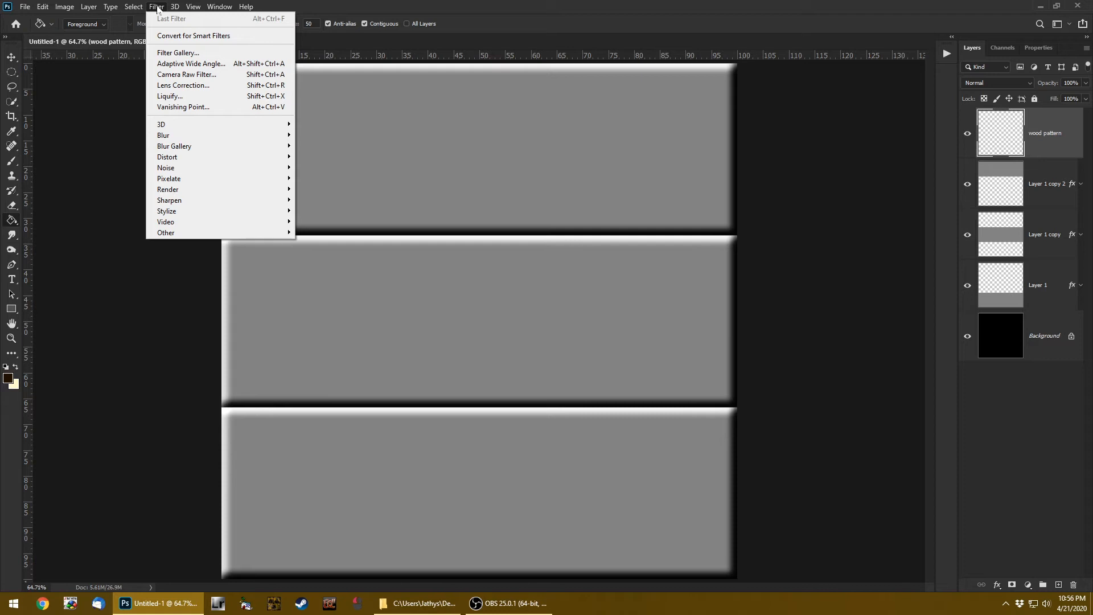
pyautogui.click(158, 7)
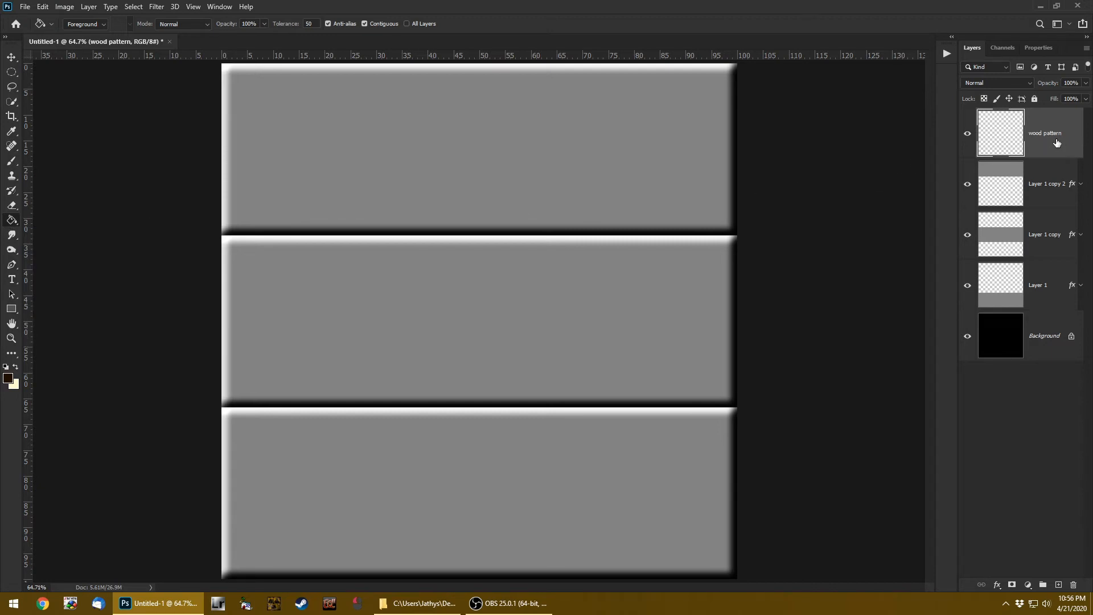
# Fill the wood pattern layer with the dark brown foreground color and render Clouds over it
pyautogui.click(492, 301)
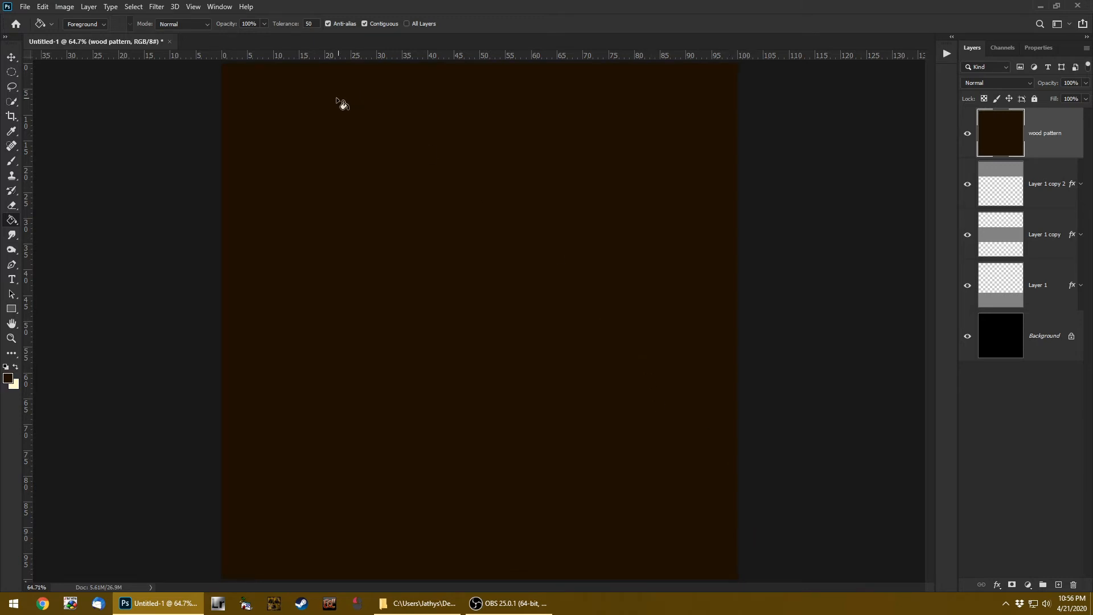
pyautogui.click(157, 8)
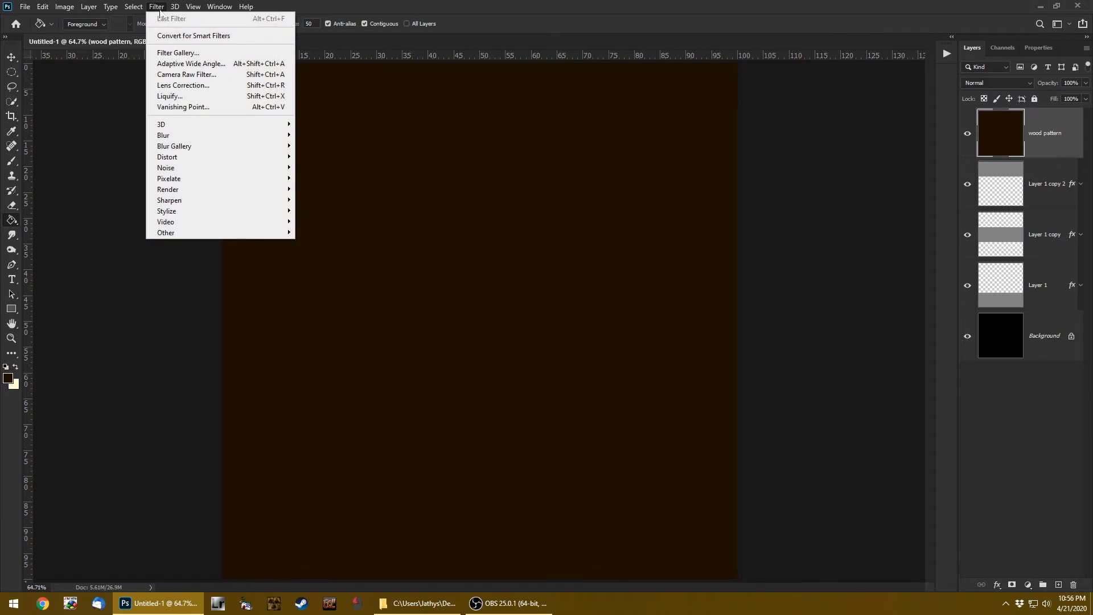
pyautogui.moveTo(254, 191)
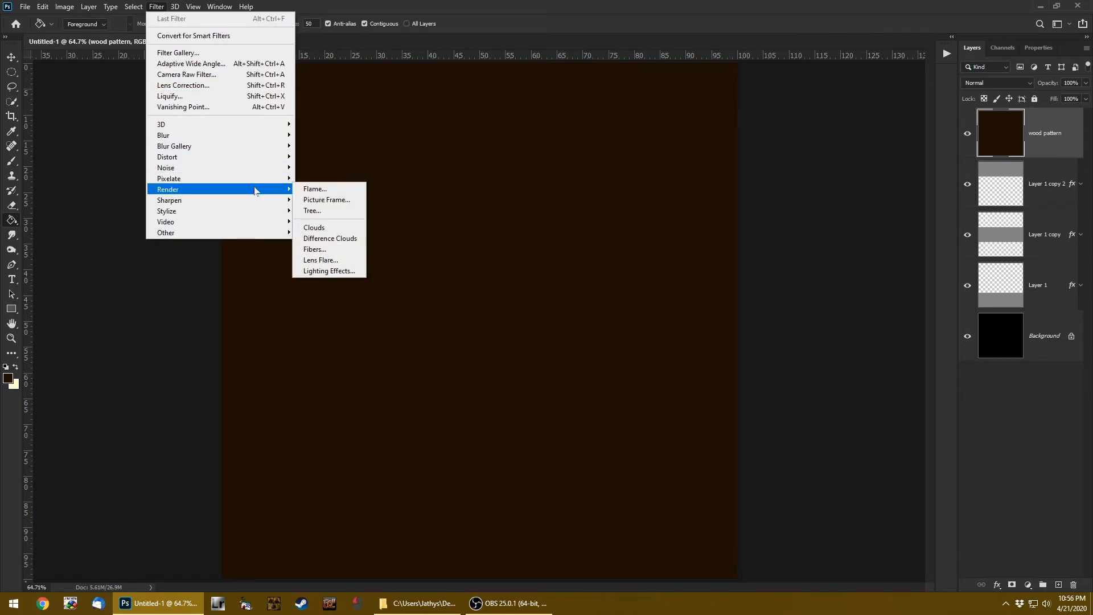
pyautogui.click(315, 228)
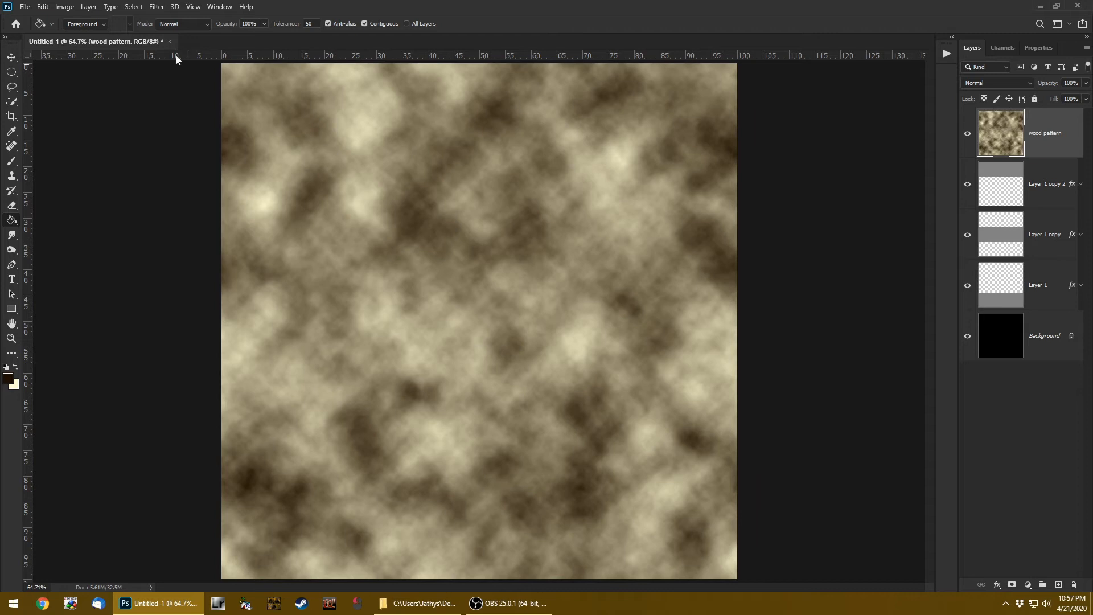
# Soften the clouds on the wood pattern layer with a Gaussian Blur of 2.0 pixels radius
pyautogui.click(156, 7)
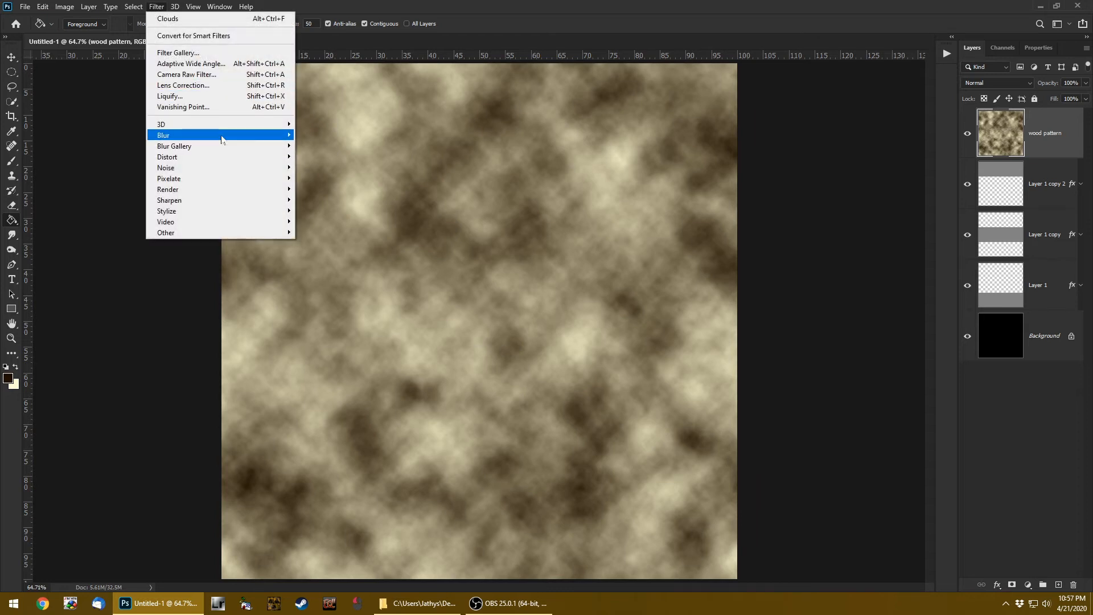
pyautogui.moveTo(222, 139)
pyautogui.click(329, 179)
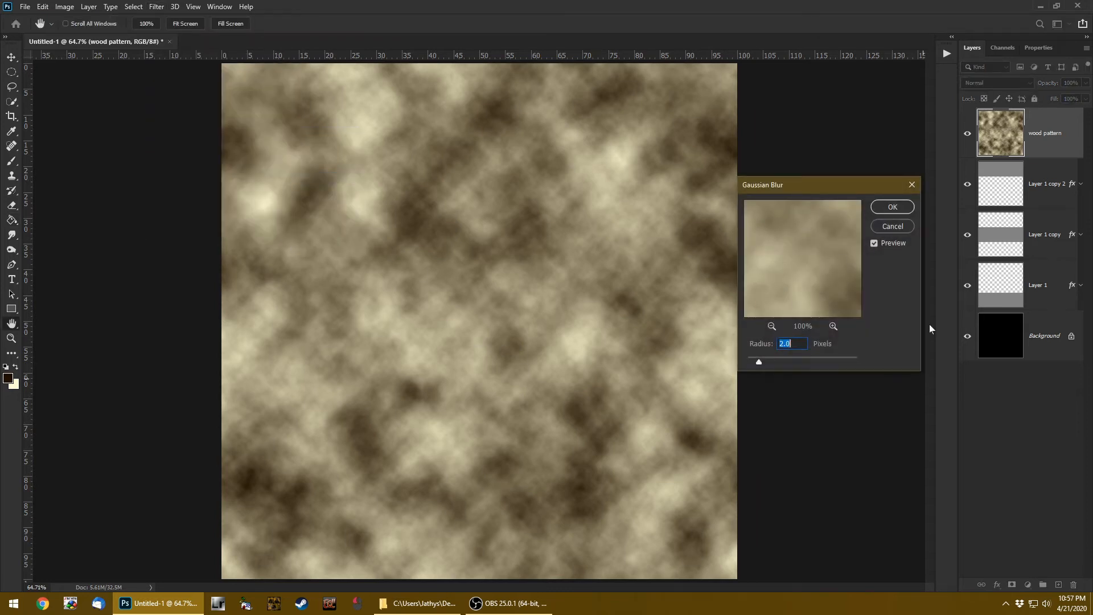
pyautogui.click(894, 208)
pyautogui.press('g')
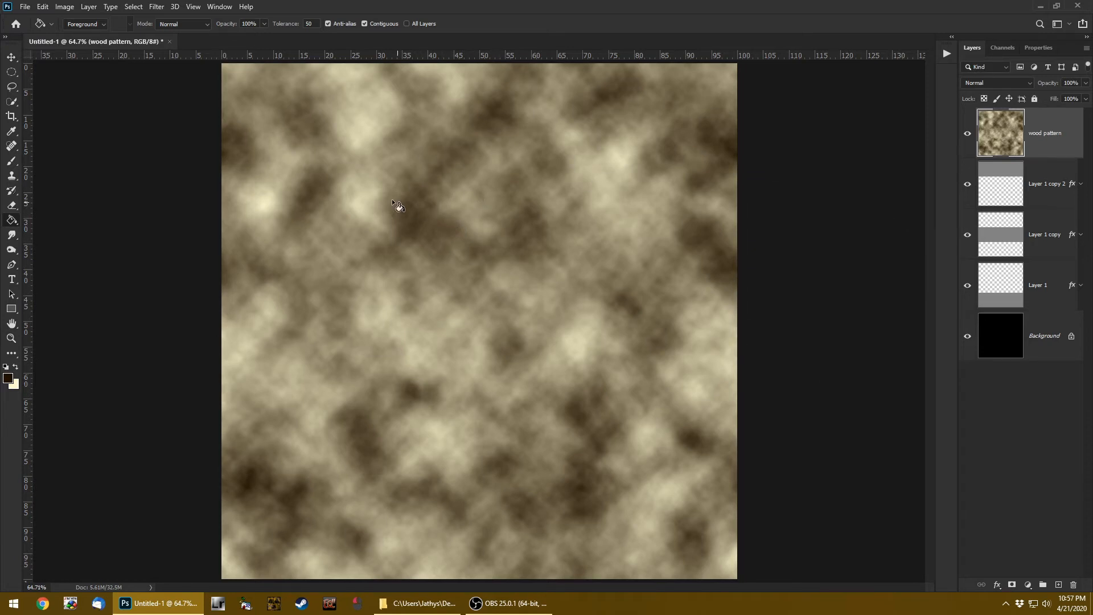
# Start a Wave distortion on the wood pattern layer with 402 generators, 1% vertical scale and a maximum amplitude of 637
pyautogui.click(157, 7)
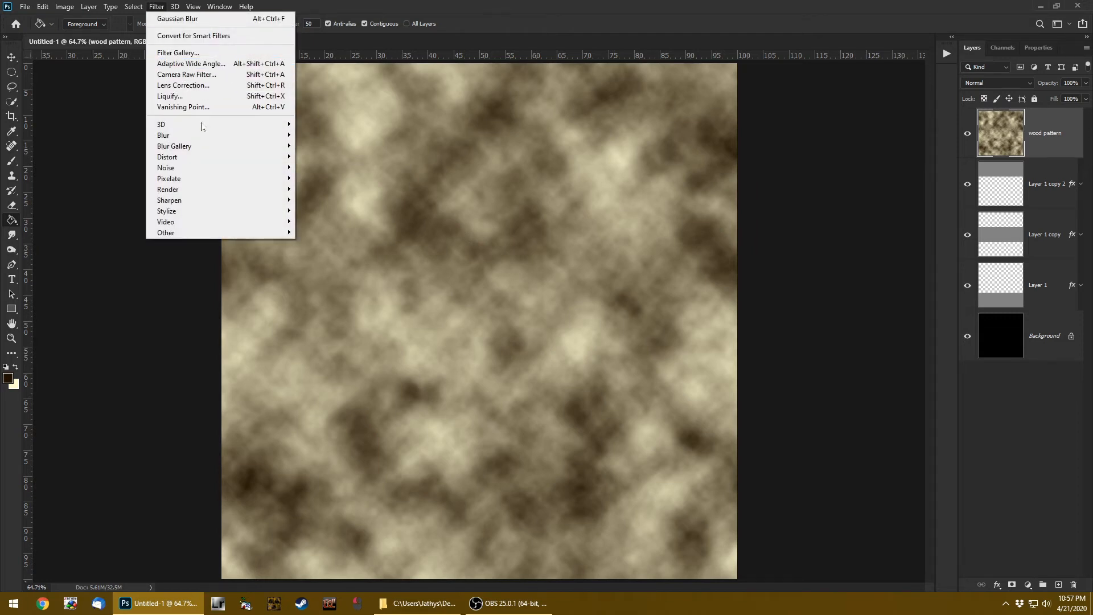
pyautogui.moveTo(245, 192)
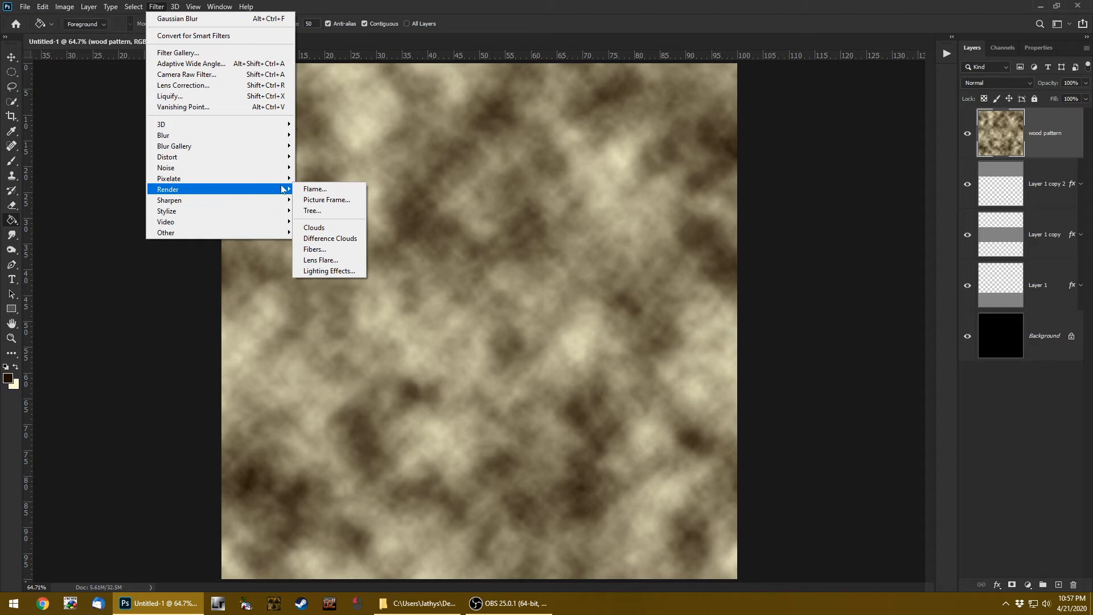
pyautogui.moveTo(255, 164)
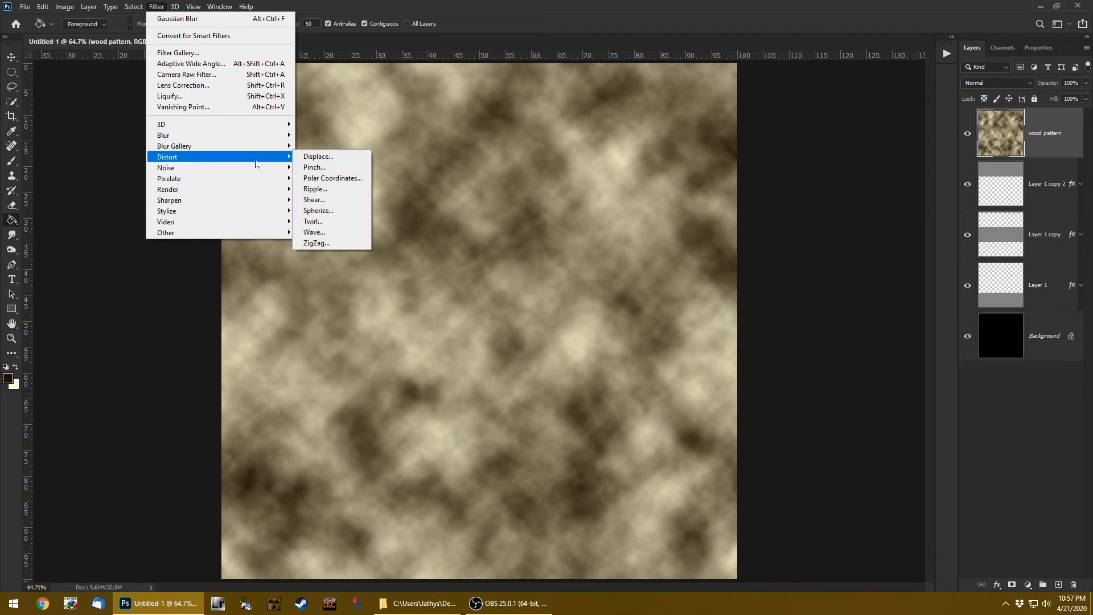
pyautogui.click(344, 233)
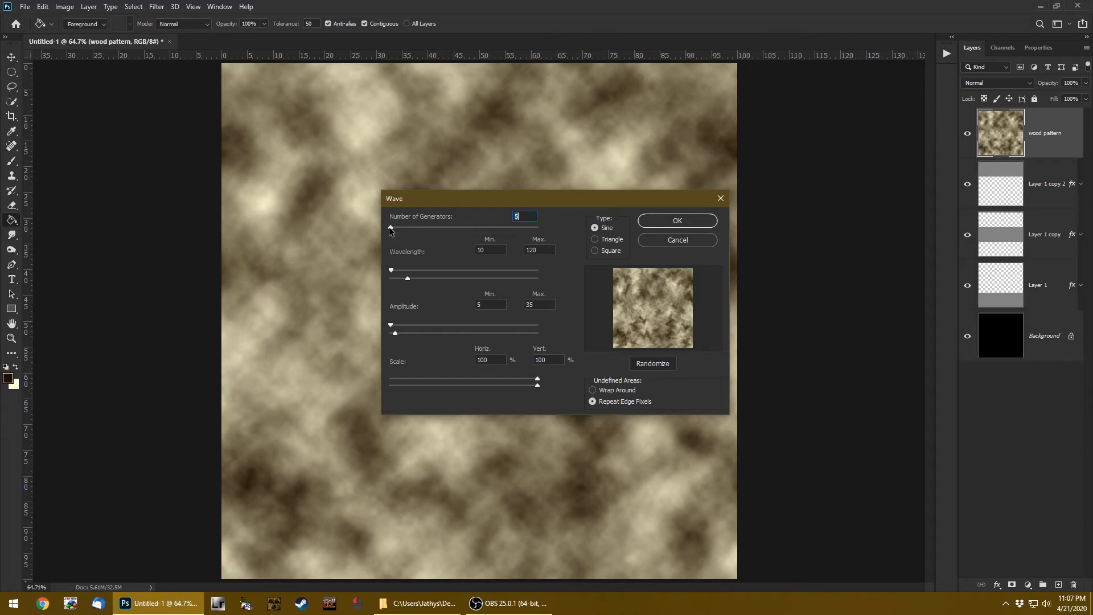
pyautogui.moveTo(390, 228); pyautogui.dragTo(449, 229)
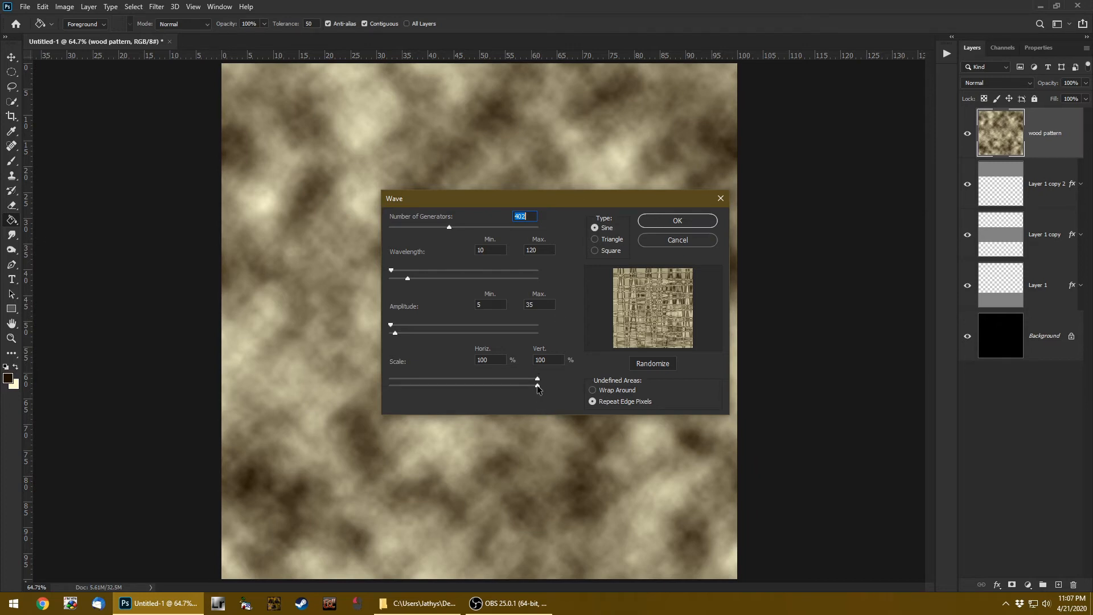
pyautogui.moveTo(538, 385); pyautogui.dragTo(386, 385)
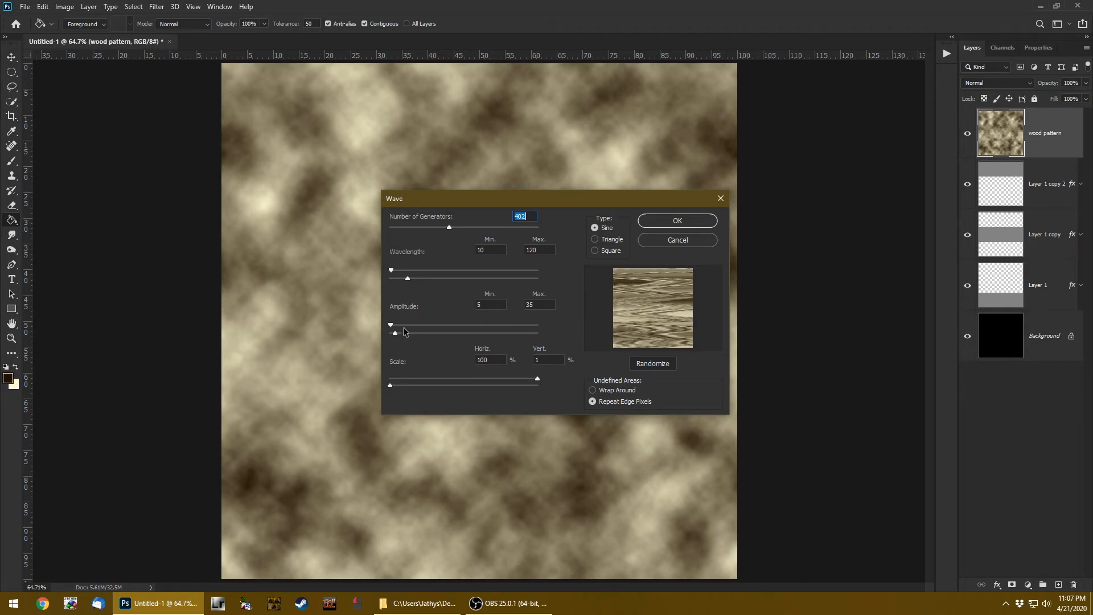
pyautogui.moveTo(395, 334); pyautogui.dragTo(484, 340)
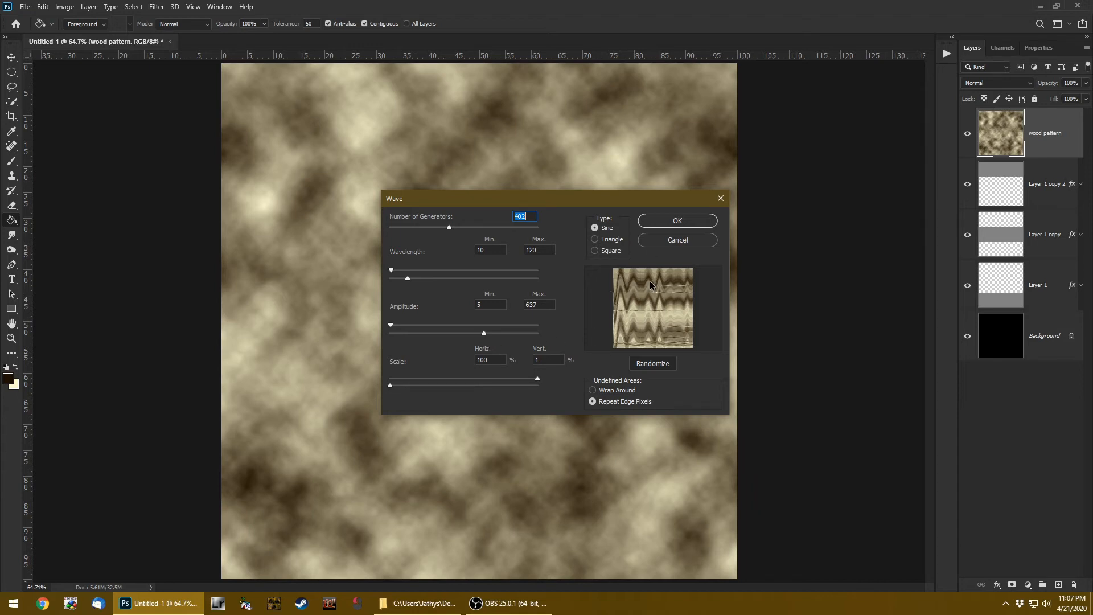
# Make the wave's undefined areas wrap around, with a minimum amplitude of 43 and wavelengths from 178 to 664
pyautogui.click(593, 391)
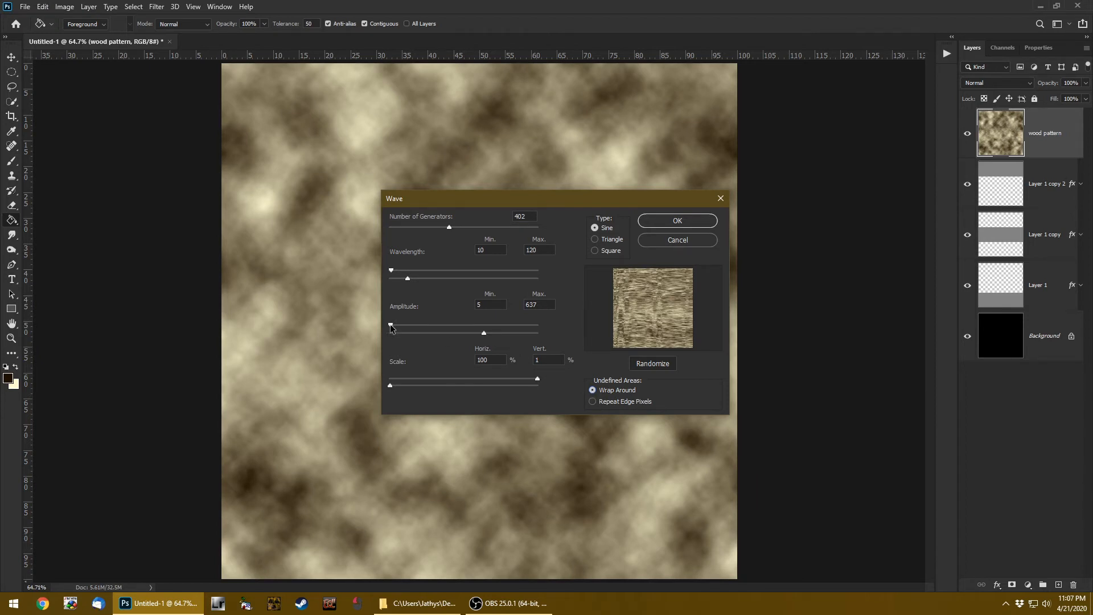
pyautogui.moveTo(390, 324); pyautogui.dragTo(397, 325)
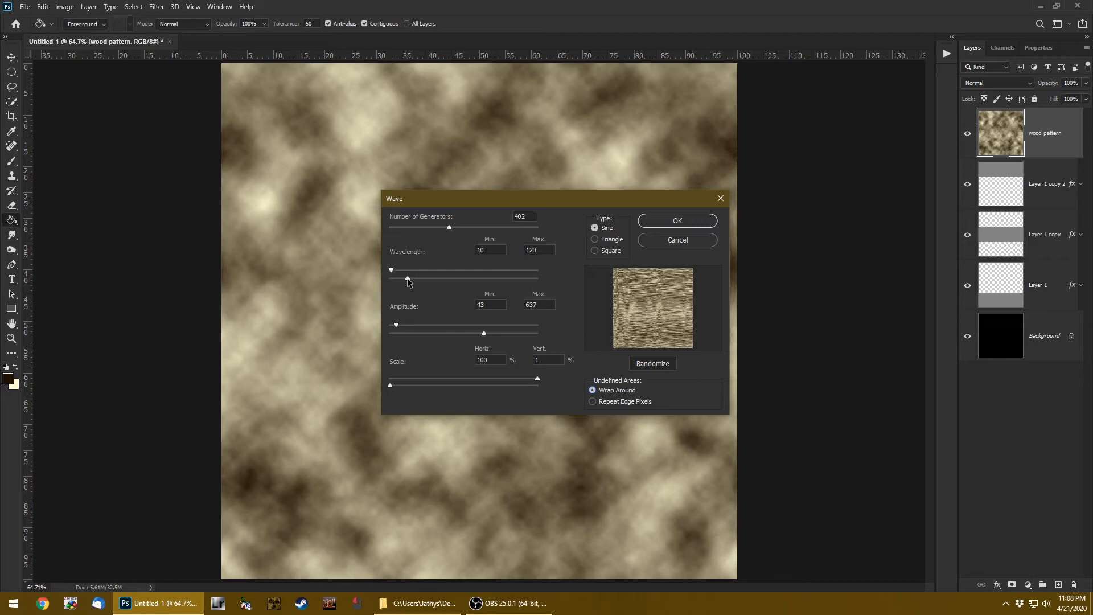
pyautogui.moveTo(407, 278); pyautogui.dragTo(488, 278)
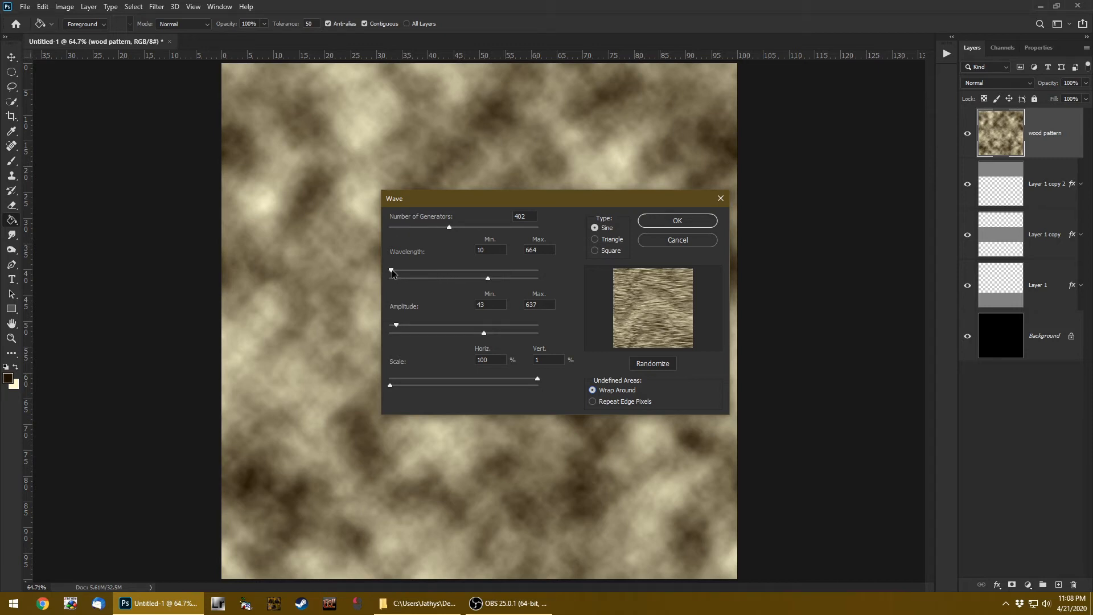
pyautogui.moveTo(392, 273); pyautogui.dragTo(391, 273)
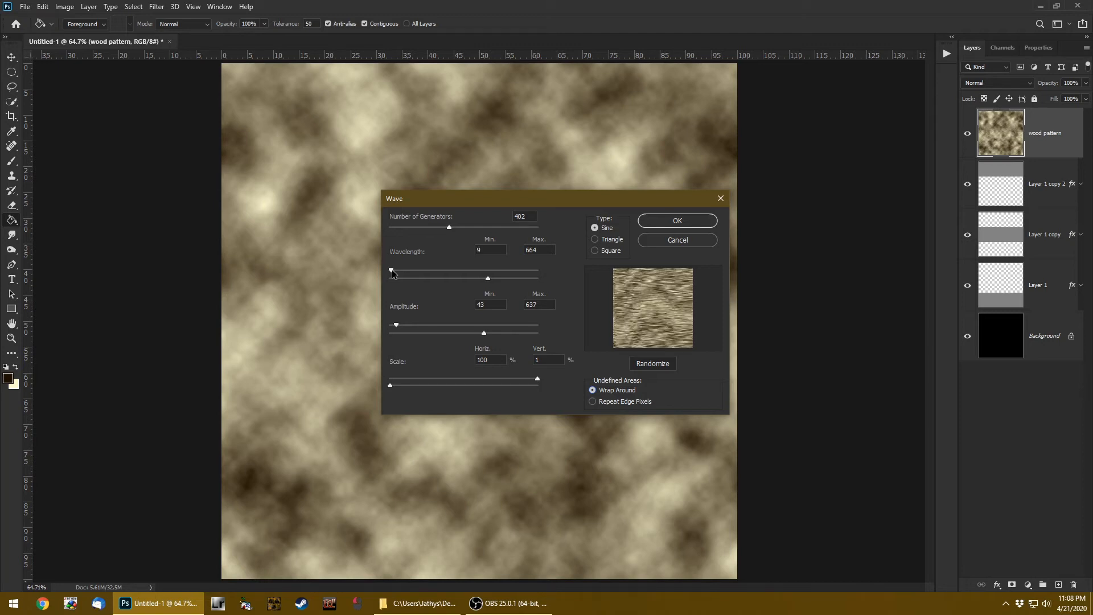
pyautogui.moveTo(392, 273); pyautogui.dragTo(417, 267)
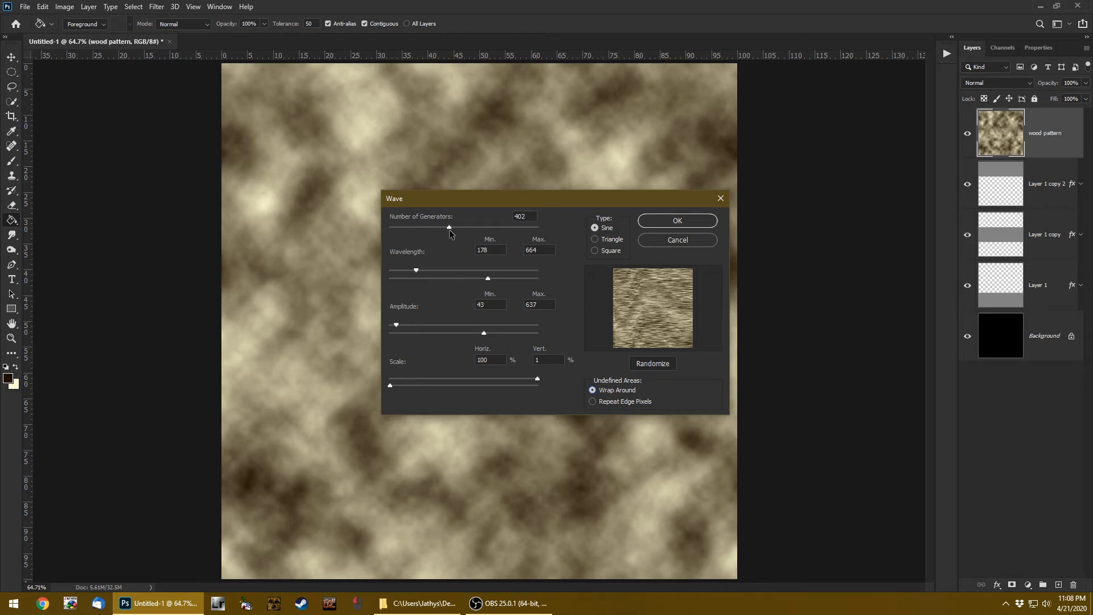
# Try the lowest and highest generator counts for the wave, and settle on 86 generators
pyautogui.moveTo(450, 226); pyautogui.dragTo(337, 225)
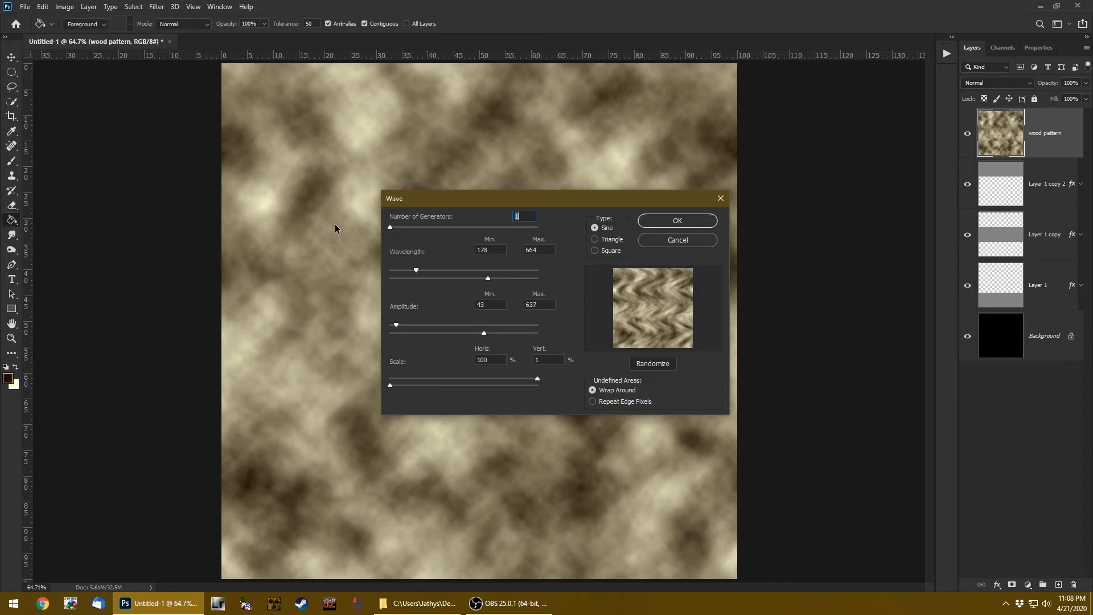
pyautogui.moveTo(335, 228); pyautogui.dragTo(597, 238)
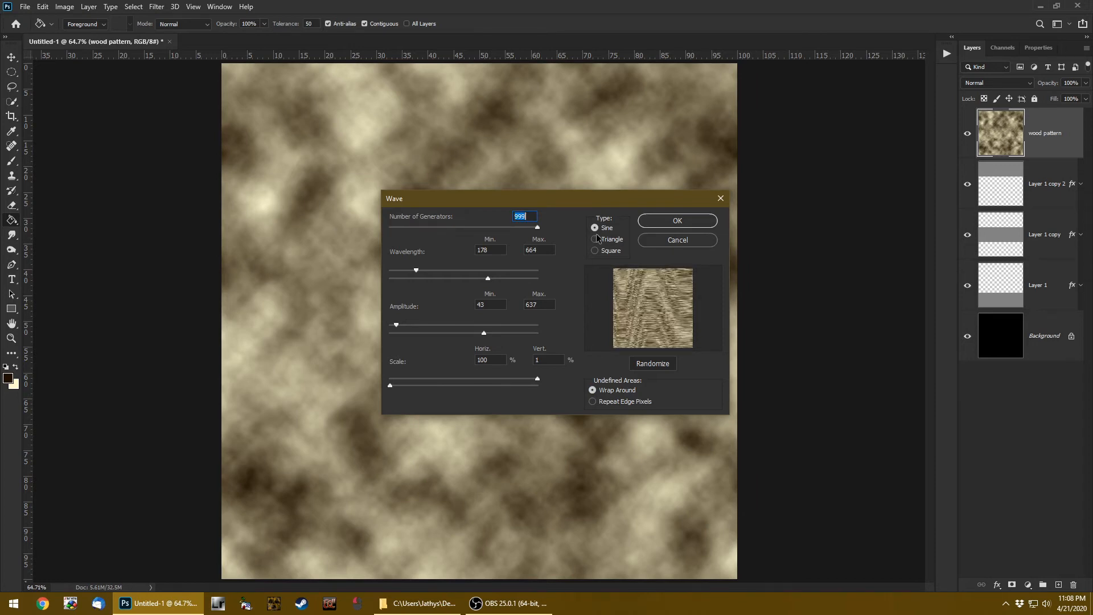
pyautogui.moveTo(597, 238); pyautogui.dragTo(403, 229)
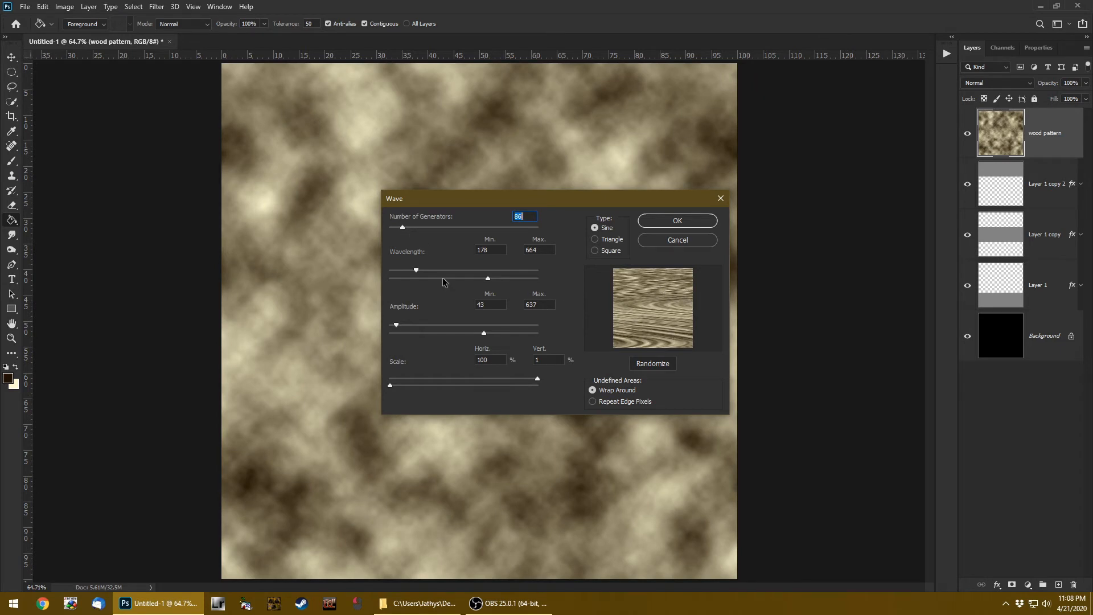
# Widen the wave's wavelength range to 159–722 and its amplitude range to 1–656
pyautogui.moveTo(416, 269); pyautogui.dragTo(414, 269)
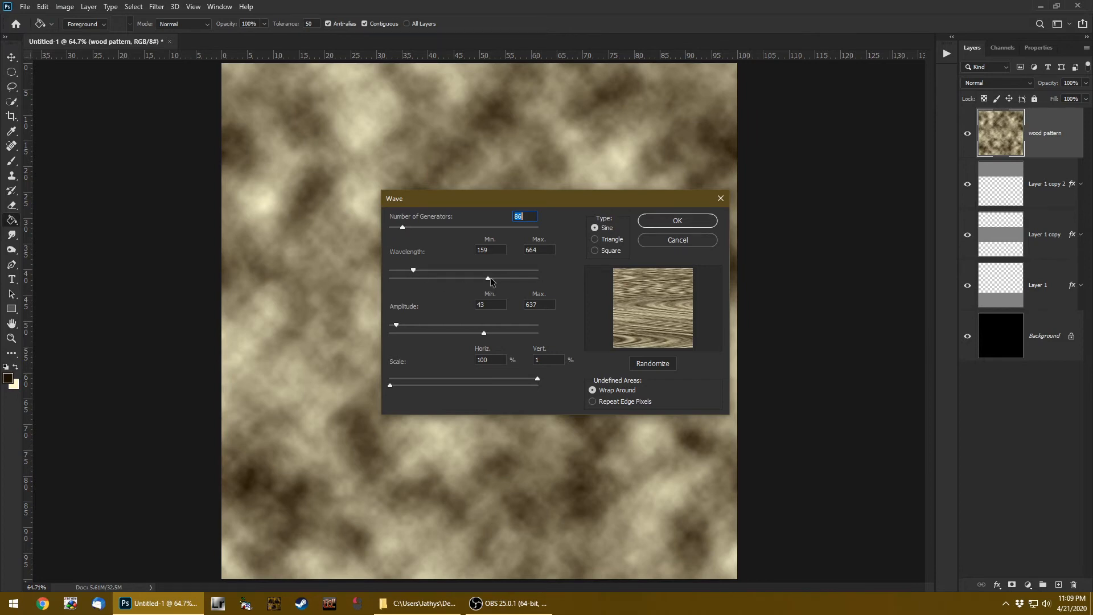
pyautogui.moveTo(488, 278)
pyautogui.mouseDown()
pyautogui.moveTo(478, 281)
pyautogui.moveTo(496, 284)
pyautogui.mouseUp()
pyautogui.moveTo(398, 324); pyautogui.dragTo(391, 325)
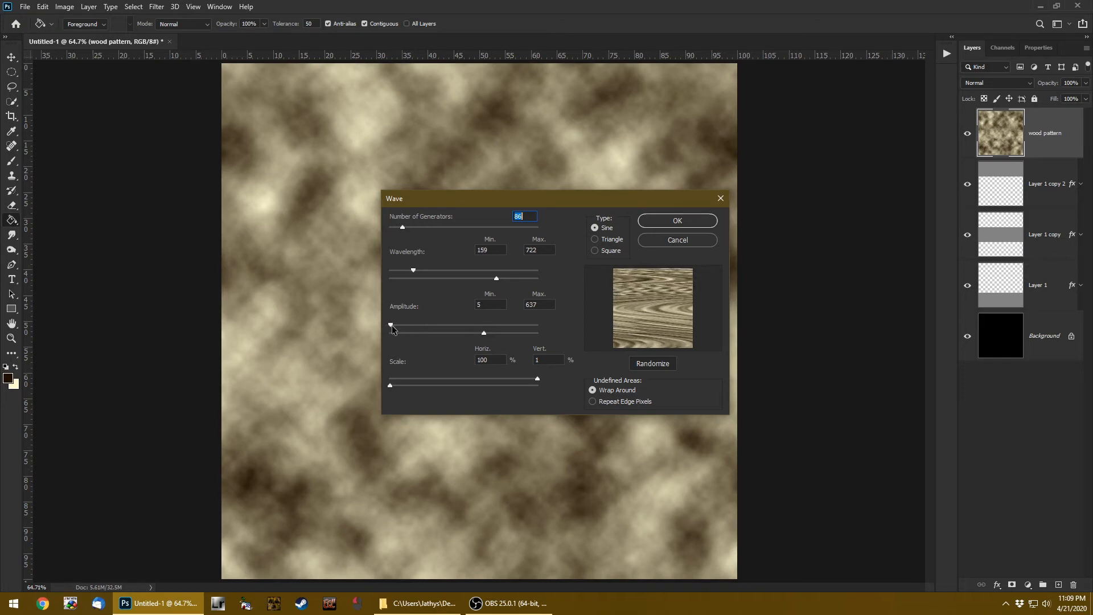
pyautogui.moveTo(483, 336); pyautogui.dragTo(487, 337)
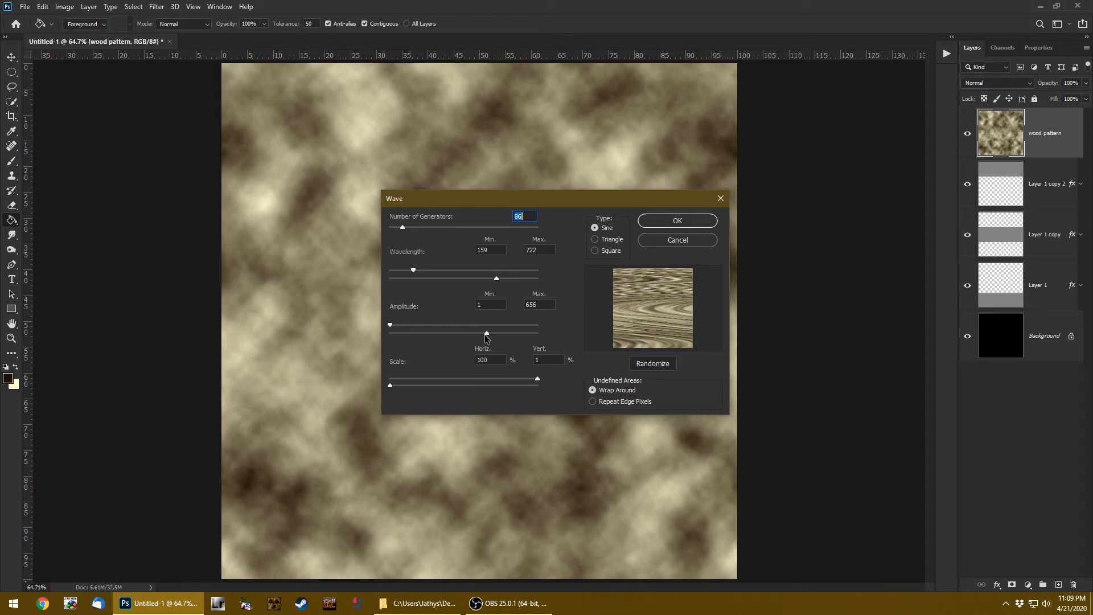
# Randomize the wave several times until the preview shows a suitable wood grain, and apply the distortion
pyautogui.click(654, 364)
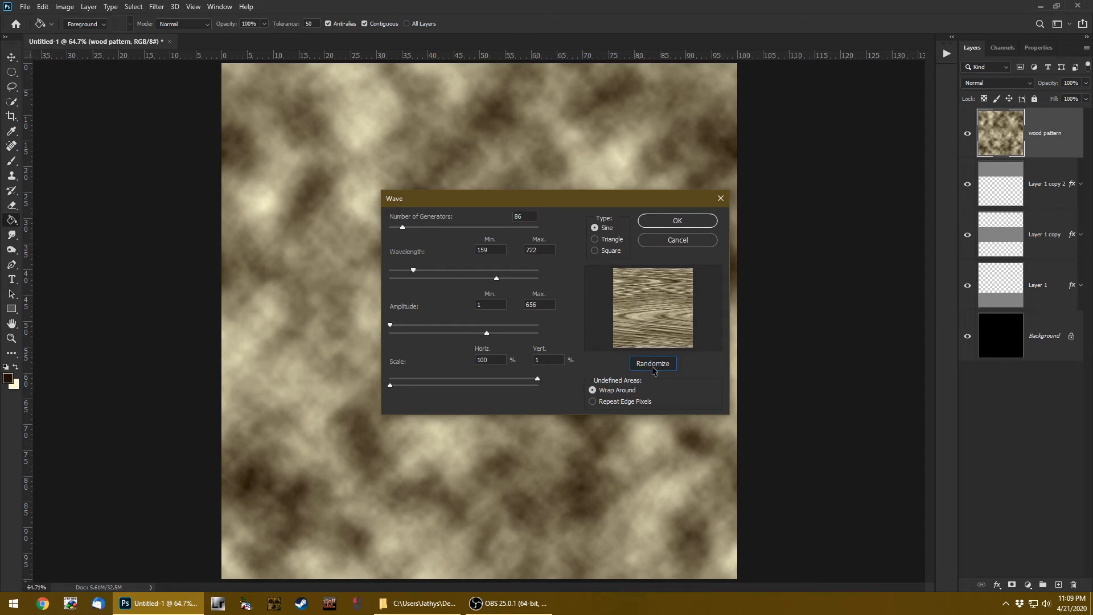
pyautogui.click(653, 369)
pyautogui.click(654, 369)
pyautogui.click(654, 369)
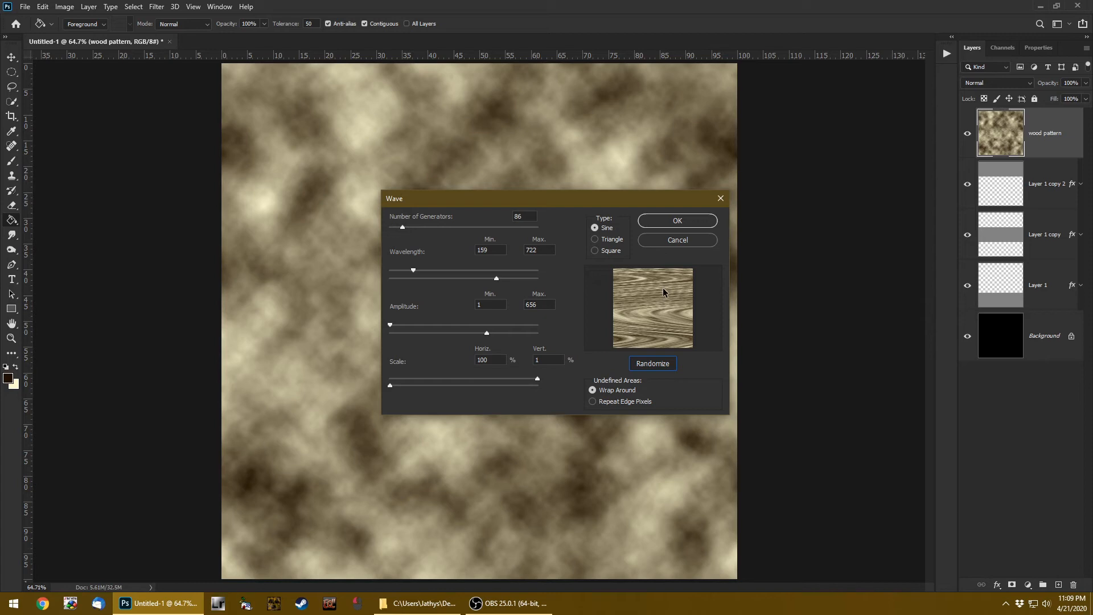
pyautogui.click(677, 222)
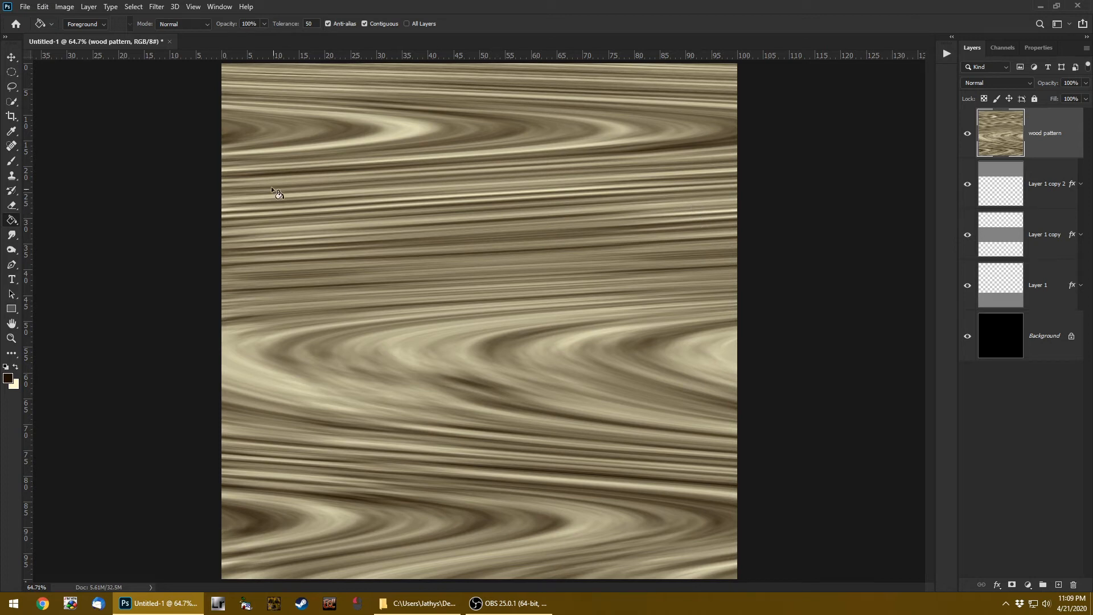
# Sharpen the wood grain with an Unsharp Mask of 85% amount, 3.2 pixels radius and threshold 5, comparing the preview before applying
pyautogui.click(154, 6)
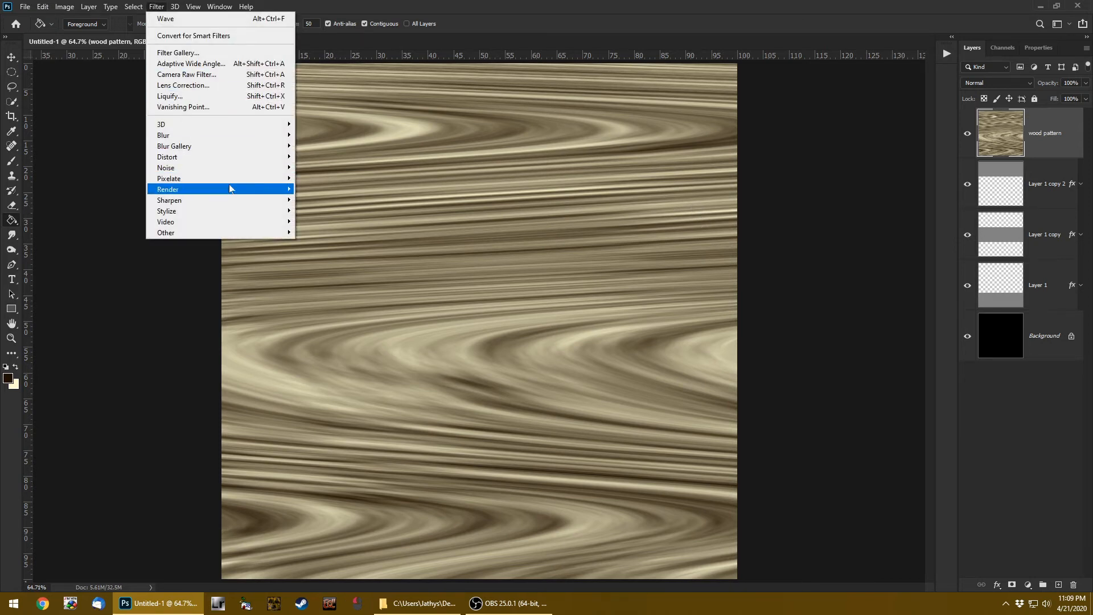
pyautogui.moveTo(241, 200)
pyautogui.click(327, 254)
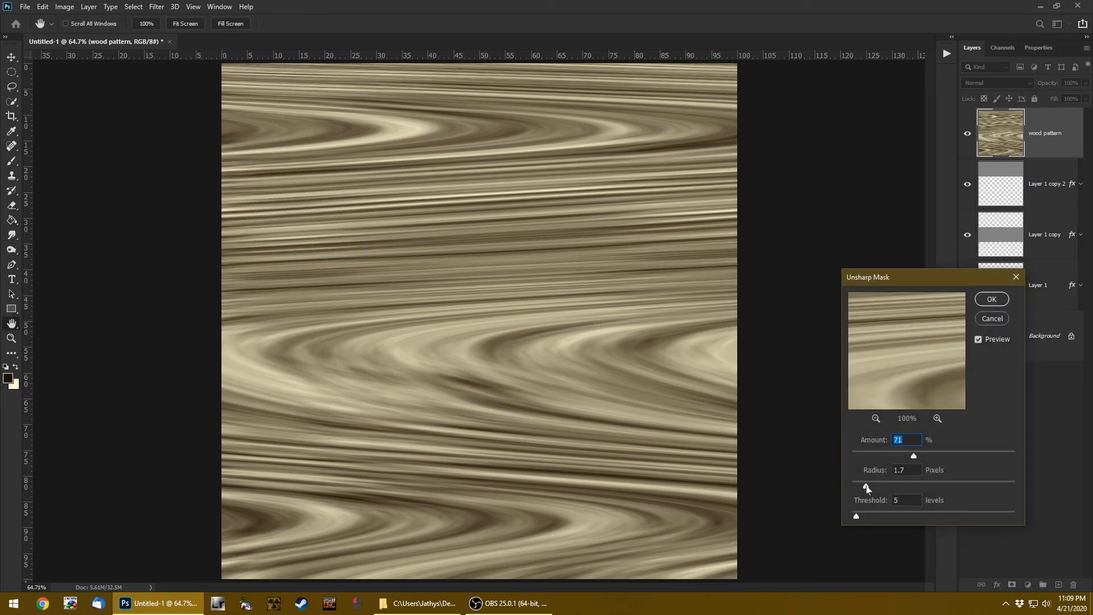
pyautogui.moveTo(870, 487); pyautogui.dragTo(880, 488)
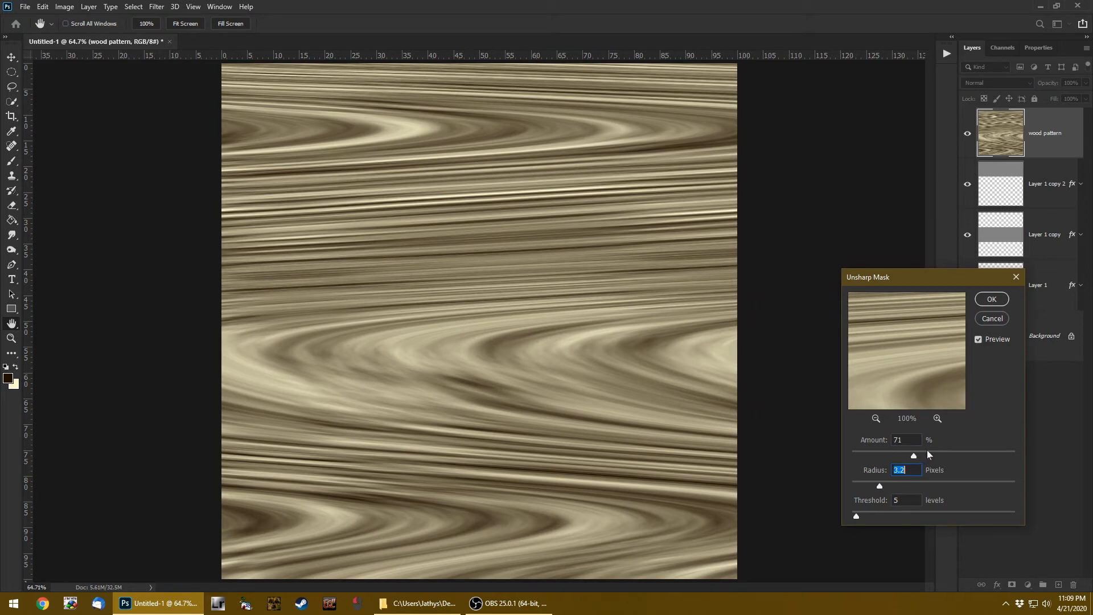
pyautogui.click(979, 340)
pyautogui.click(979, 340)
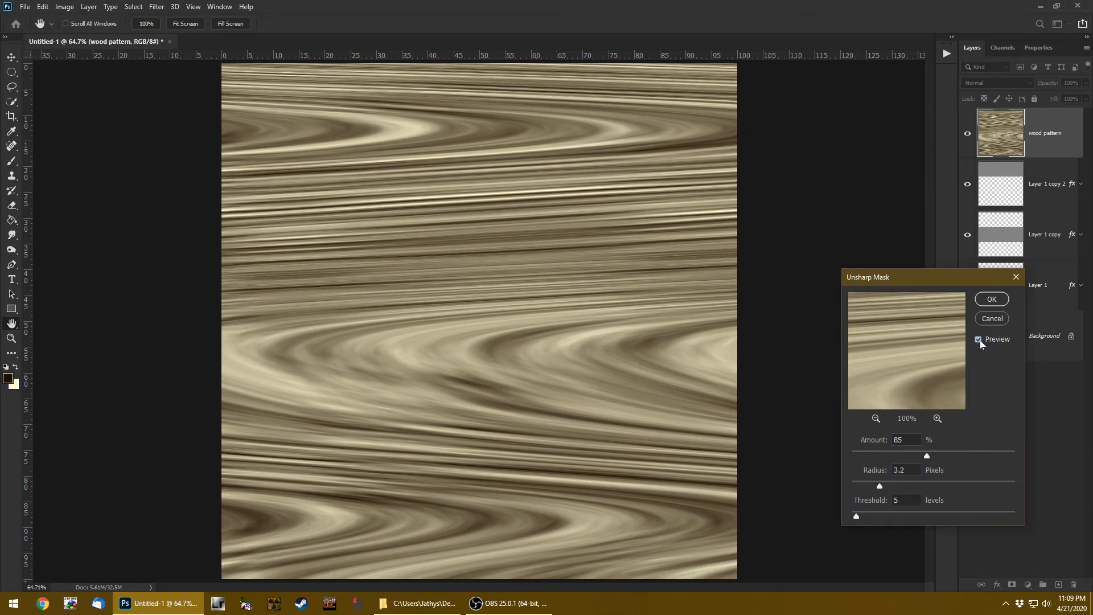
pyautogui.click(990, 300)
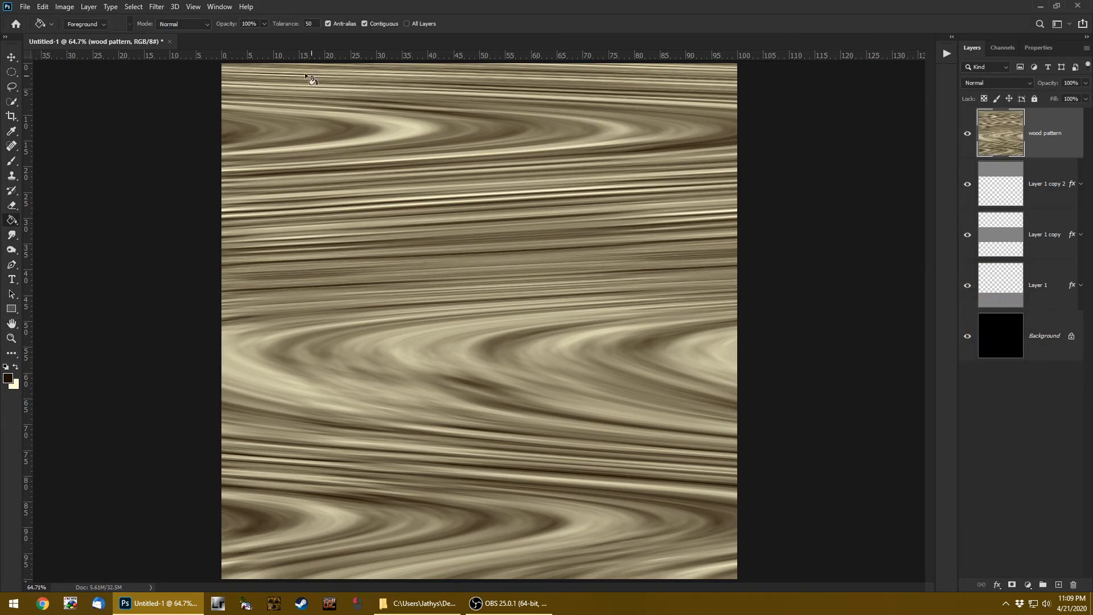
# Add a small amount of monochromatic Gaussian noise to the wood pattern layer, previewing it on the canvas before applying
pyautogui.click(157, 9)
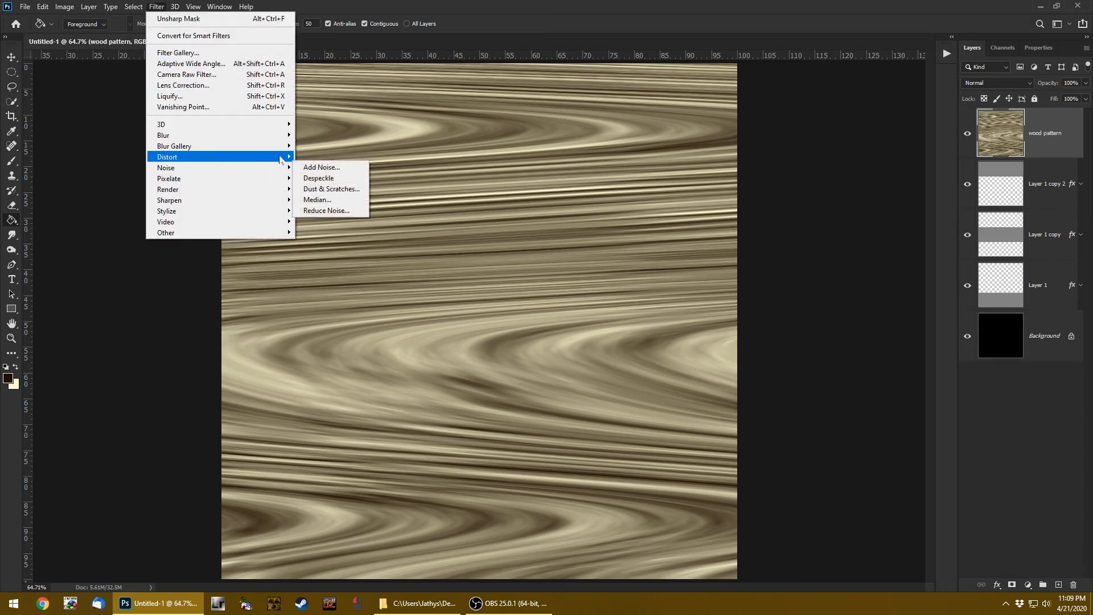
pyautogui.moveTo(257, 167)
pyautogui.click(310, 168)
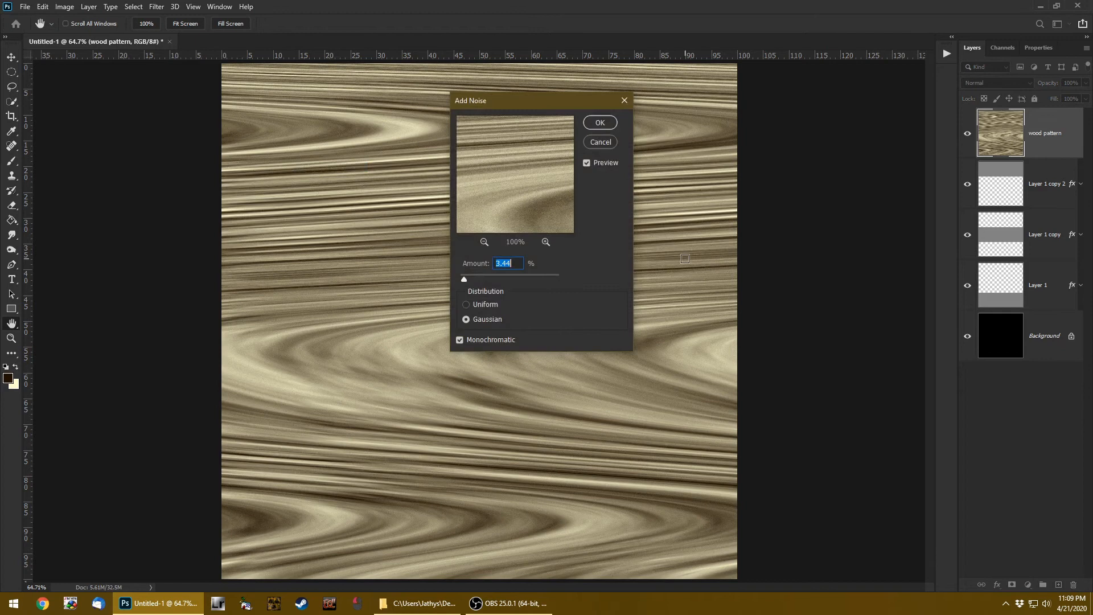
pyautogui.moveTo(554, 100); pyautogui.dragTo(821, 226)
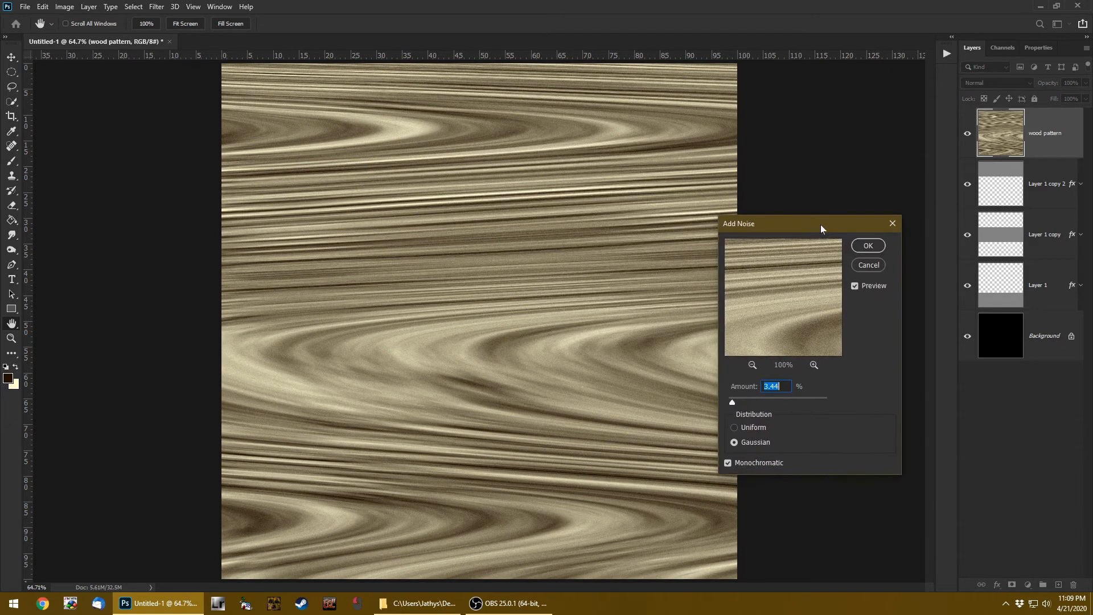
pyautogui.moveTo(734, 402); pyautogui.dragTo(732, 404)
pyautogui.click(869, 246)
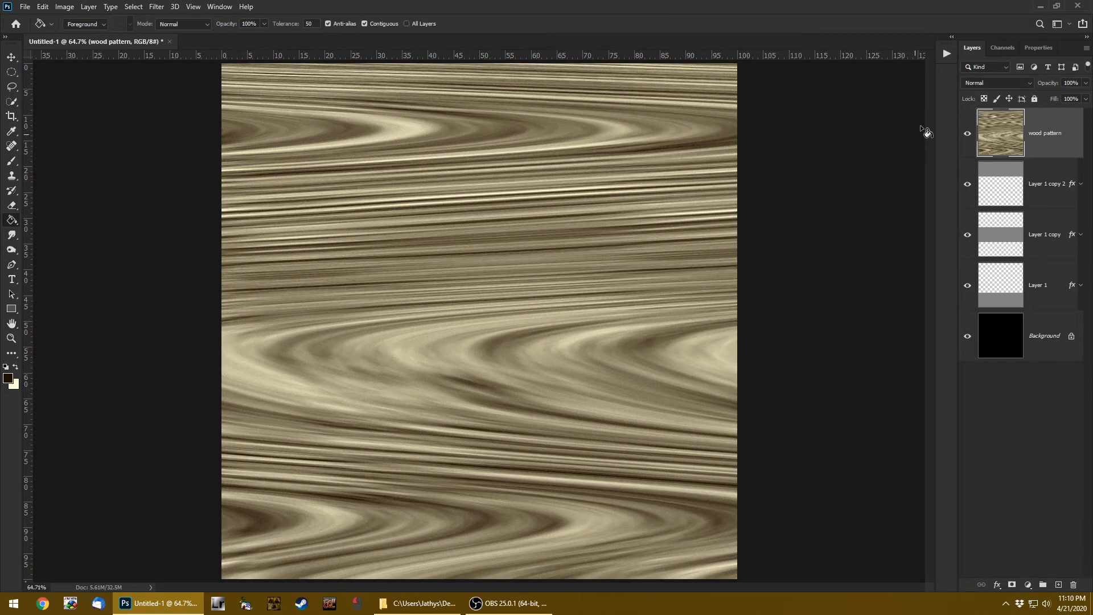
# Compare the image with the wood pattern layer hidden and shown, and set that layer's blending mode to Overlay
pyautogui.click(968, 137)
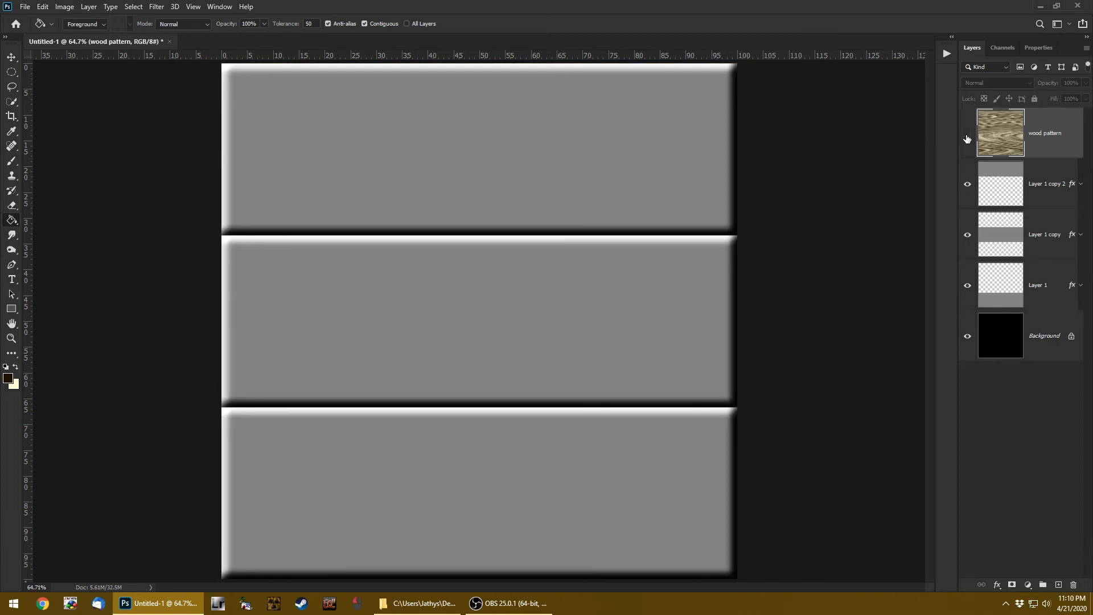
pyautogui.click(968, 136)
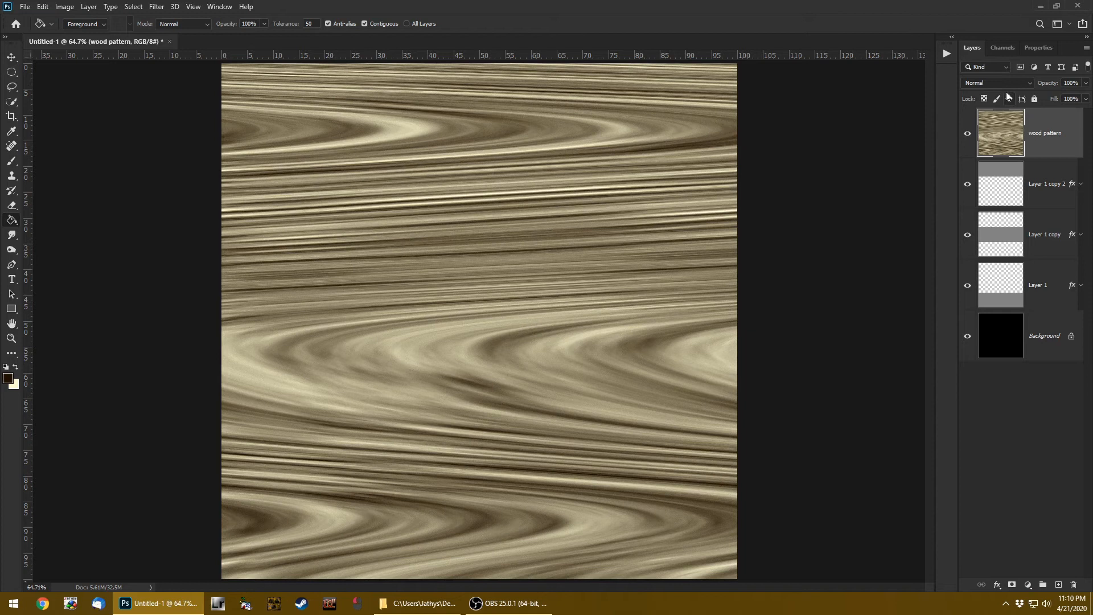
pyautogui.click(982, 85)
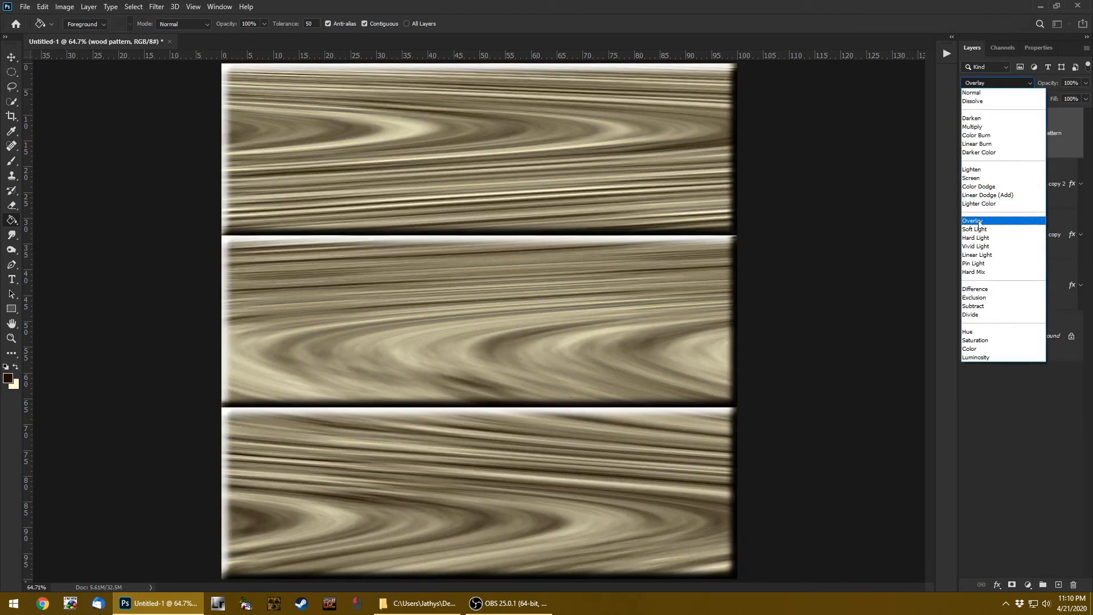
pyautogui.click(980, 221)
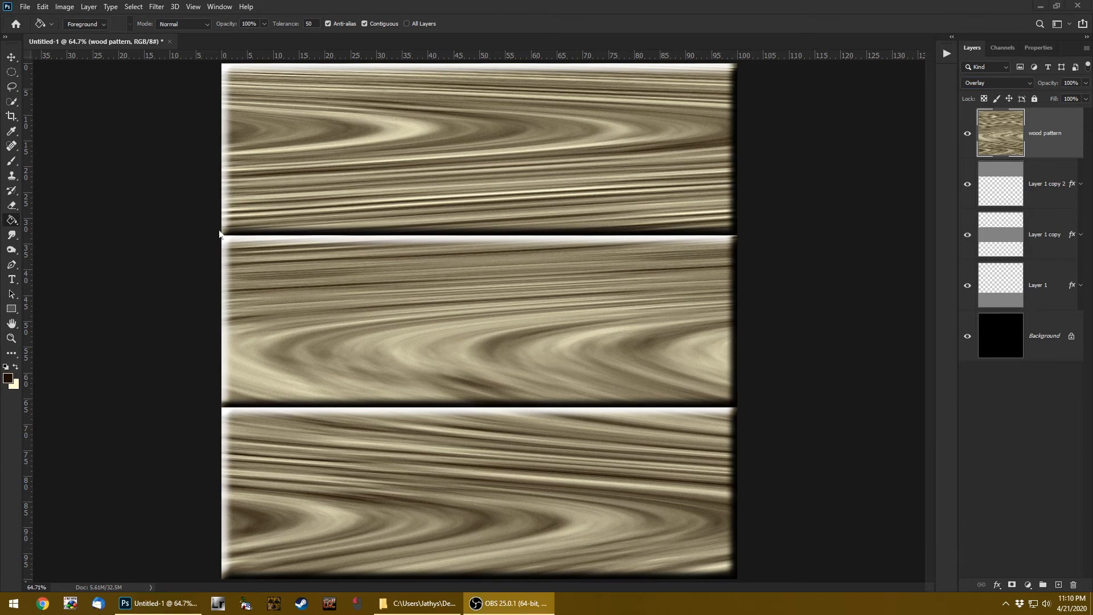
pyautogui.scroll(-3, 183, 238)
pyautogui.scroll(-1, 184, 238)
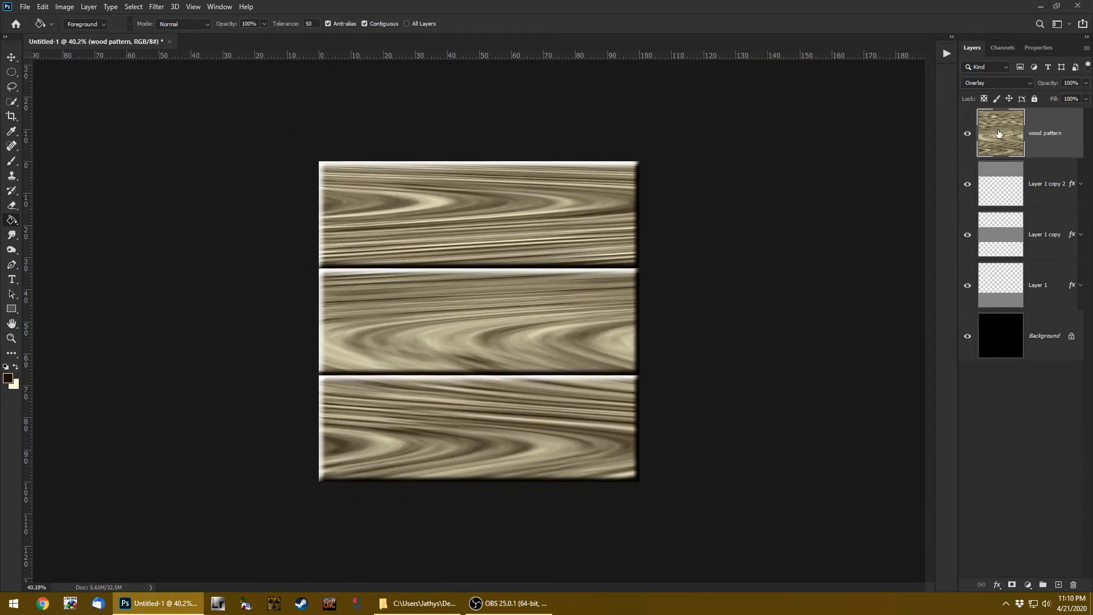
# Enlarge the wood pattern layer to about 121% width and 159% height, positioned to cover all three planks, and deselect it
pyautogui.click(11, 58)
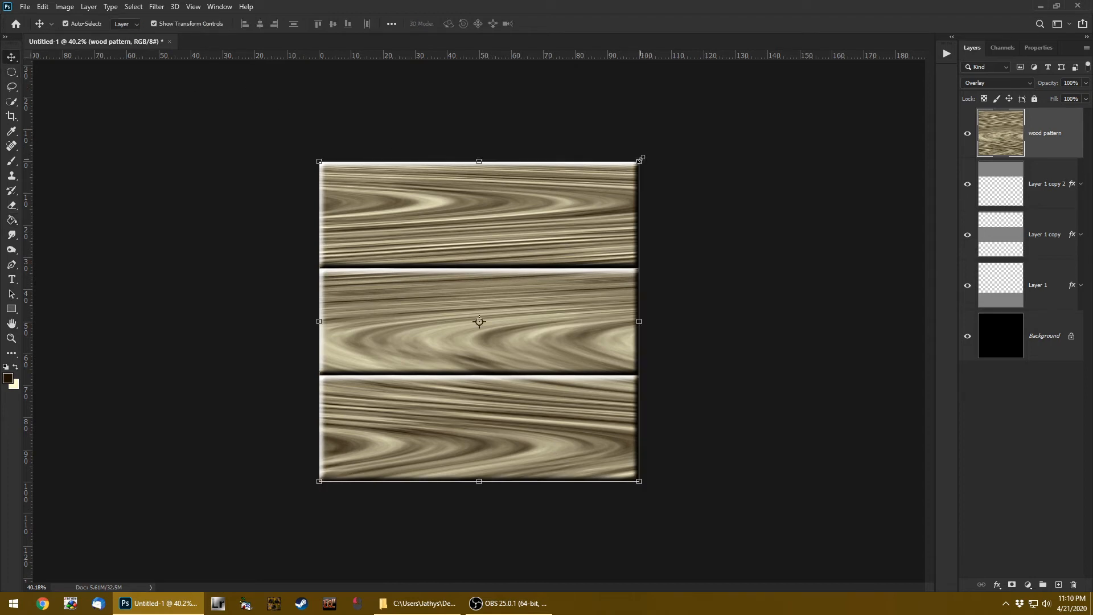
pyautogui.moveTo(640, 160); pyautogui.dragTo(827, 12)
pyautogui.moveTo(772, 221); pyautogui.dragTo(778, 371)
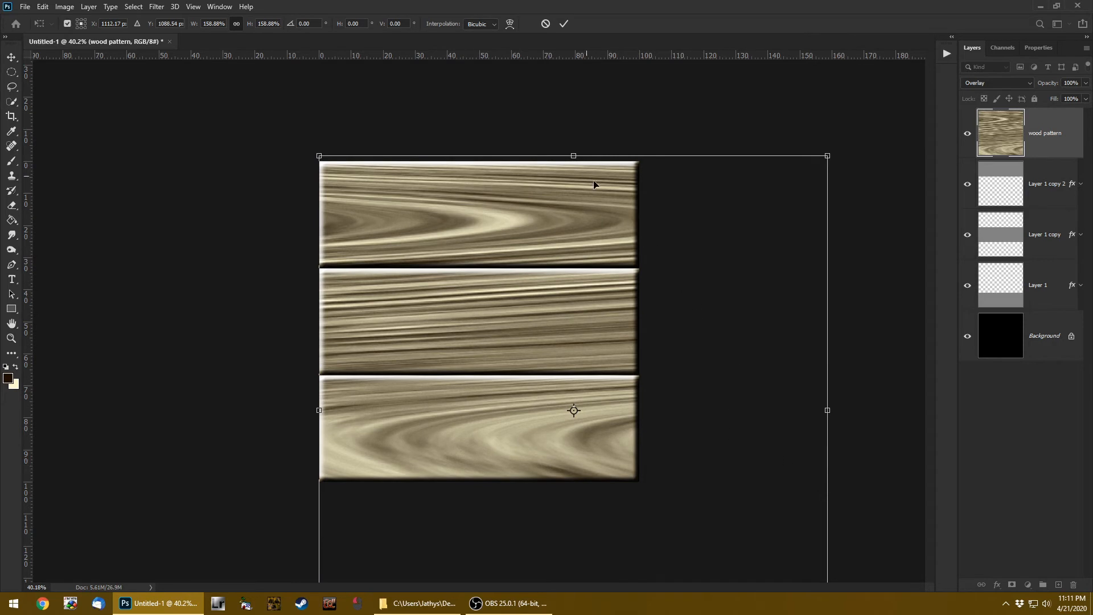
pyautogui.moveTo(828, 410); pyautogui.dragTo(707, 410)
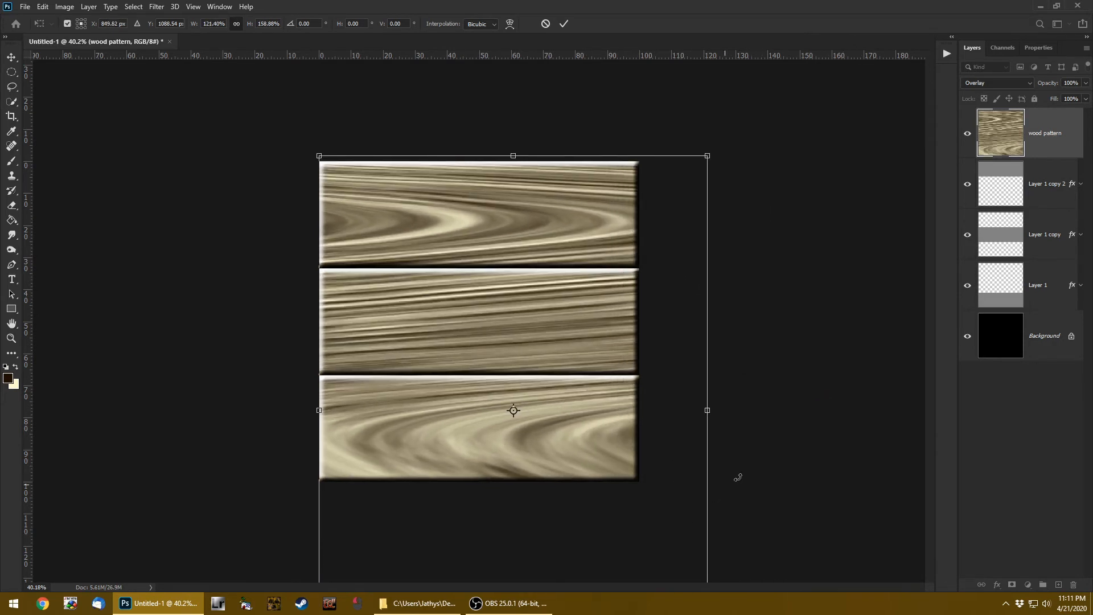
pyautogui.click(564, 24)
pyautogui.click(820, 369)
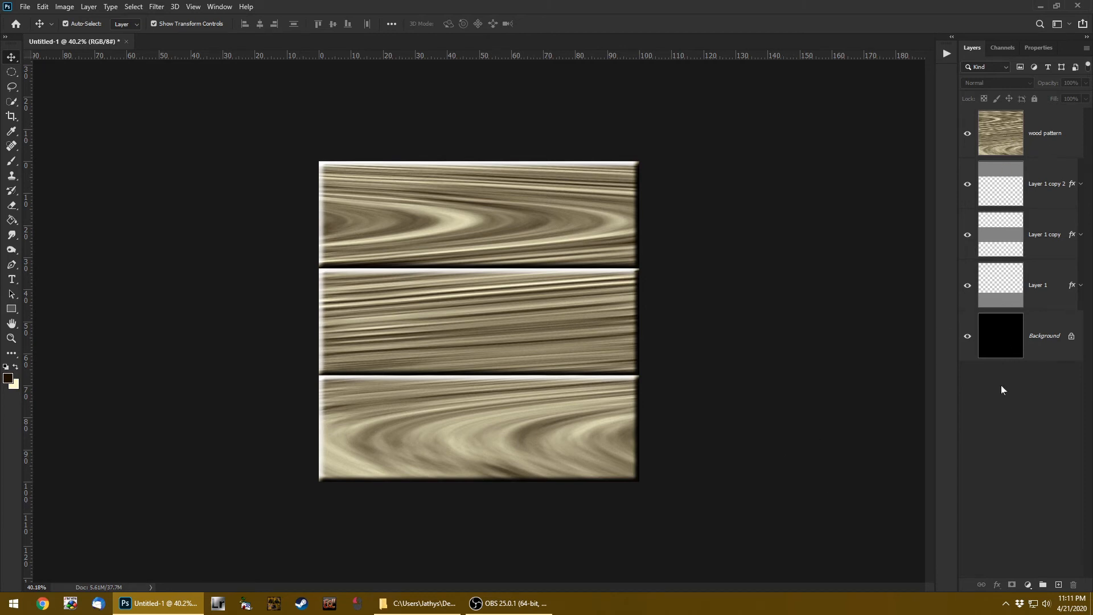
# Add a Hue/Saturation adjustment layer above the wood pattern and colorize it with hue 30, saturation 16 and lightness -17
pyautogui.click(1026, 587)
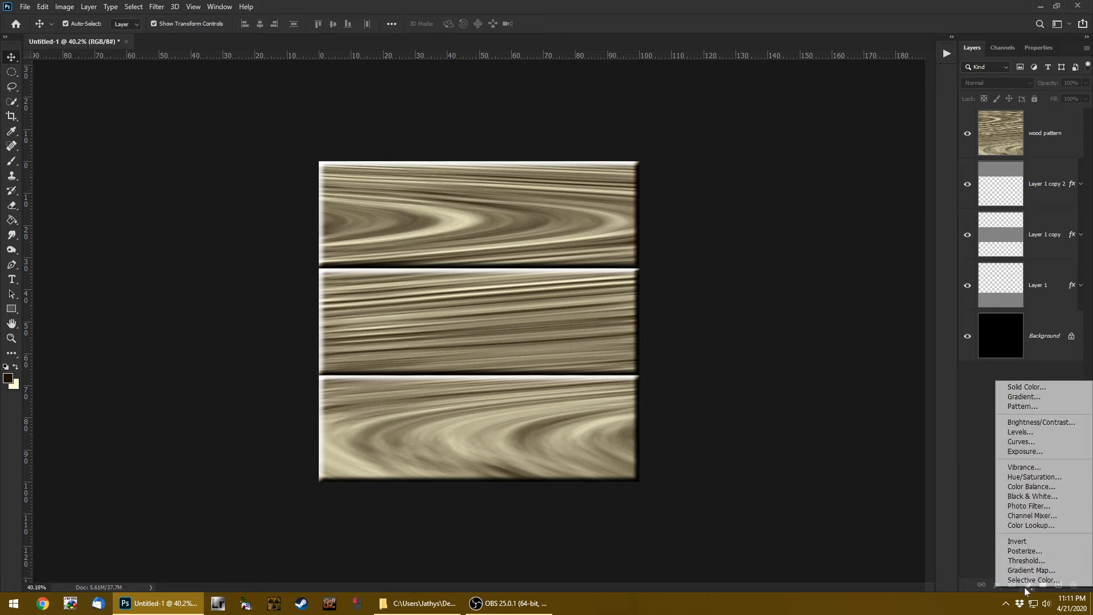
pyautogui.click(1038, 479)
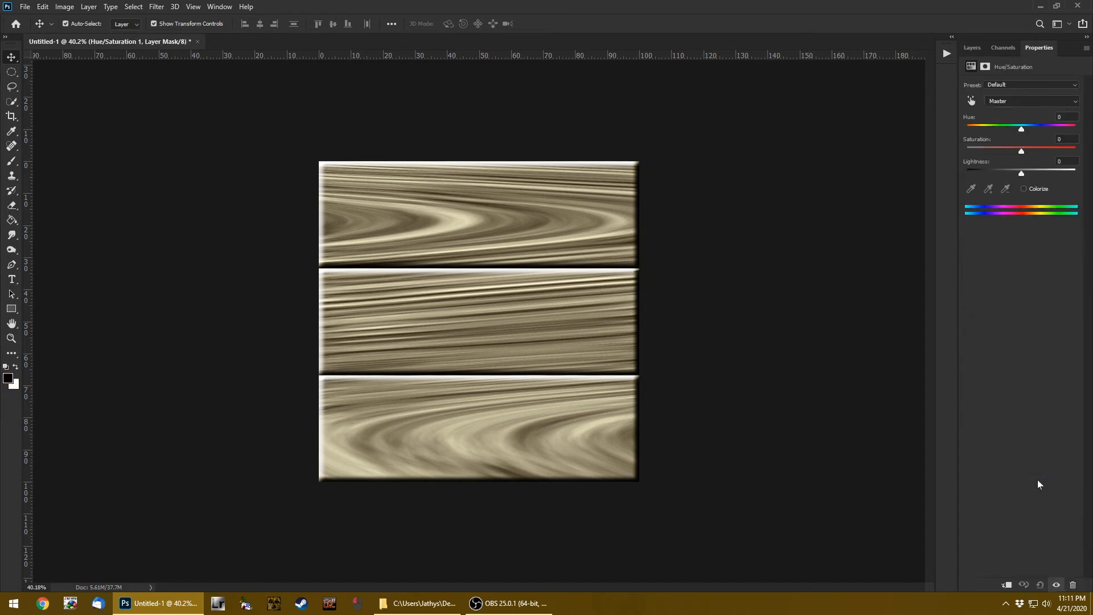
pyautogui.moveTo(1023, 152); pyautogui.dragTo(1013, 174)
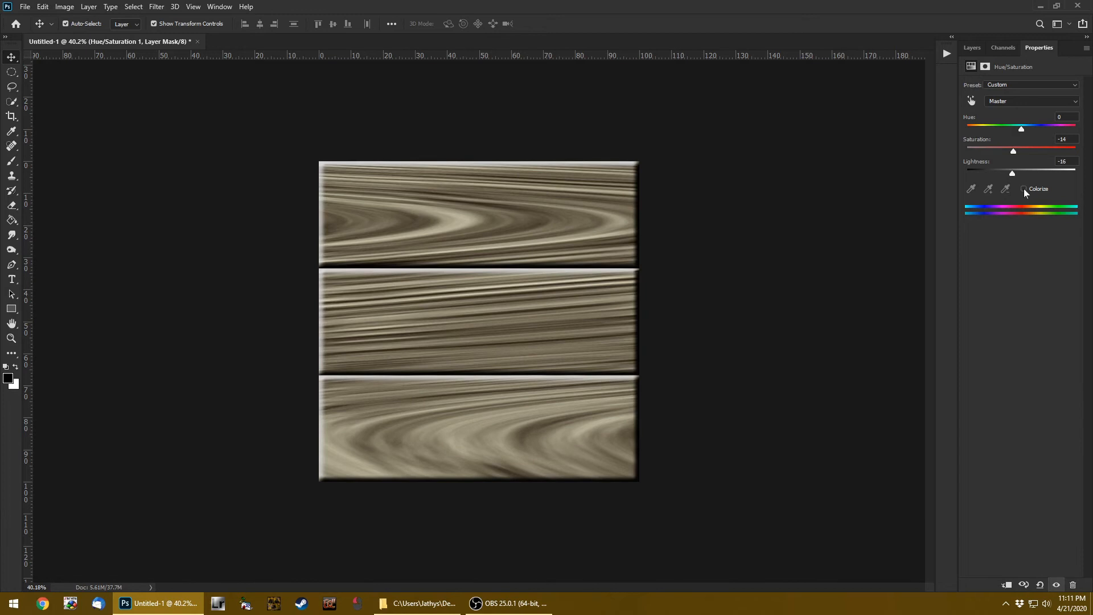
pyautogui.click(1023, 189)
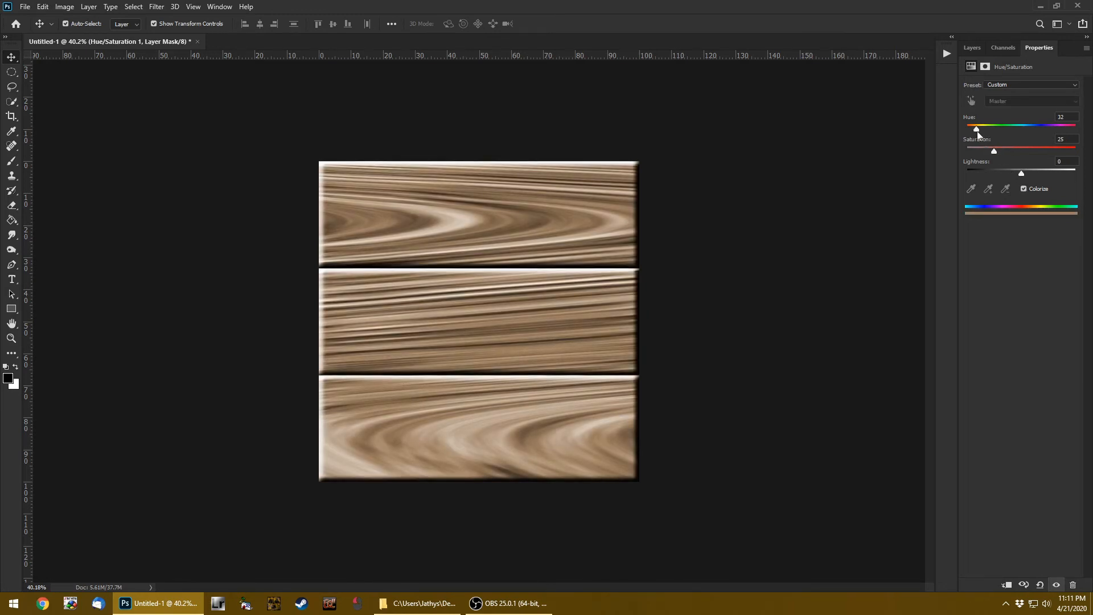
pyautogui.moveTo(976, 130); pyautogui.dragTo(992, 154)
pyautogui.moveTo(1020, 175); pyautogui.dragTo(1012, 175)
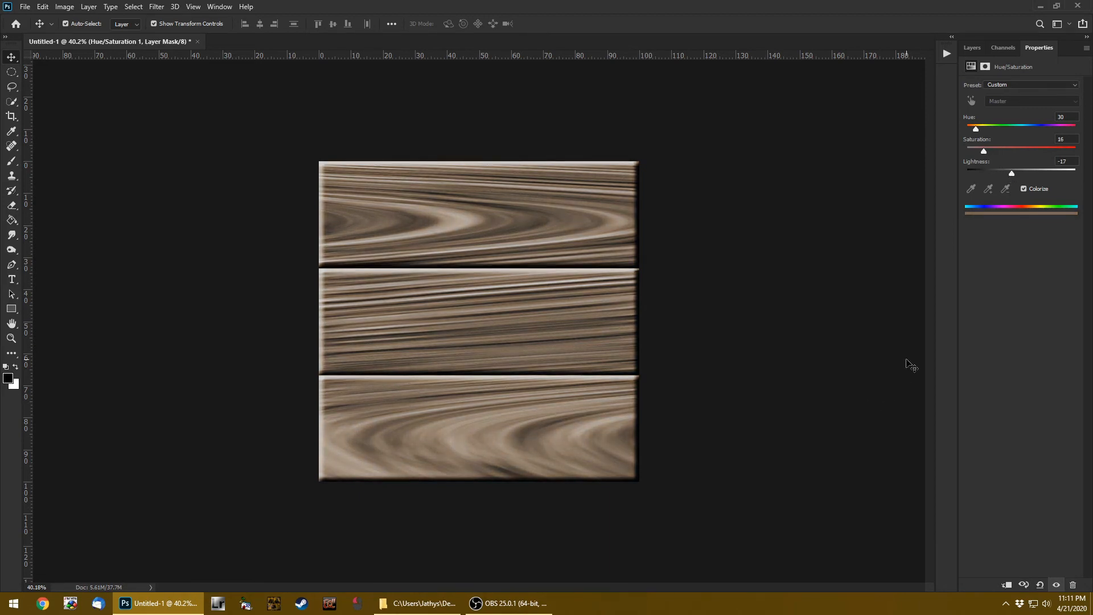
# Compare the planks with the Hue/Saturation adjustment layer hidden and shown
pyautogui.click(972, 48)
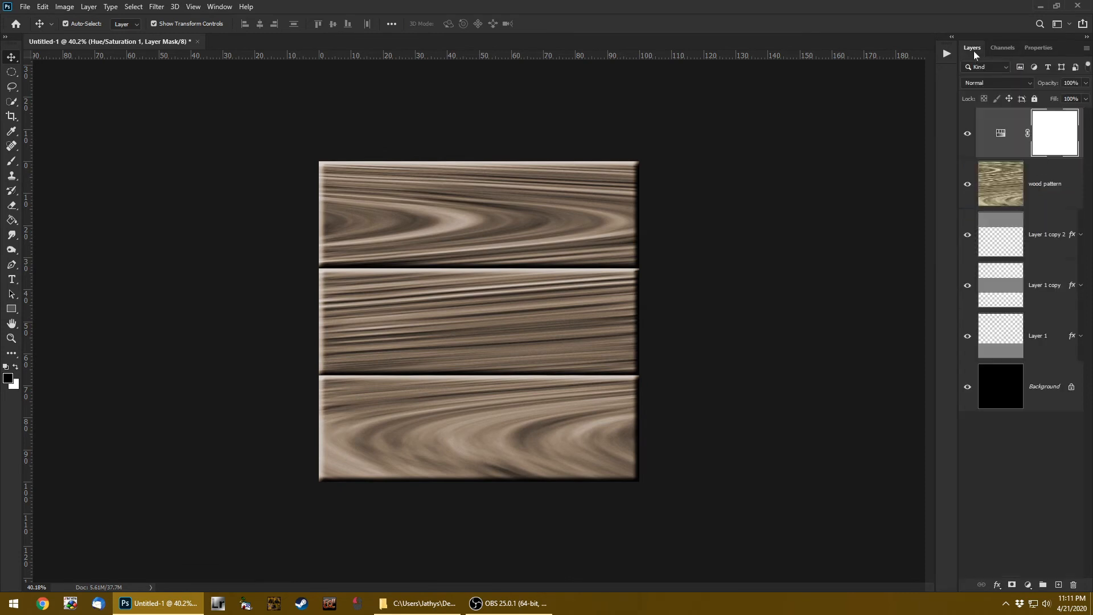
pyautogui.click(968, 135)
pyautogui.click(967, 136)
pyautogui.click(999, 227)
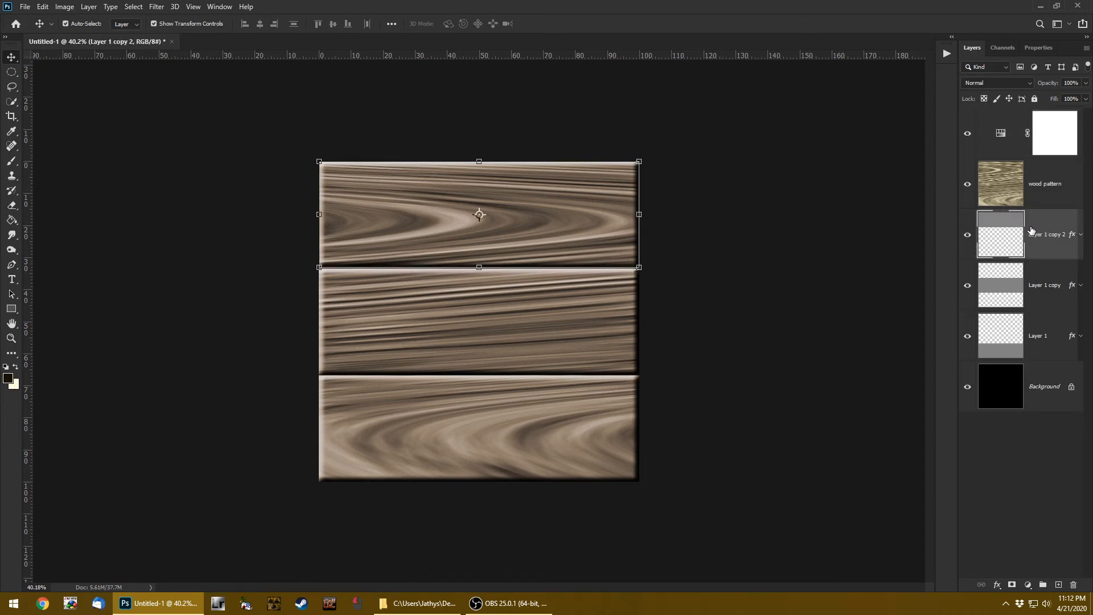
pyautogui.moveTo(551, 222)
pyautogui.mouseDown()
pyautogui.moveTo(592, 238)
pyautogui.moveTo(587, 274)
pyautogui.moveTo(542, 255)
pyautogui.moveTo(576, 224)
pyautogui.moveTo(676, 245)
pyautogui.moveTo(655, 295)
pyautogui.moveTo(582, 298)
pyautogui.moveTo(569, 238)
pyautogui.moveTo(606, 239)
pyautogui.moveTo(628, 297)
pyautogui.moveTo(586, 266)
pyautogui.moveTo(558, 217)
pyautogui.mouseUp()
pyautogui.click(761, 299)
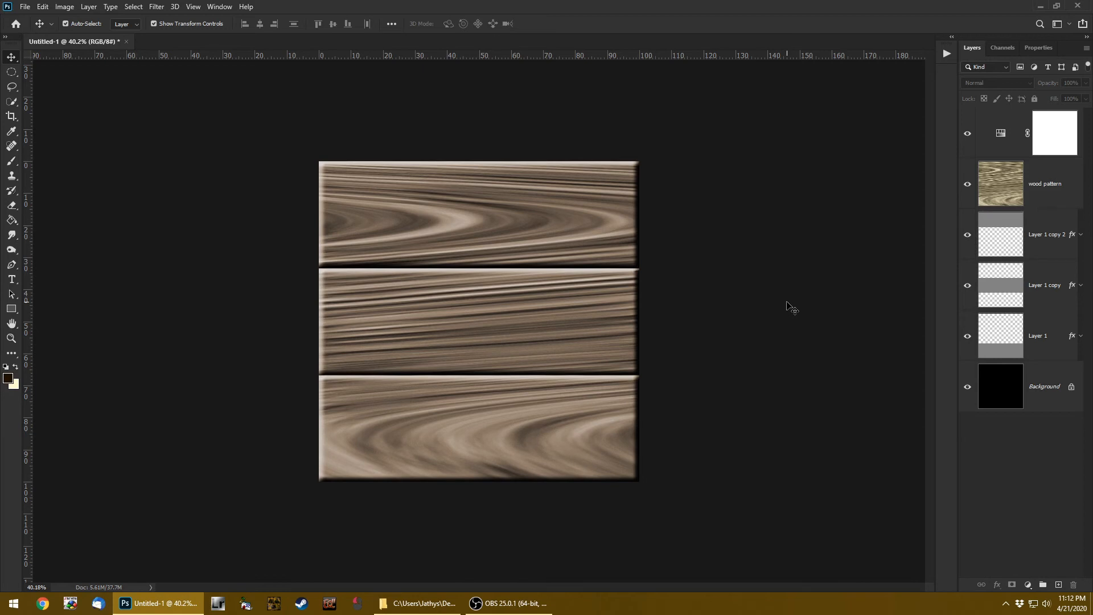
# Hide the wood pattern layer and the upper and middle plank layers, leaving only the lowest plank displayed
pyautogui.click(967, 185)
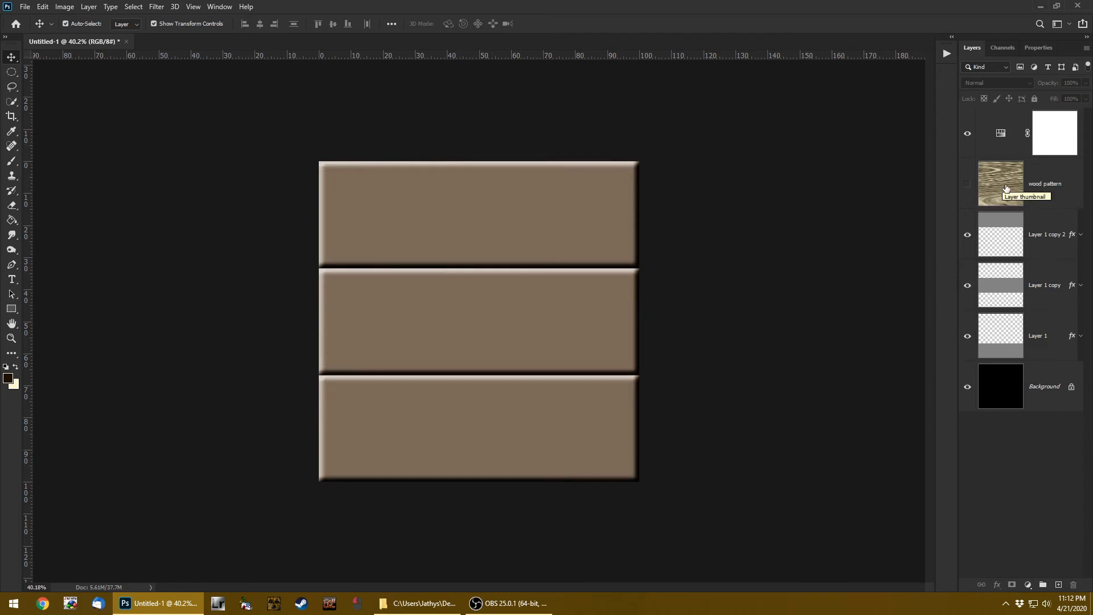
pyautogui.click(968, 235)
pyautogui.click(968, 288)
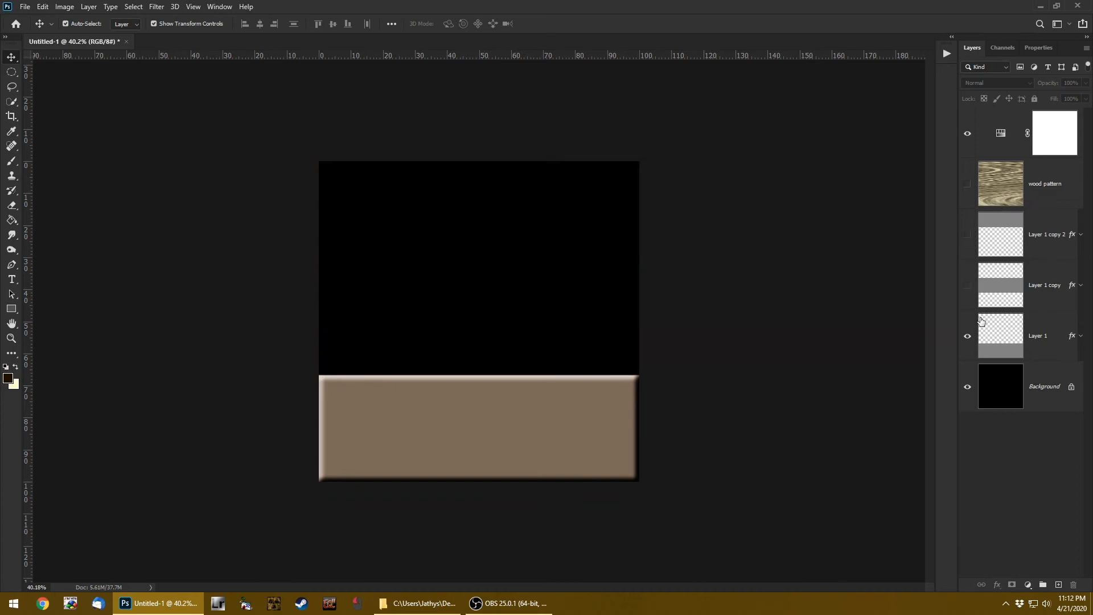
# Apply the wood pattern layer's image to the lowest plank, Layer 1, with Normal blending, 100% opacity and preserved transparency
pyautogui.click(1002, 354)
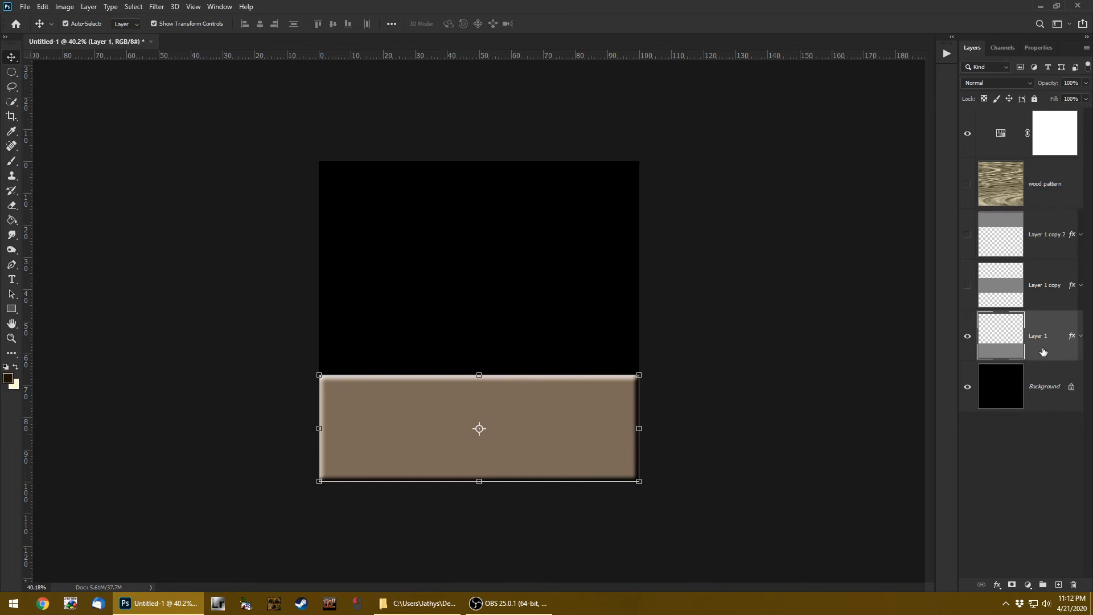
pyautogui.click(64, 7)
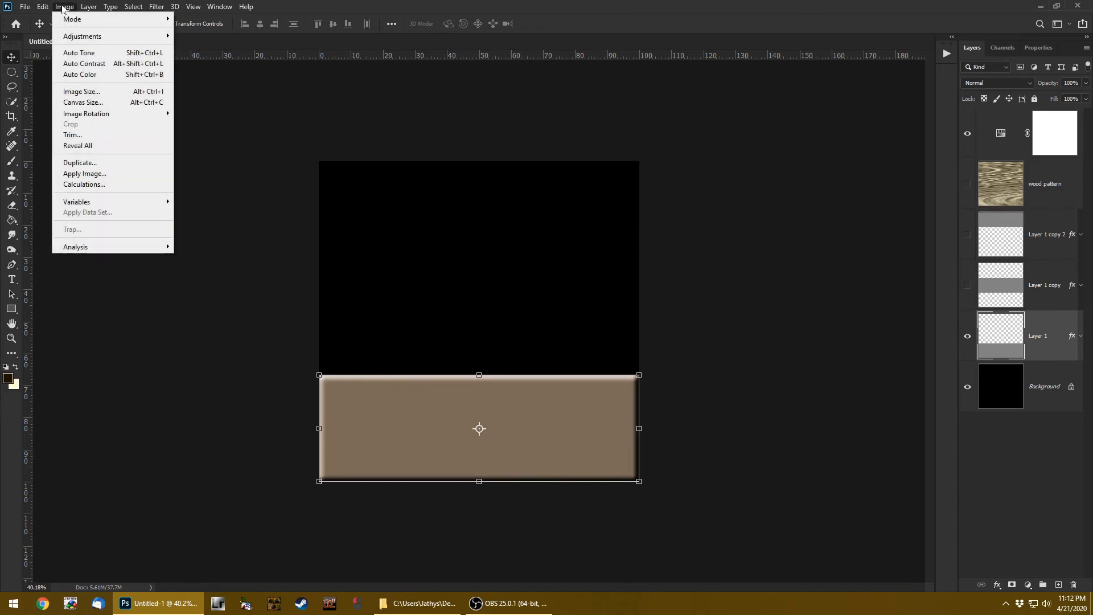
pyautogui.click(89, 174)
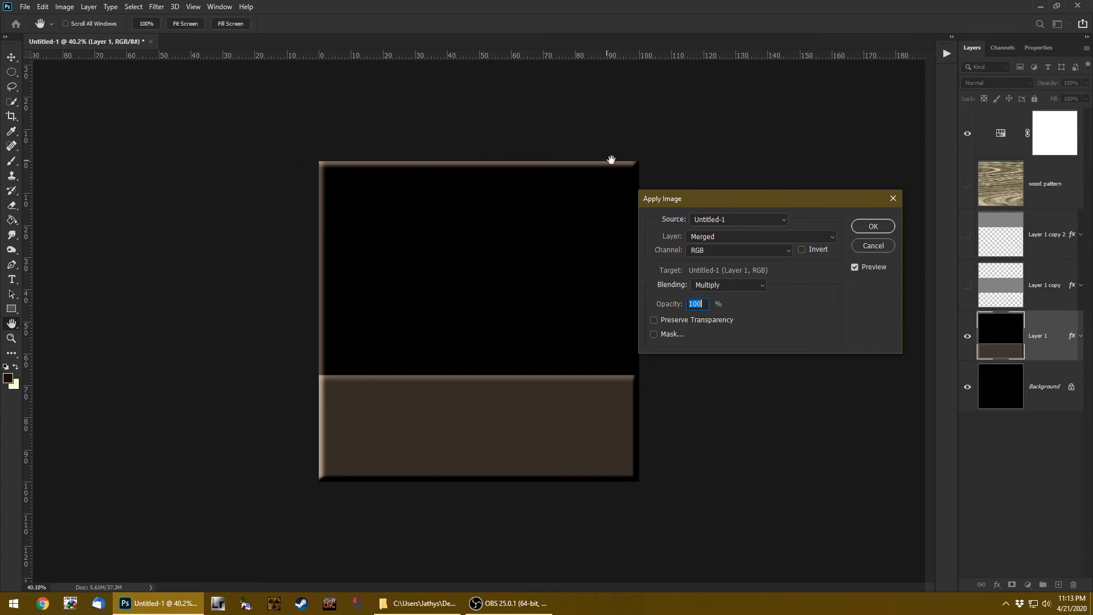
pyautogui.click(654, 321)
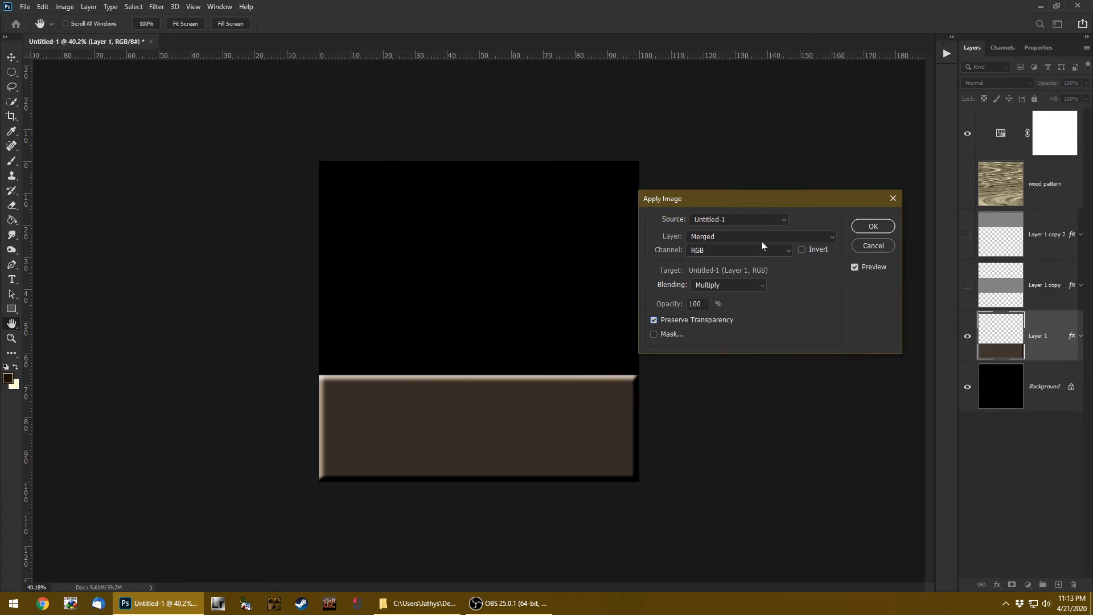
pyautogui.click(712, 236)
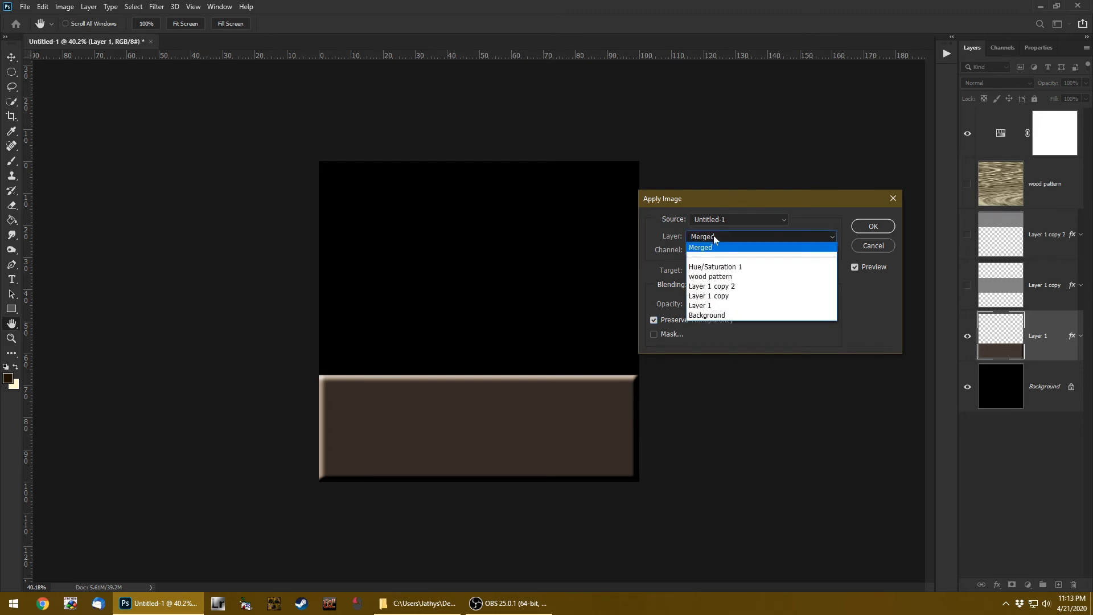
pyautogui.click(715, 277)
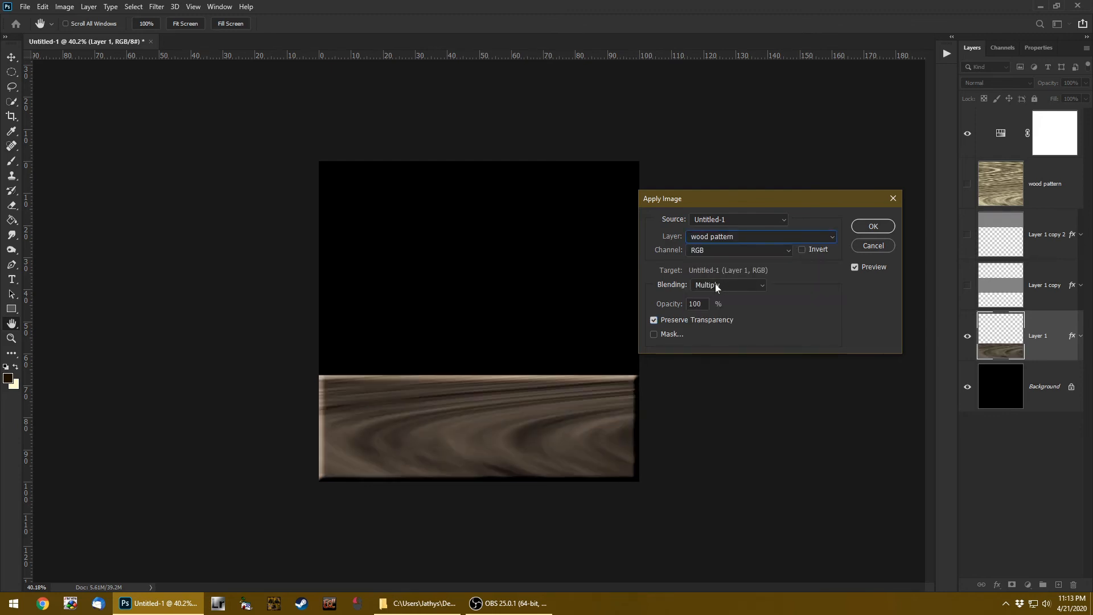
pyautogui.click(715, 283)
pyautogui.click(714, 297)
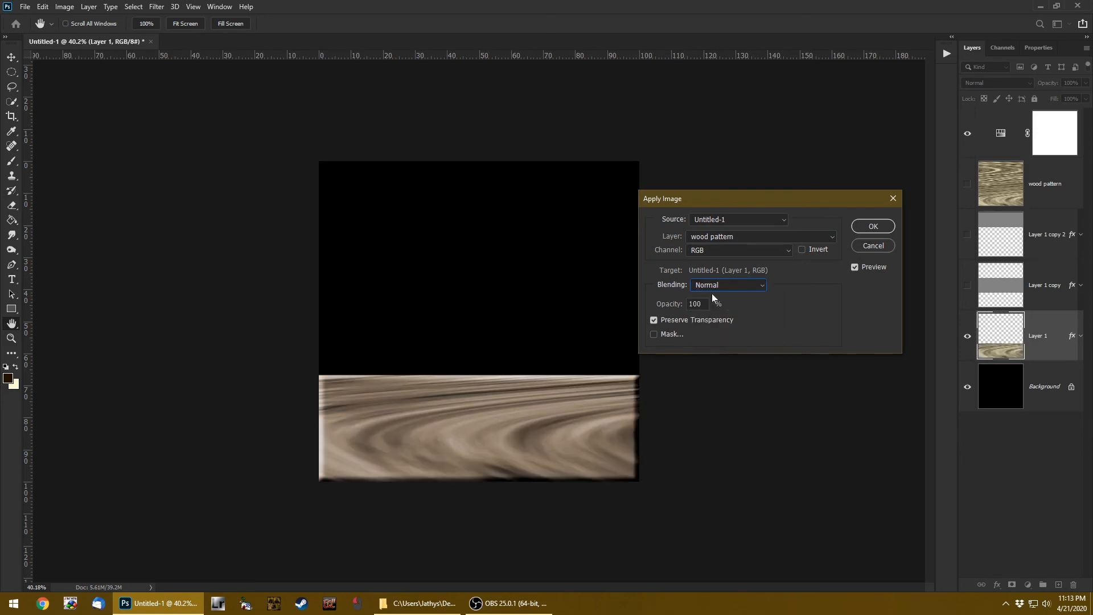
pyautogui.click(885, 228)
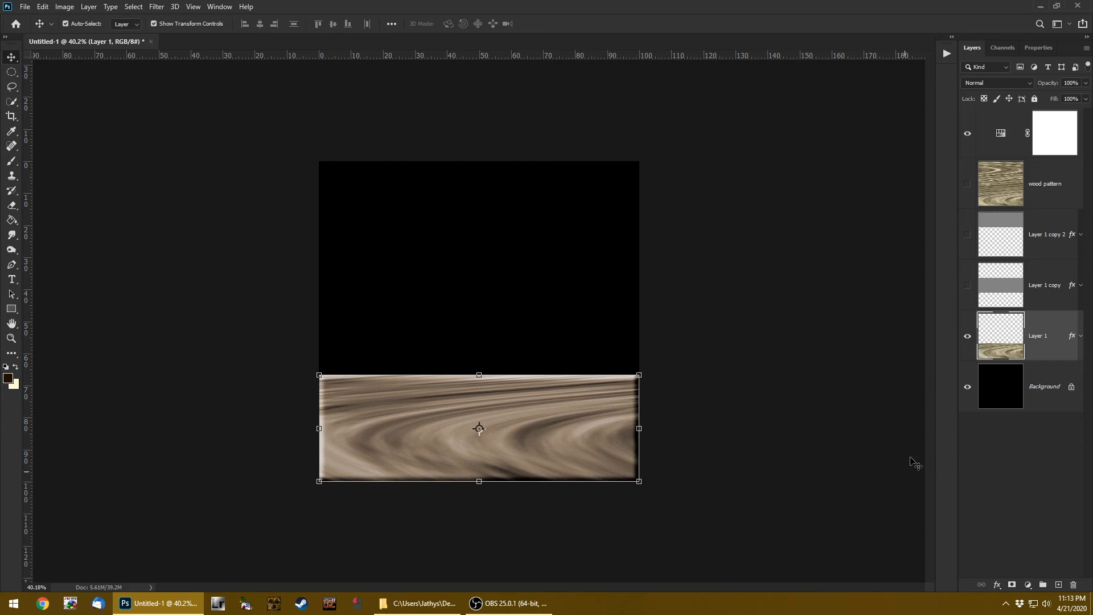
# Show the middle plank, Layer 1 copy, and apply the wood pattern layer's image to it with Normal blending, 100% opacity and preserved transparency
pyautogui.click(967, 287)
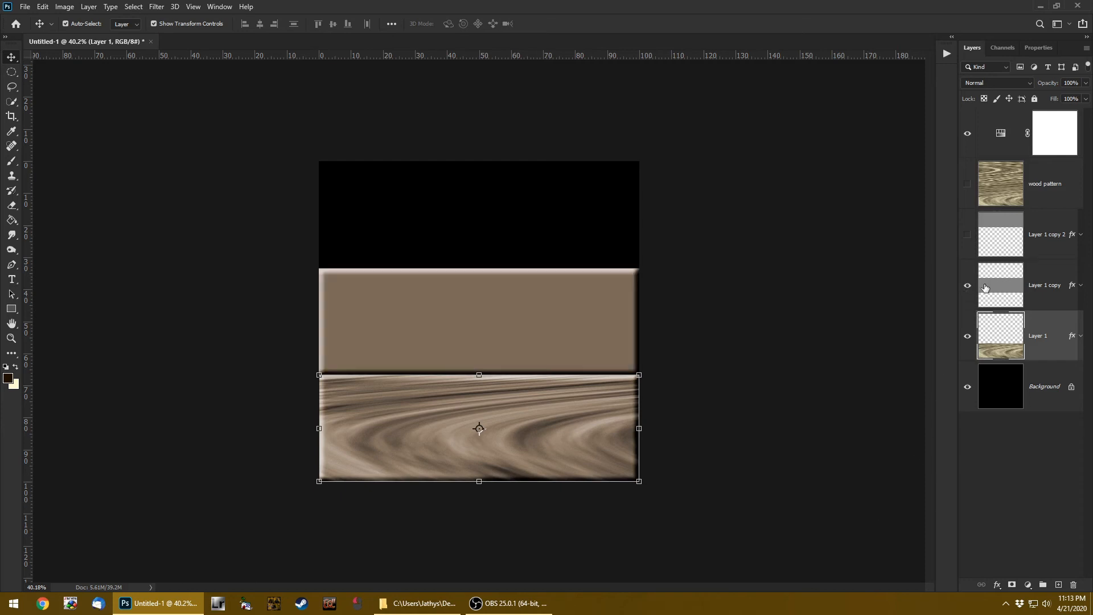
pyautogui.click(1042, 290)
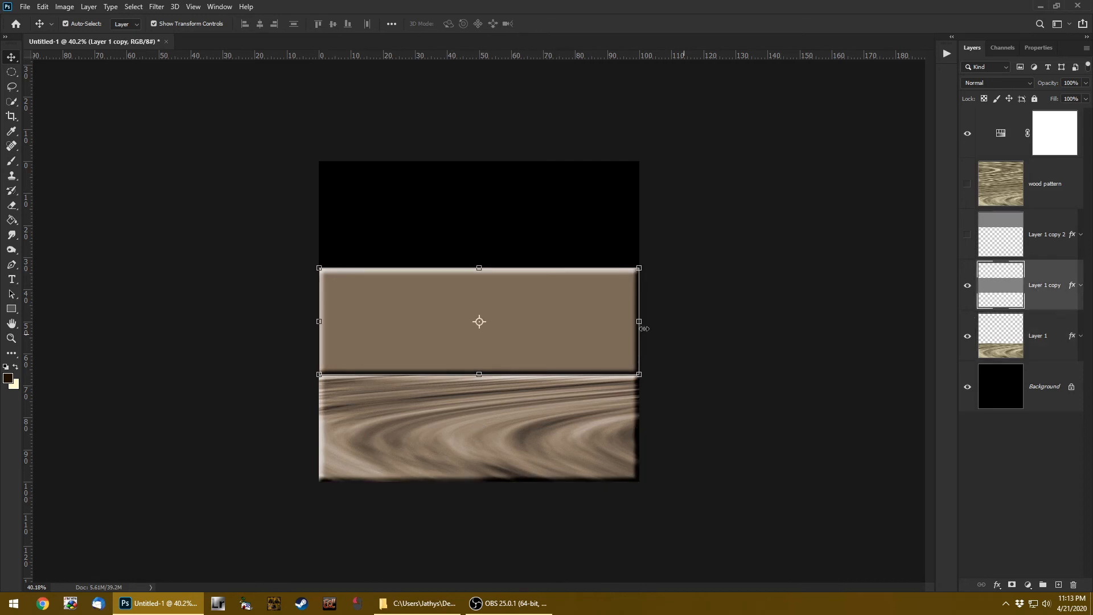
pyautogui.click(77, 9)
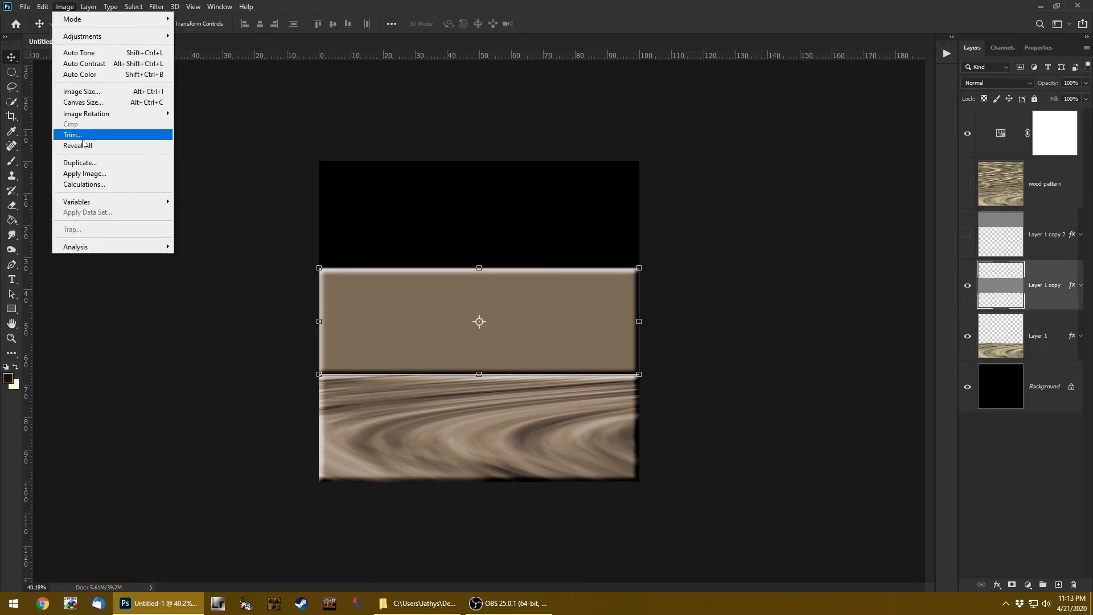
pyautogui.click(94, 174)
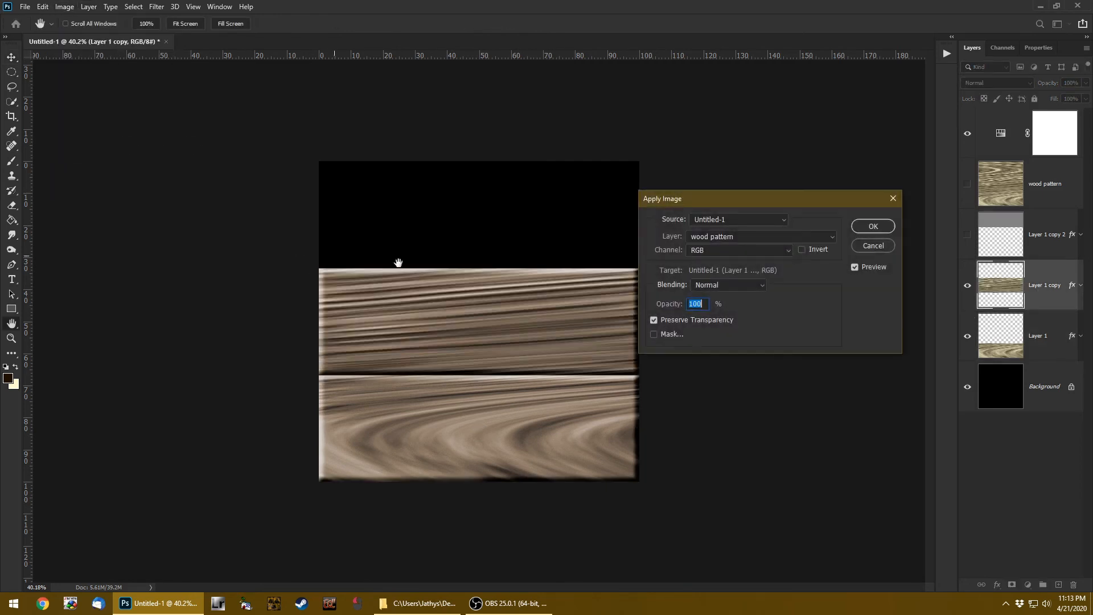
pyautogui.click(865, 228)
# Show the upper plank, Layer 1 copy 2, and apply the wood pattern layer's image to it
pyautogui.click(968, 235)
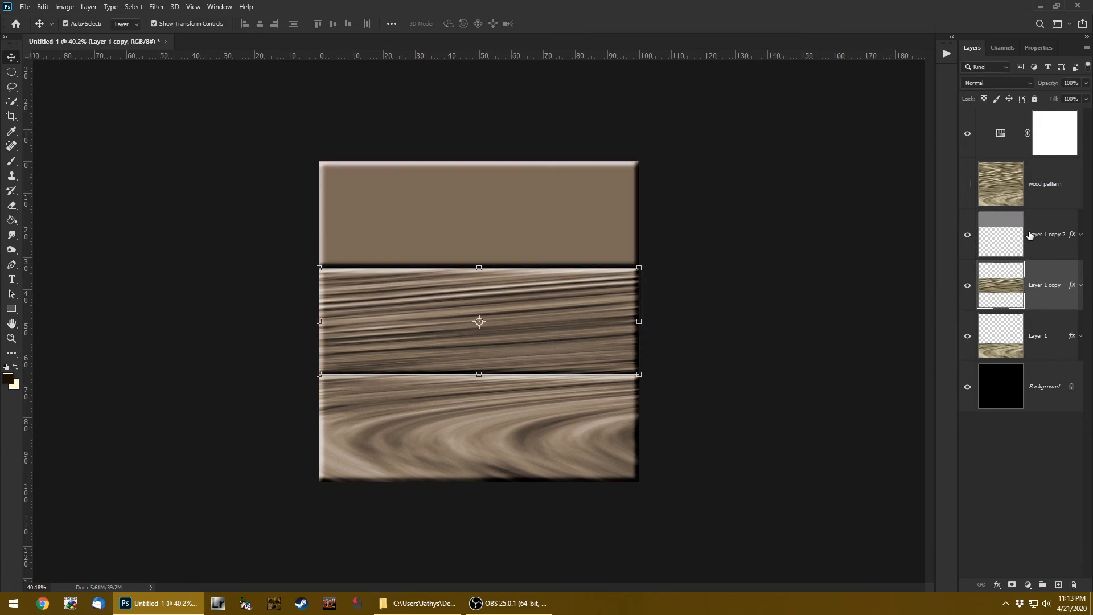
pyautogui.click(1029, 237)
pyautogui.click(71, 8)
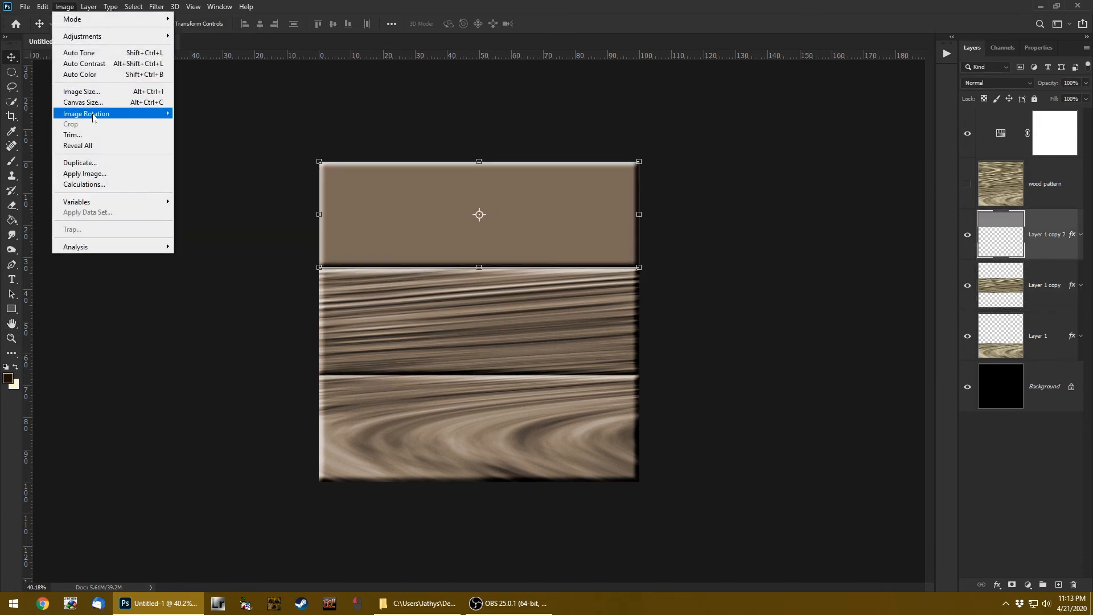
pyautogui.click(91, 174)
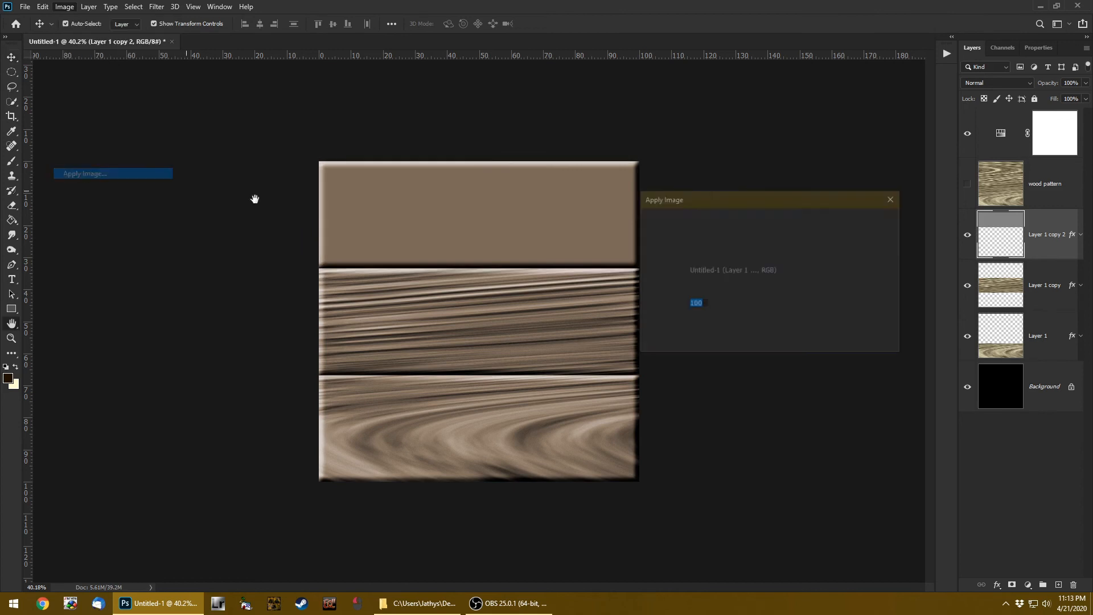
pyautogui.click(873, 226)
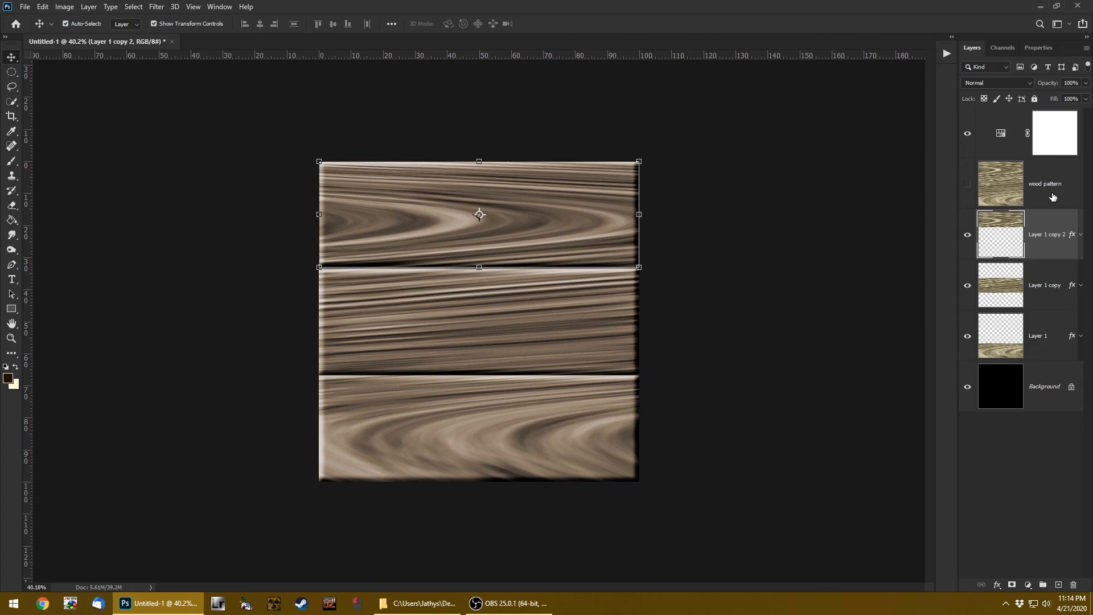
# Perspective-warp the upper plank with a quad fitted around it, shifting its two lower corners slightly to make the lower edge uneven
pyautogui.moveTo(556, 192); pyautogui.dragTo(490, 192)
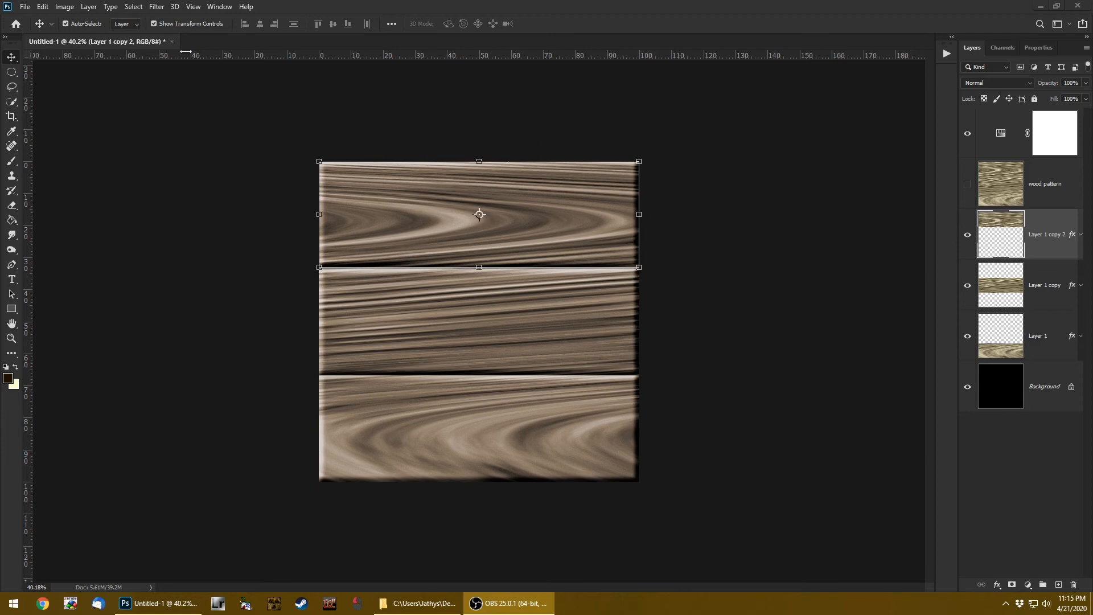
pyautogui.click(45, 7)
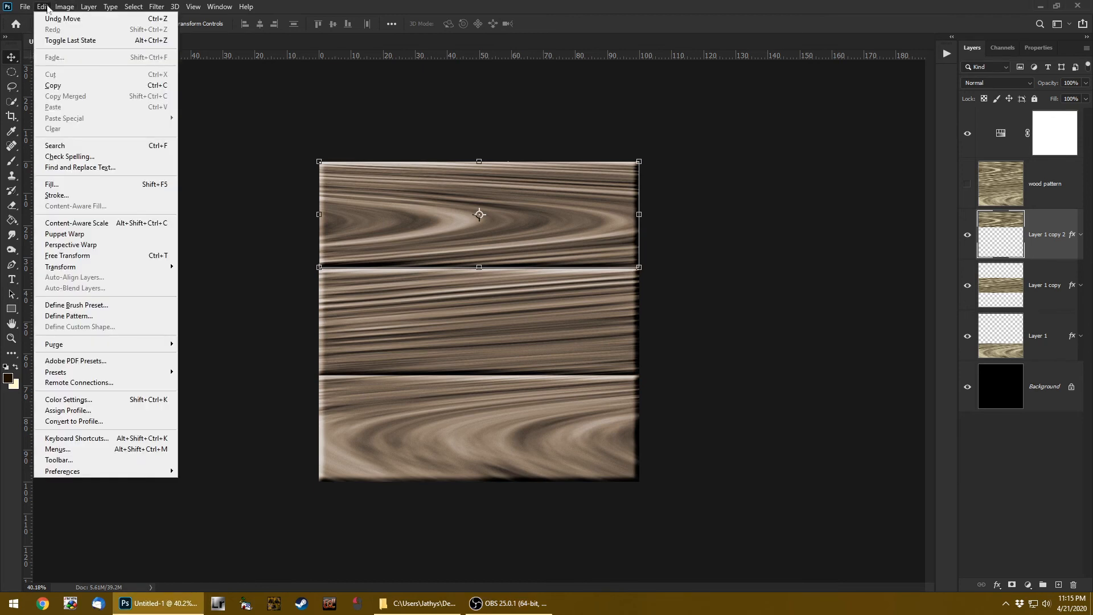
pyautogui.click(70, 245)
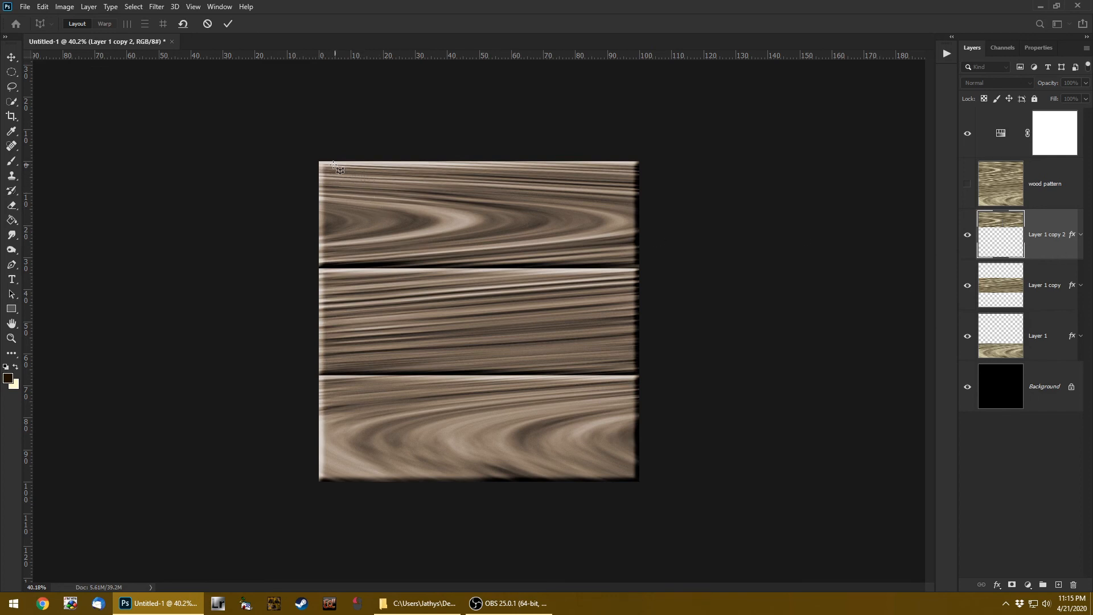
pyautogui.moveTo(319, 160); pyautogui.dragTo(637, 265)
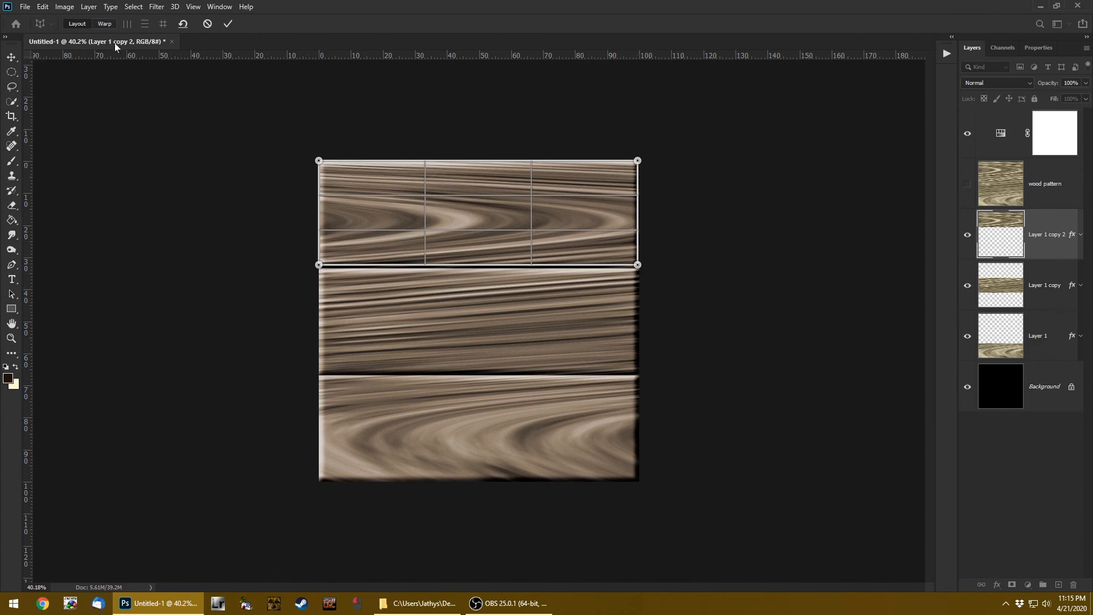
pyautogui.click(102, 23)
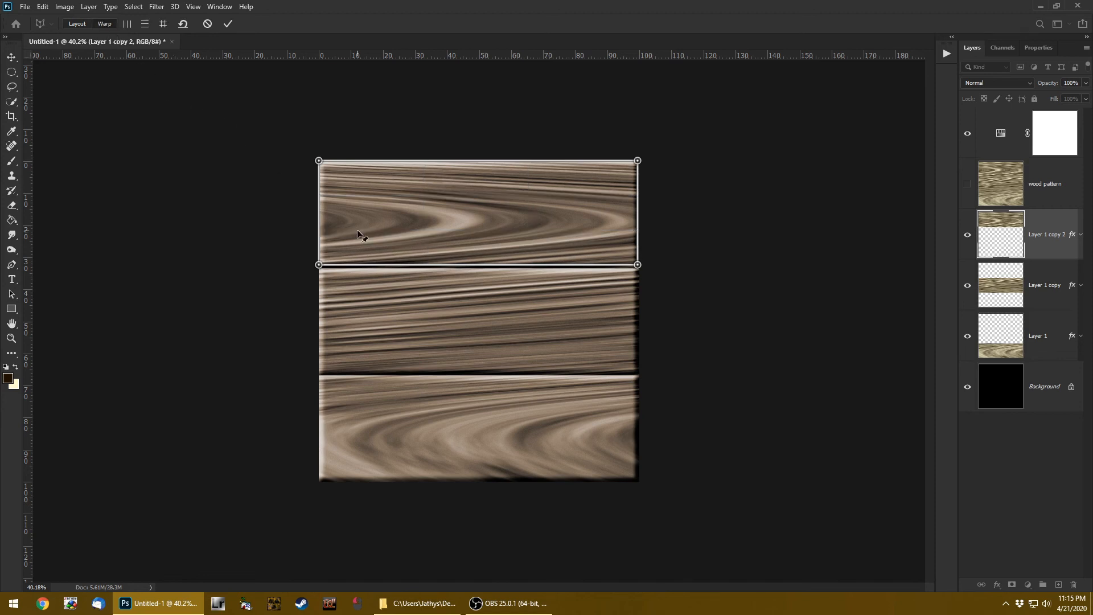
pyautogui.moveTo(319, 265); pyautogui.dragTo(322, 268)
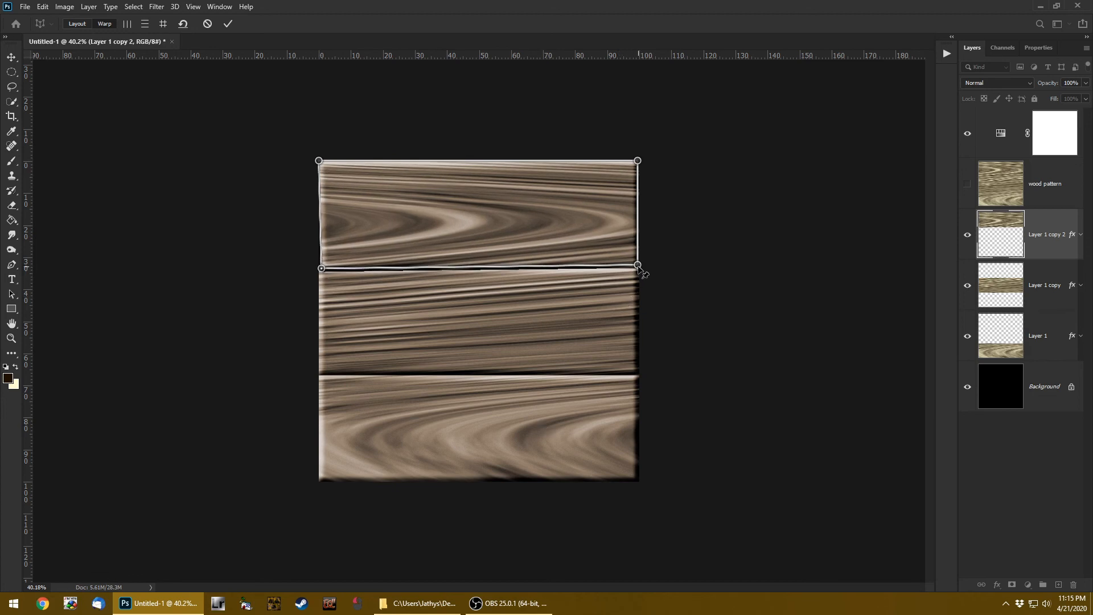
pyautogui.moveTo(638, 265); pyautogui.dragTo(640, 264)
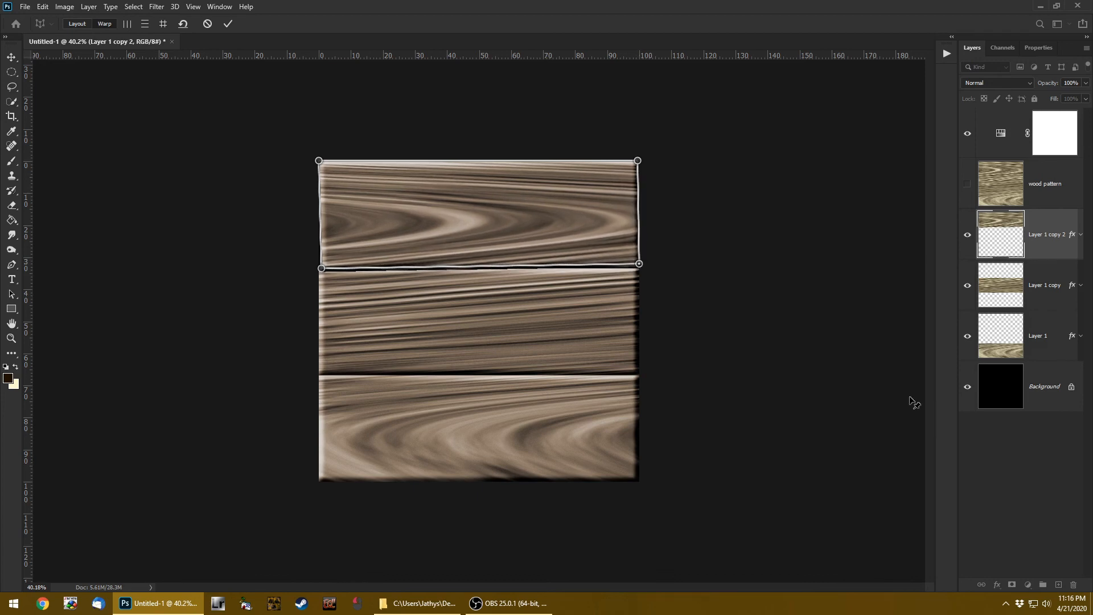
pyautogui.click(228, 24)
pyautogui.click(739, 292)
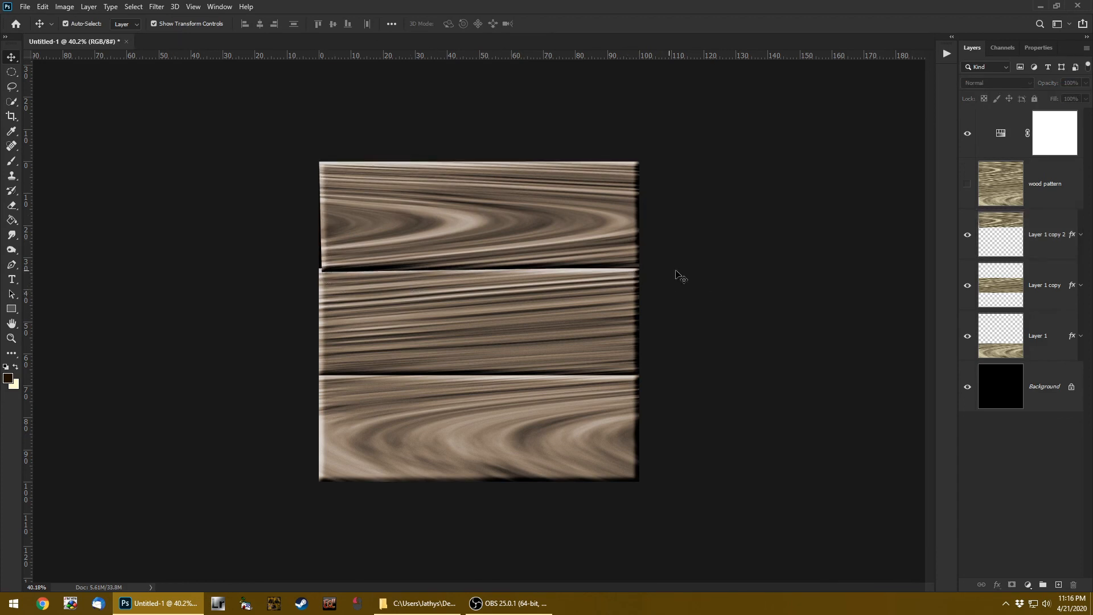
# Nudge the upper plank slightly down until its upper edge lines up with the canvas edge
pyautogui.click(591, 239)
pyautogui.press('Up')
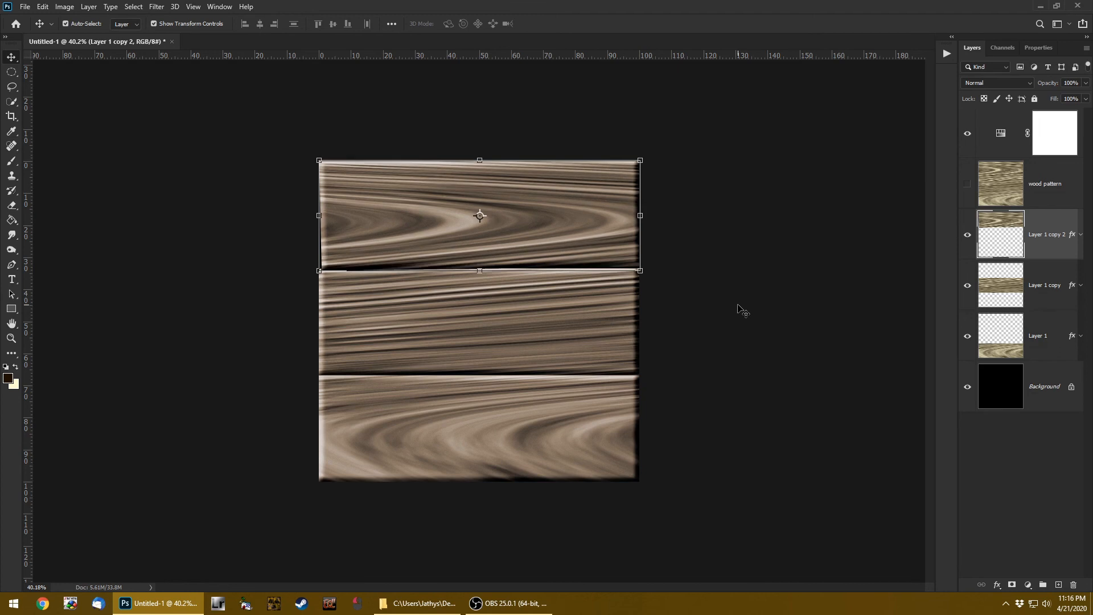
pyautogui.press('Down')
pyautogui.press('Down')
pyautogui.press('Down')
pyautogui.press('Down')
pyautogui.click(738, 305)
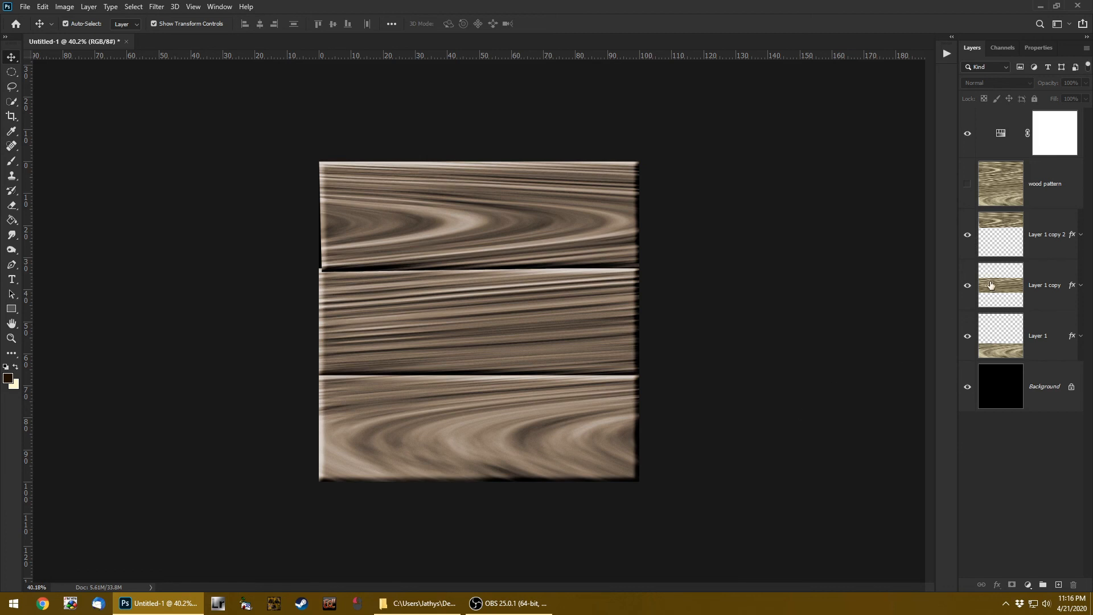
# Add a Multiply drop shadow to the upper plank with 100% opacity, distance 29 px, spread 24% and size 18 px
pyautogui.click(1005, 232)
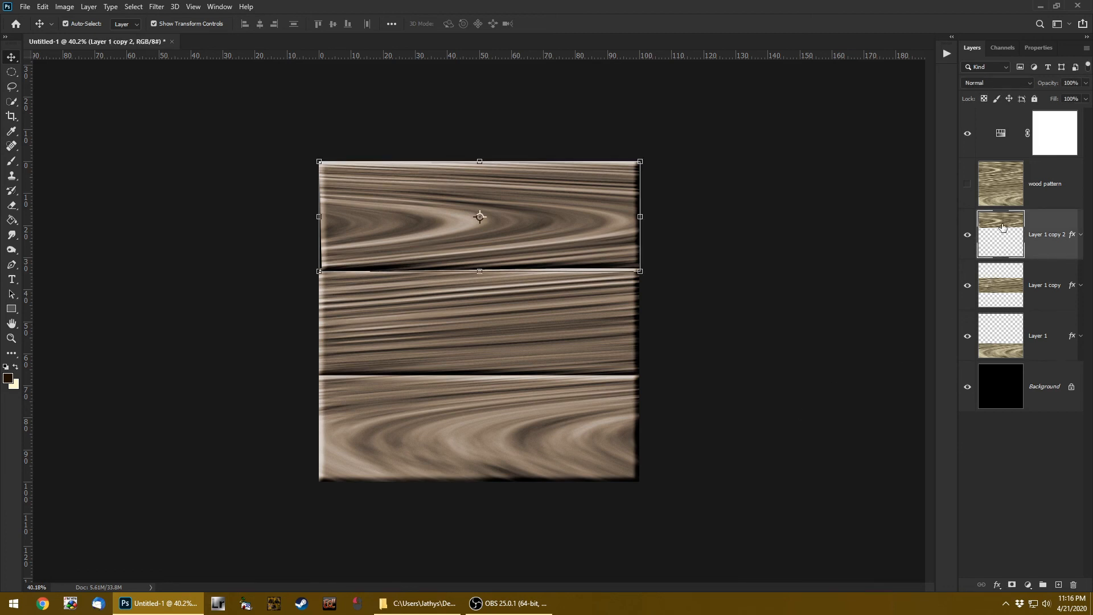
pyautogui.doubleClick(1004, 228)
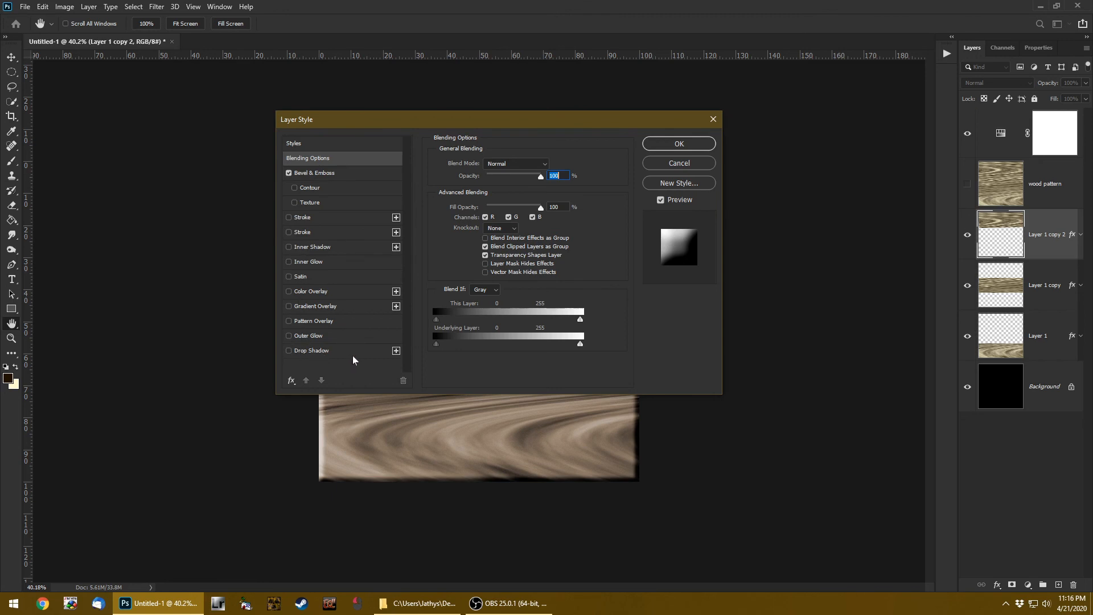
pyautogui.click(319, 351)
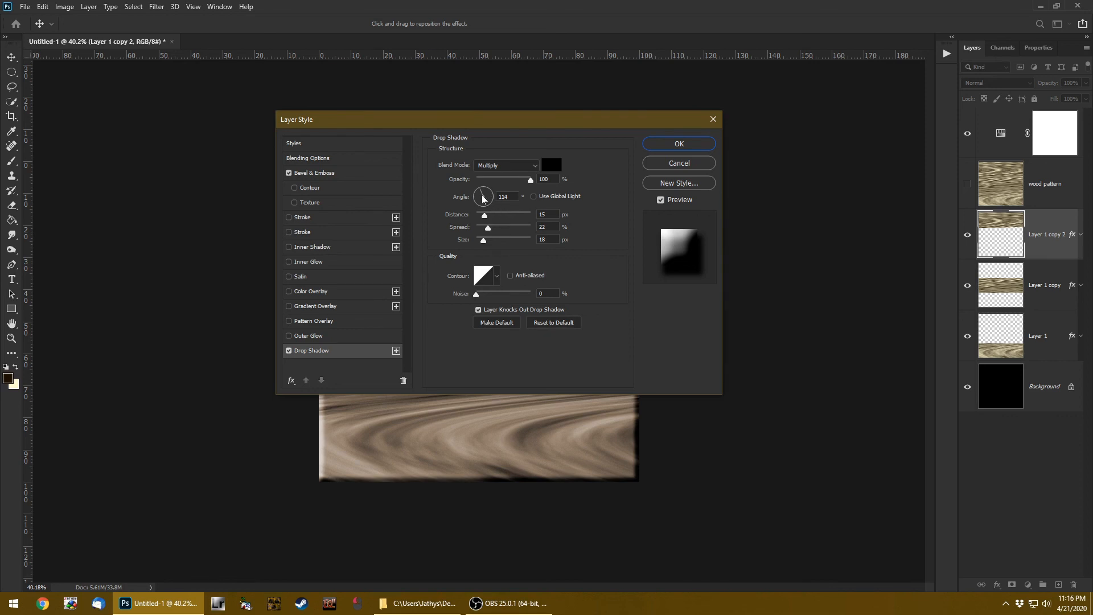
pyautogui.moveTo(525, 122); pyautogui.dragTo(852, 81)
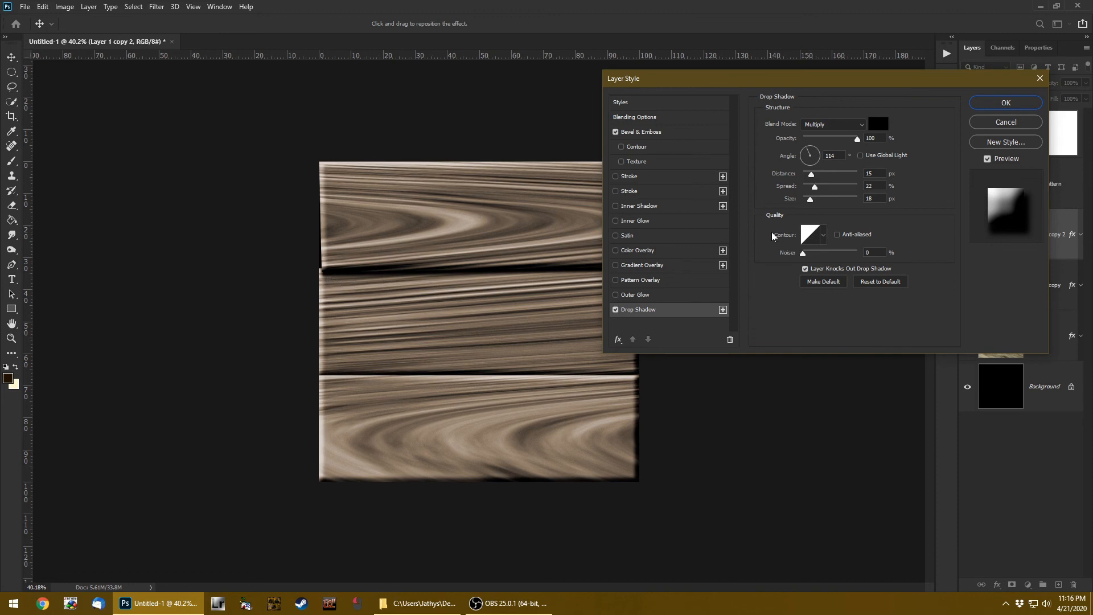
pyautogui.moveTo(811, 174); pyautogui.dragTo(849, 170)
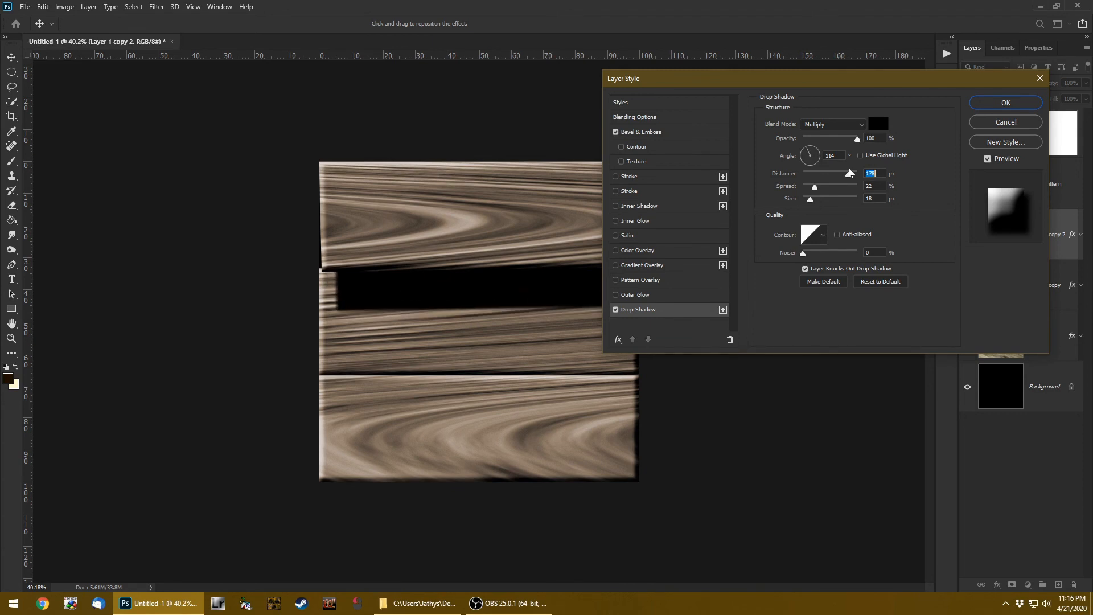
pyautogui.moveTo(849, 168); pyautogui.dragTo(811, 205)
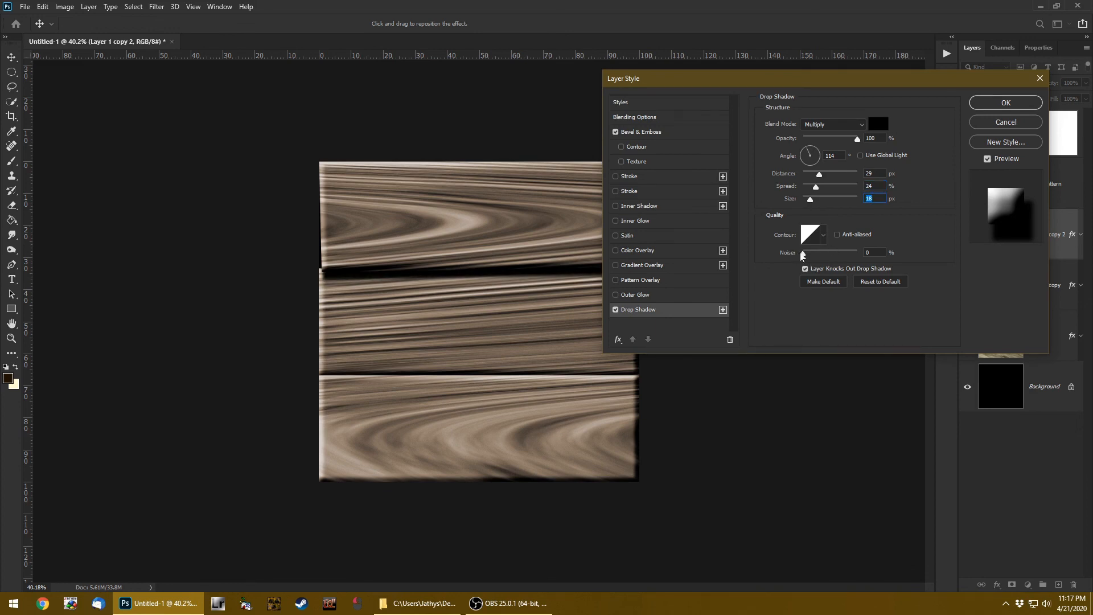
pyautogui.moveTo(858, 139)
pyautogui.mouseDown()
pyautogui.moveTo(845, 145)
pyautogui.moveTo(866, 145)
pyautogui.mouseUp()
pyautogui.moveTo(809, 81); pyautogui.dragTo(864, 132)
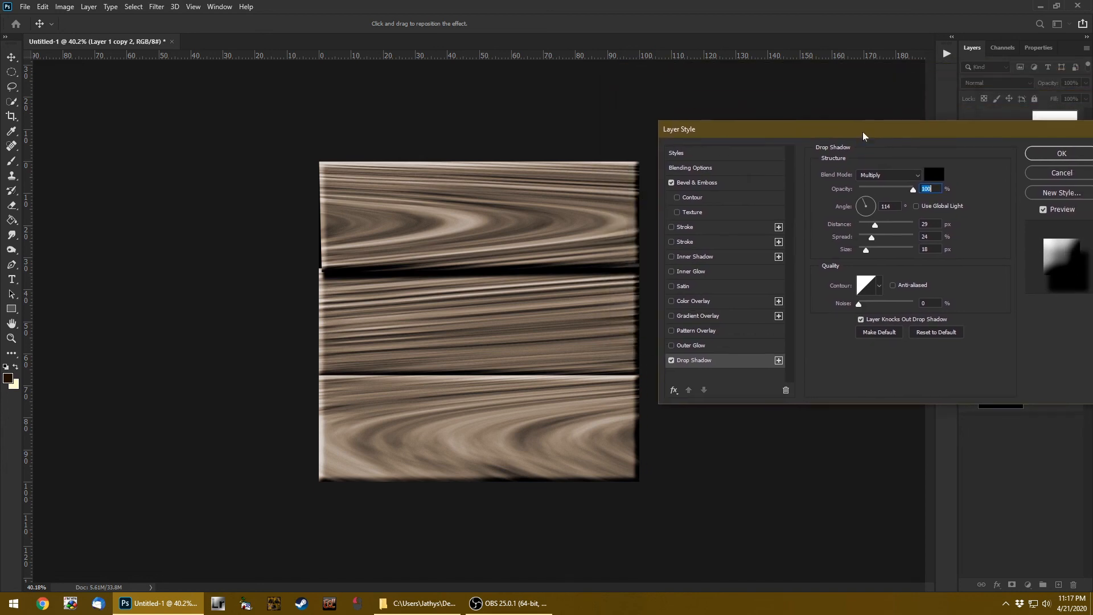
# Set the upper plank's drop shadow angle to 135° and apply the layer style
pyautogui.click(860, 206)
pyautogui.moveTo(862, 206); pyautogui.dragTo(864, 207)
pyautogui.click(861, 207)
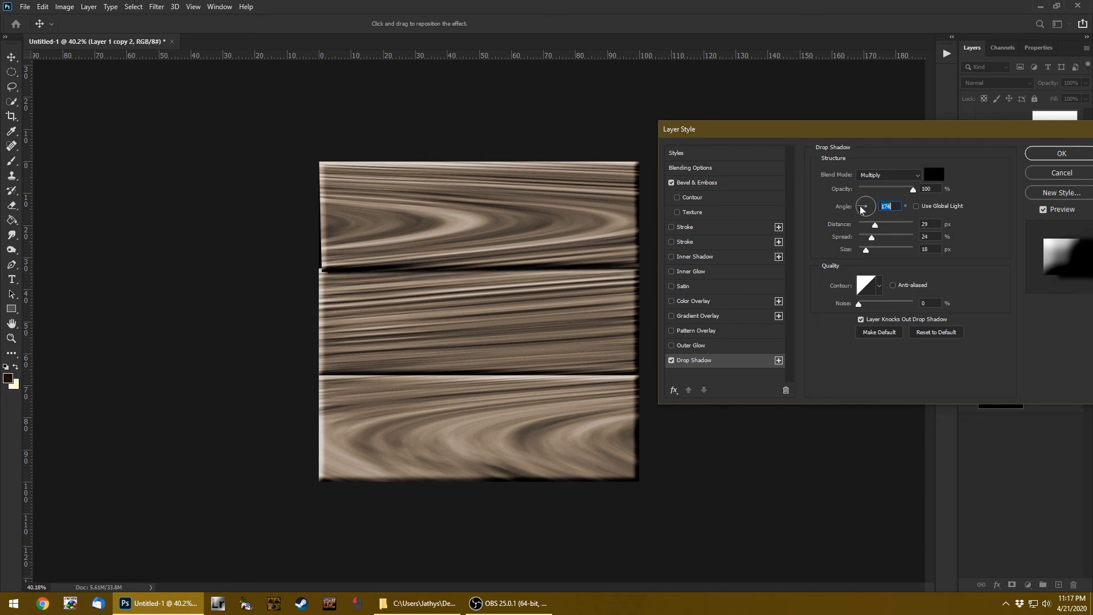
pyautogui.moveTo(861, 206); pyautogui.dragTo(864, 208)
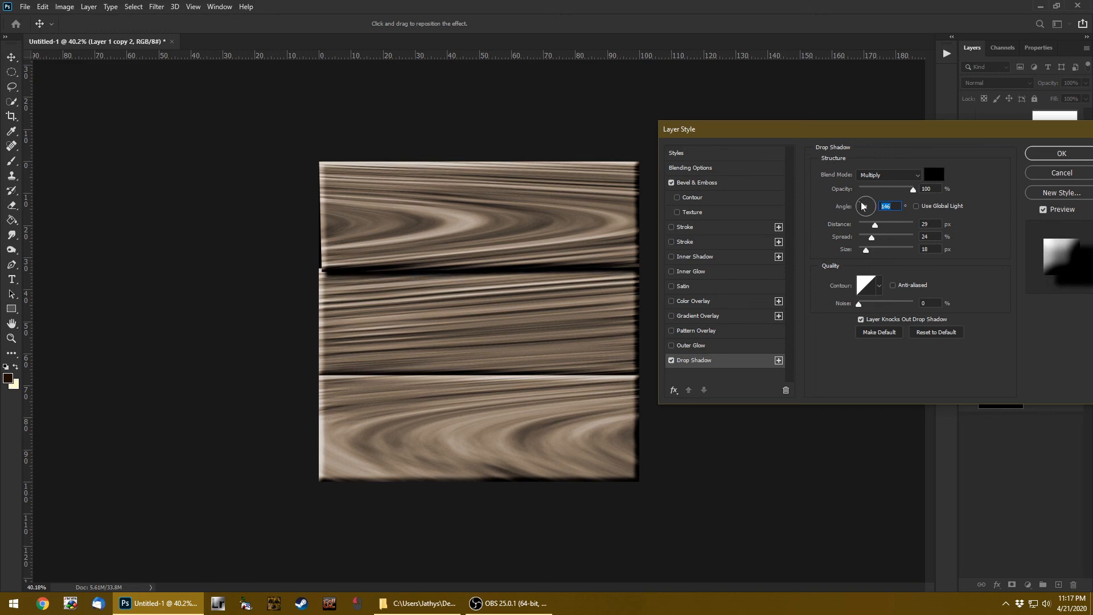
pyautogui.click(865, 204)
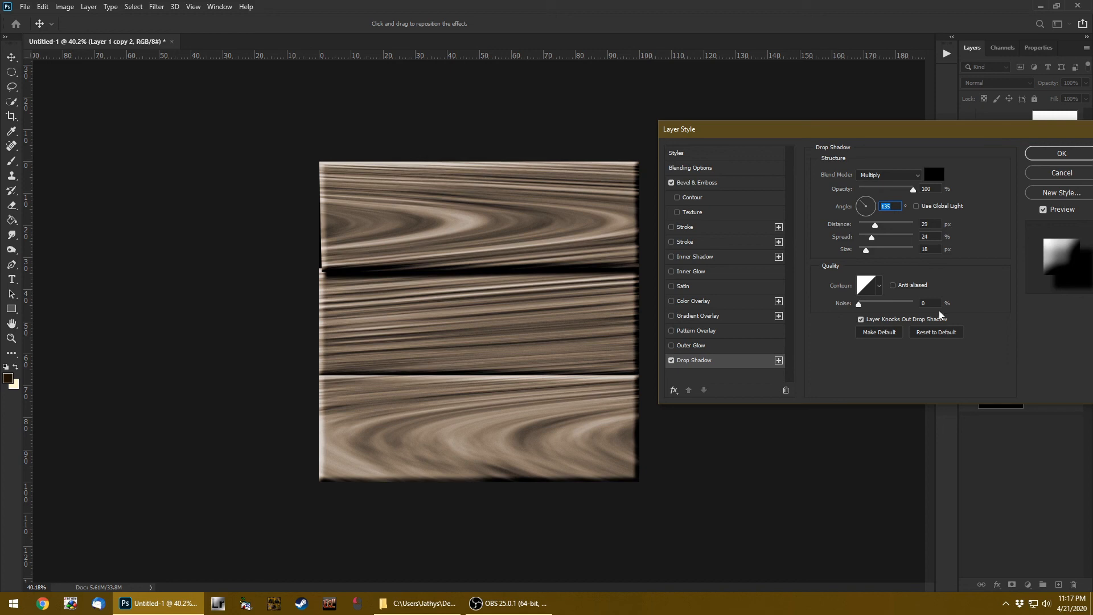
pyautogui.click(1055, 159)
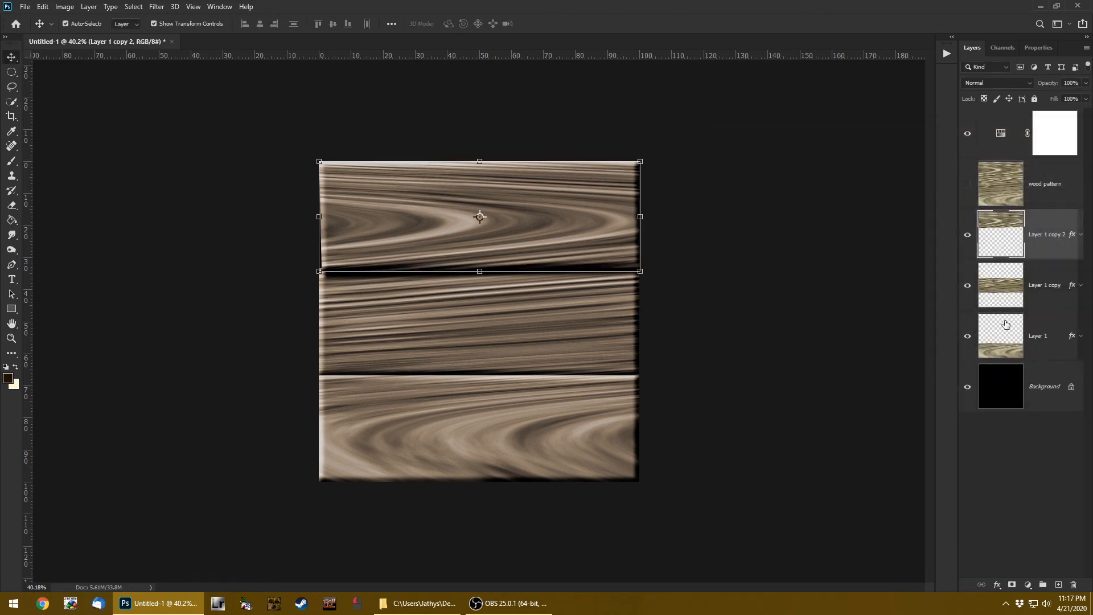
pyautogui.click(825, 367)
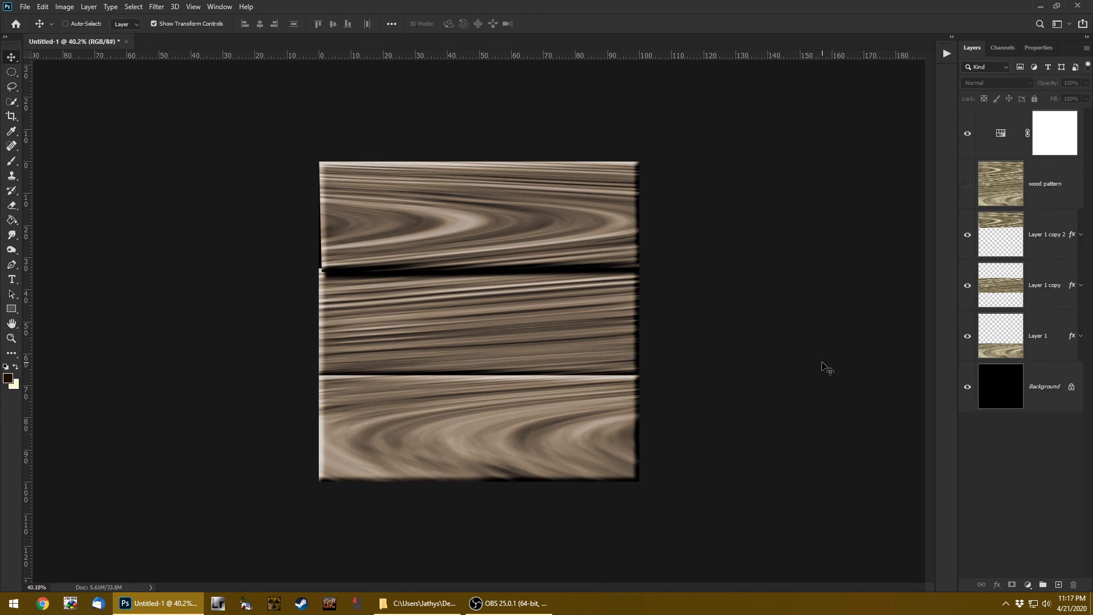
# Set the Hue/Saturation adjustment layer's saturation to 21 and lightness to -30
pyautogui.hotkey('ctrl', '0')
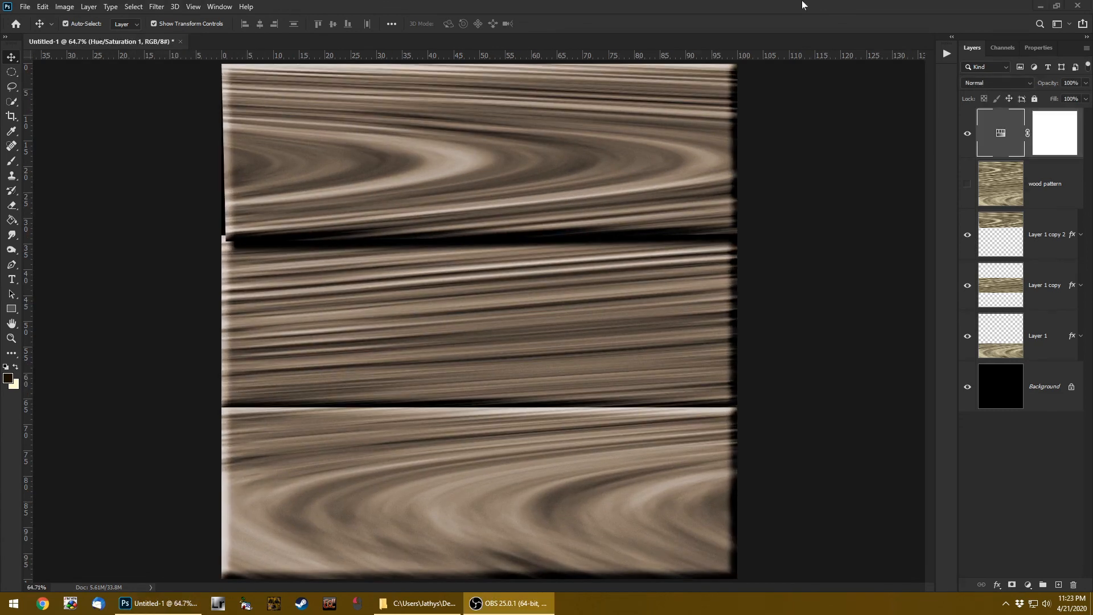
pyautogui.doubleClick(1007, 138)
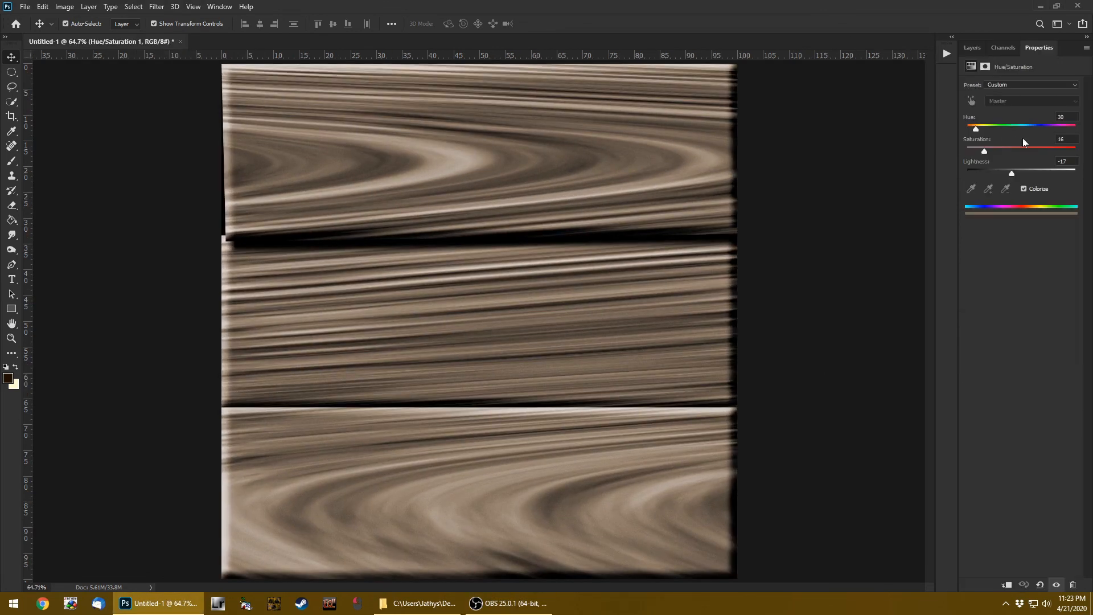
pyautogui.click(990, 151)
pyautogui.click(1004, 170)
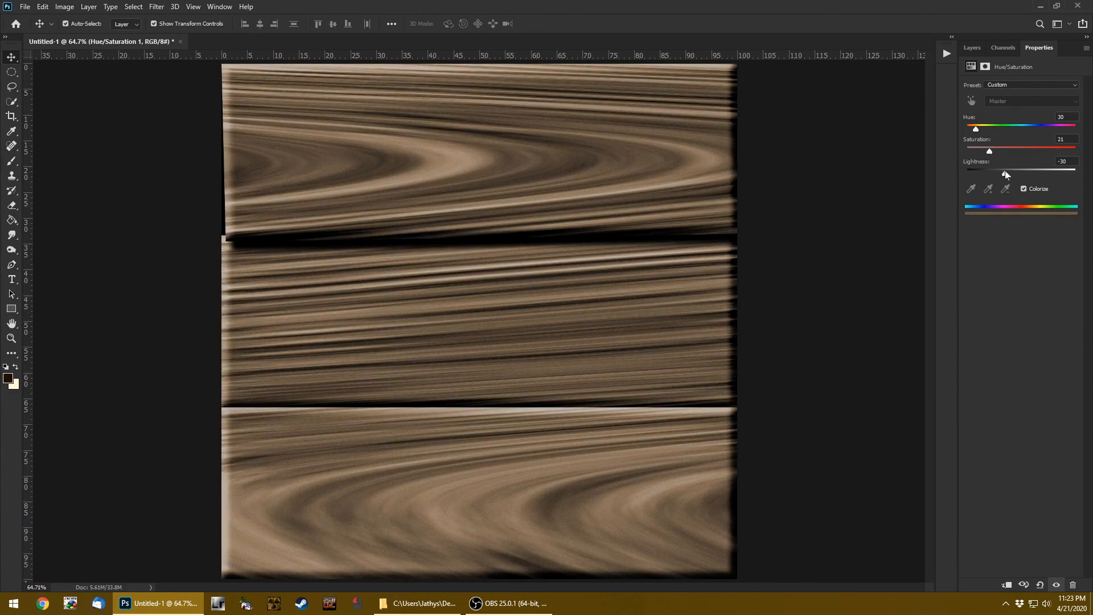
pyautogui.click(974, 49)
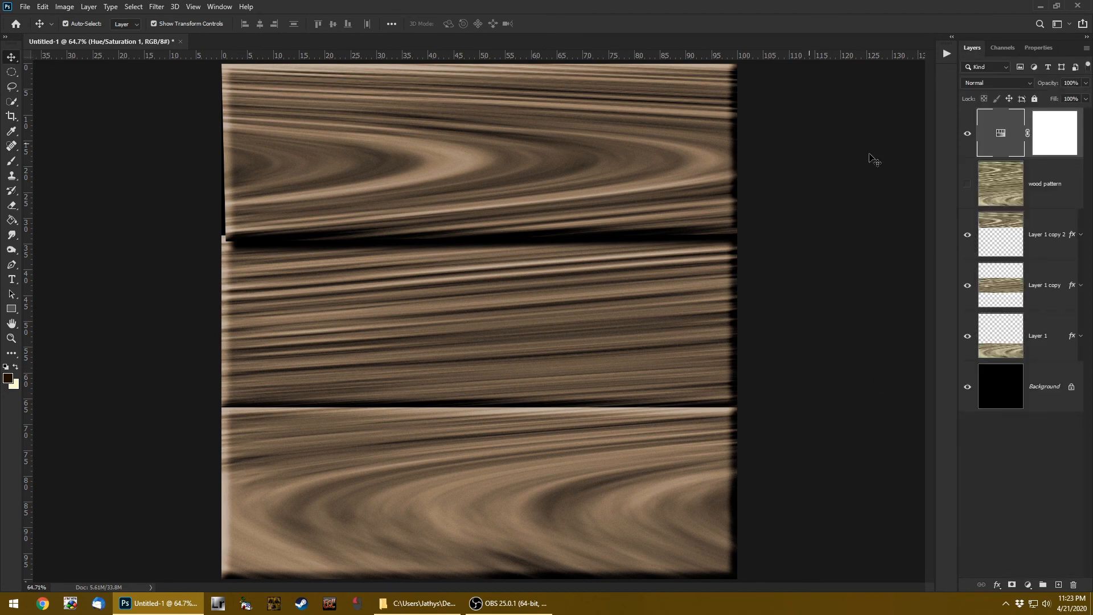
# Try to rotate the lowest plank, Layer 1, with a free transform
pyautogui.click(1005, 346)
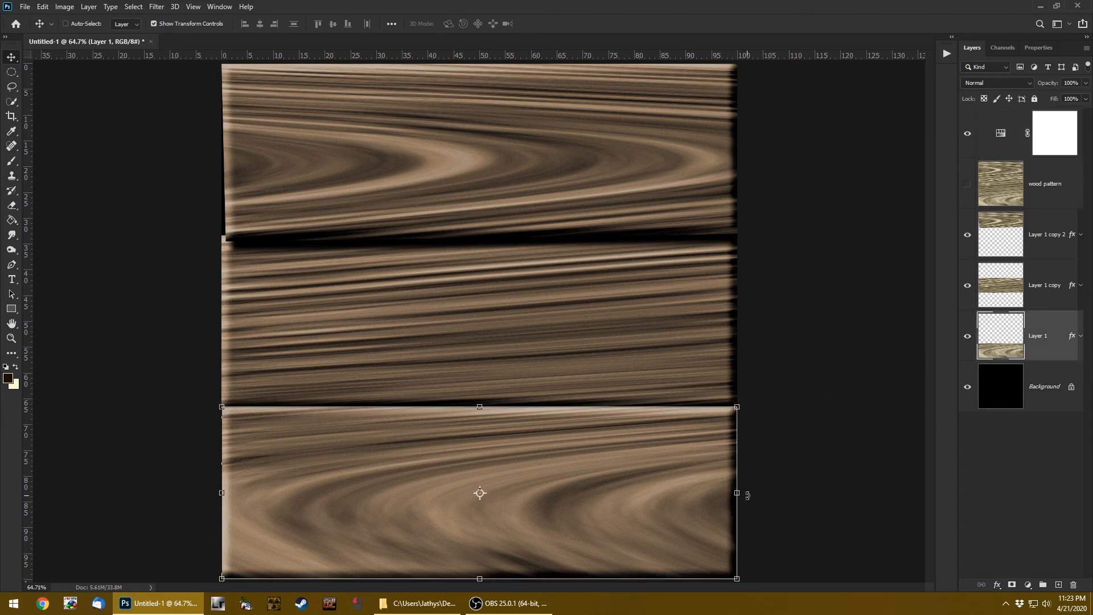
pyautogui.moveTo(748, 495); pyautogui.dragTo(915, 517)
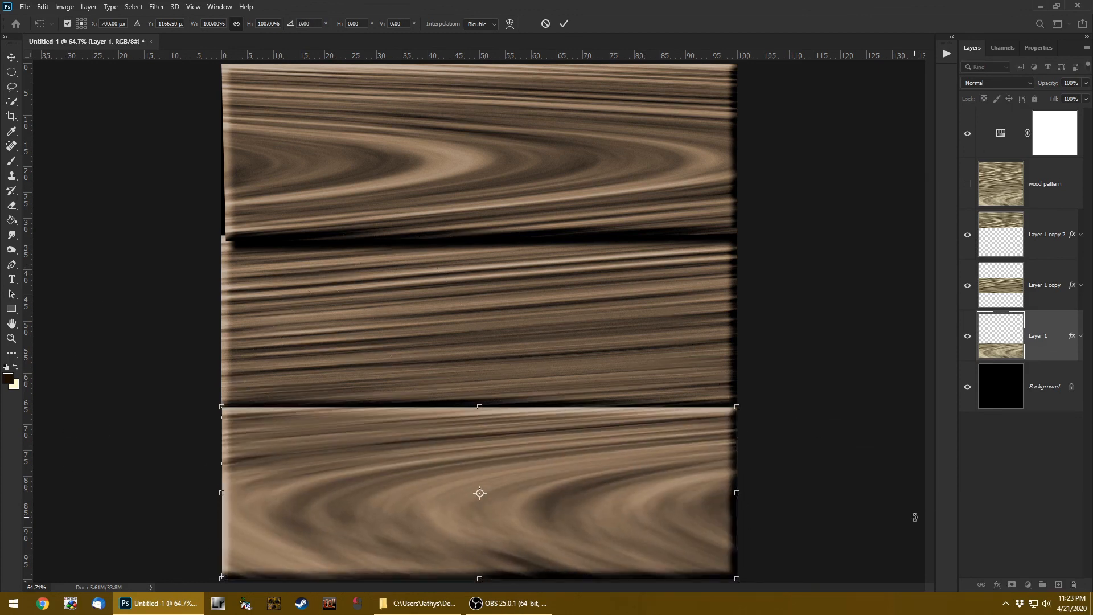
pyautogui.click(564, 23)
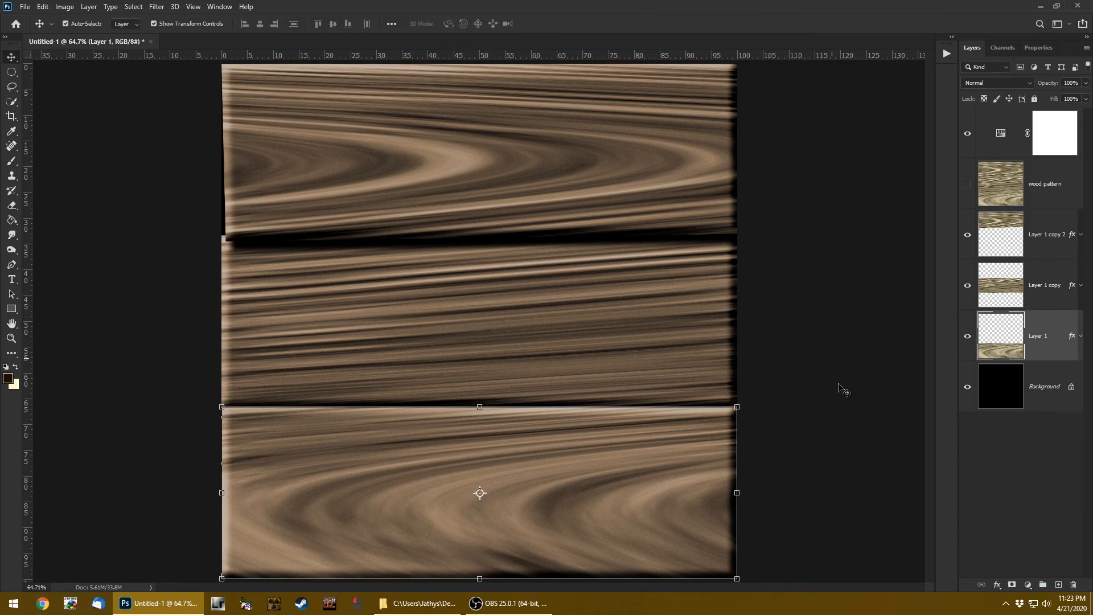
# Deselect all layers and view the planks in full-screen mode with the menu bar
pyautogui.click(887, 347)
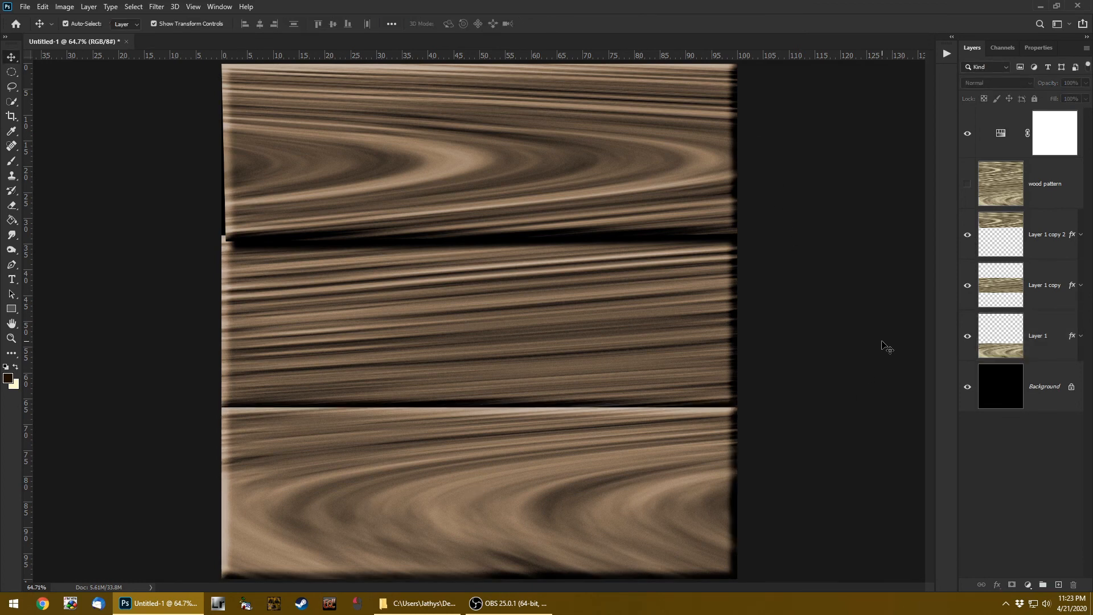
pyautogui.press('f')
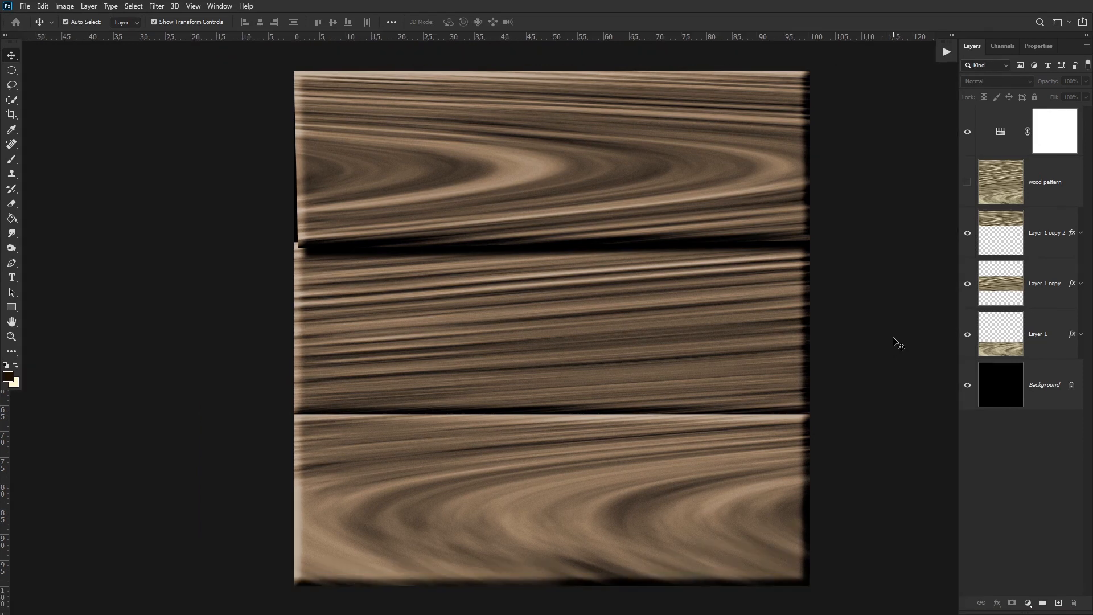